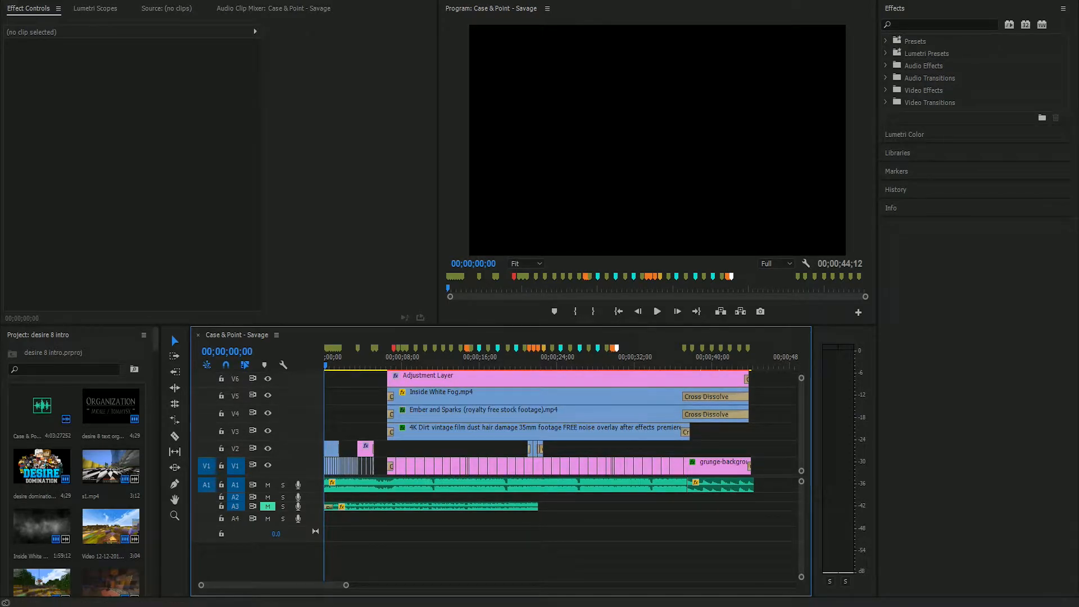
- Review the sequence's stacked tracks and inspect the frames at the markers at 00;00;07;06, 00;00;19;25 and 00;00;18;29
mouse_move(509, 606)
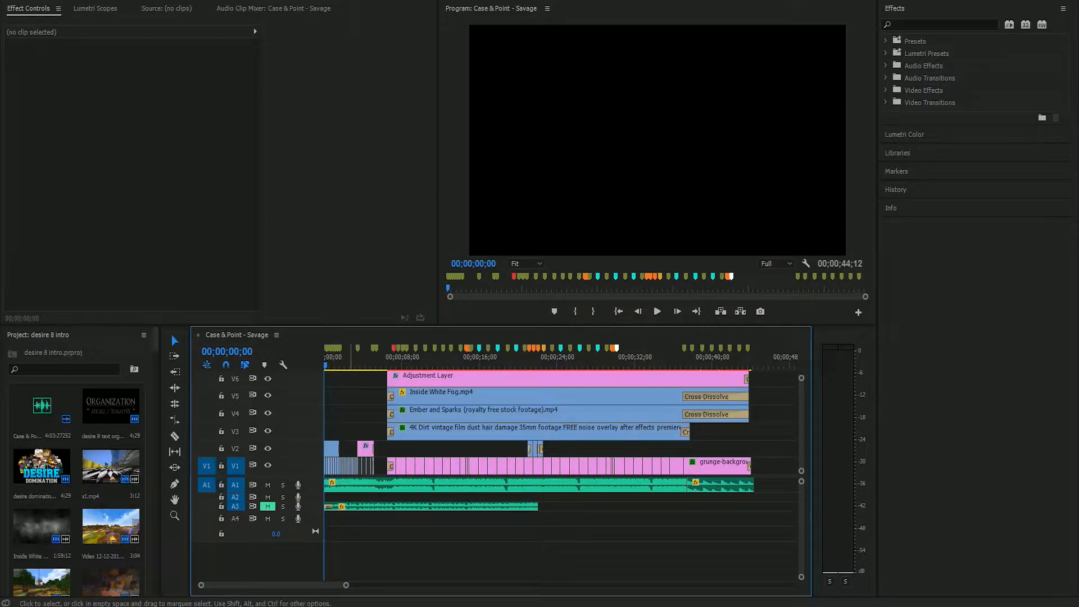
mouse_move(345, 584)
mouse_down()
mouse_move(378, 585)
mouse_move(239, 584)
mouse_move(340, 585)
mouse_up()
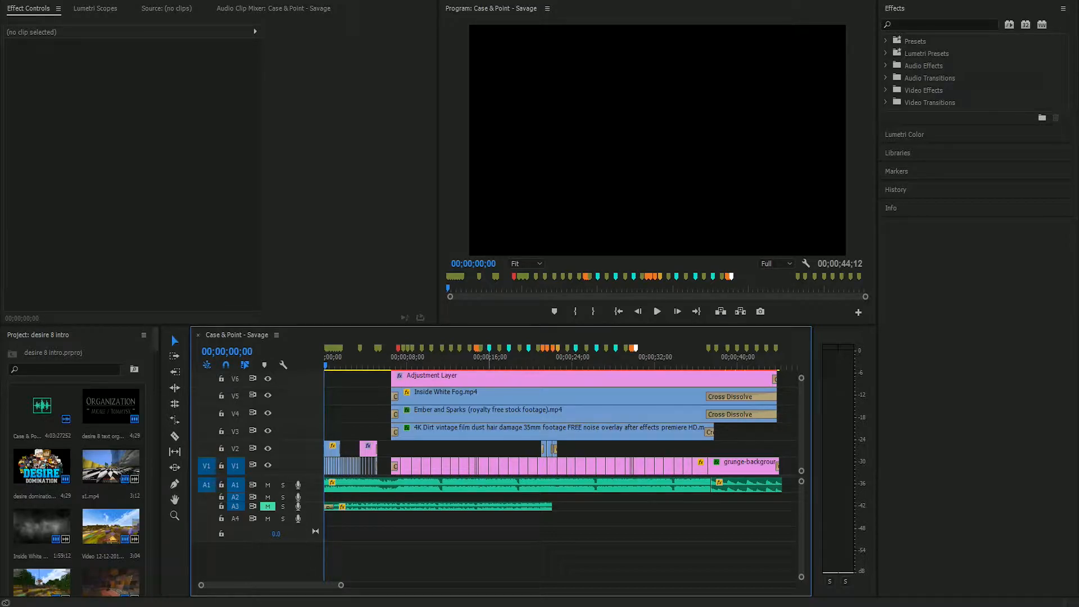
click(398, 348)
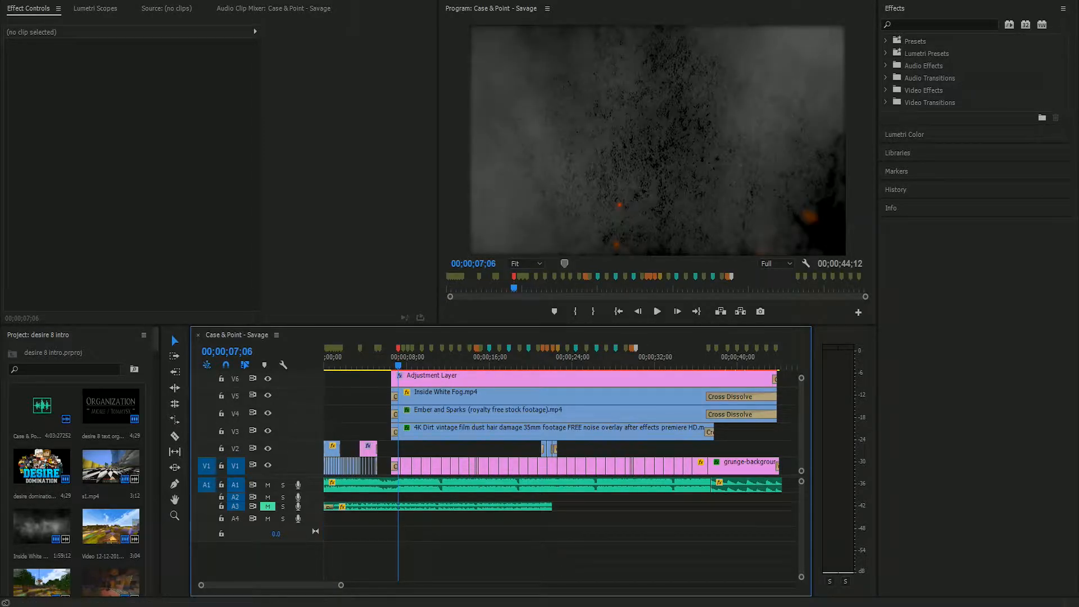
scroll(562, 421, up, 3)
scroll(562, 421, down, 3)
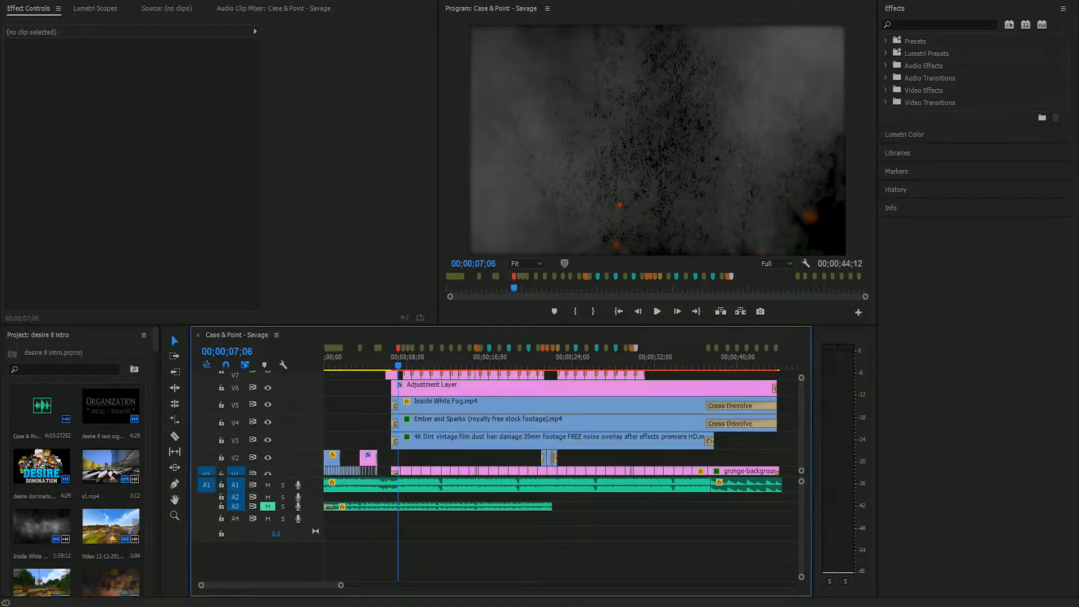
click(528, 349)
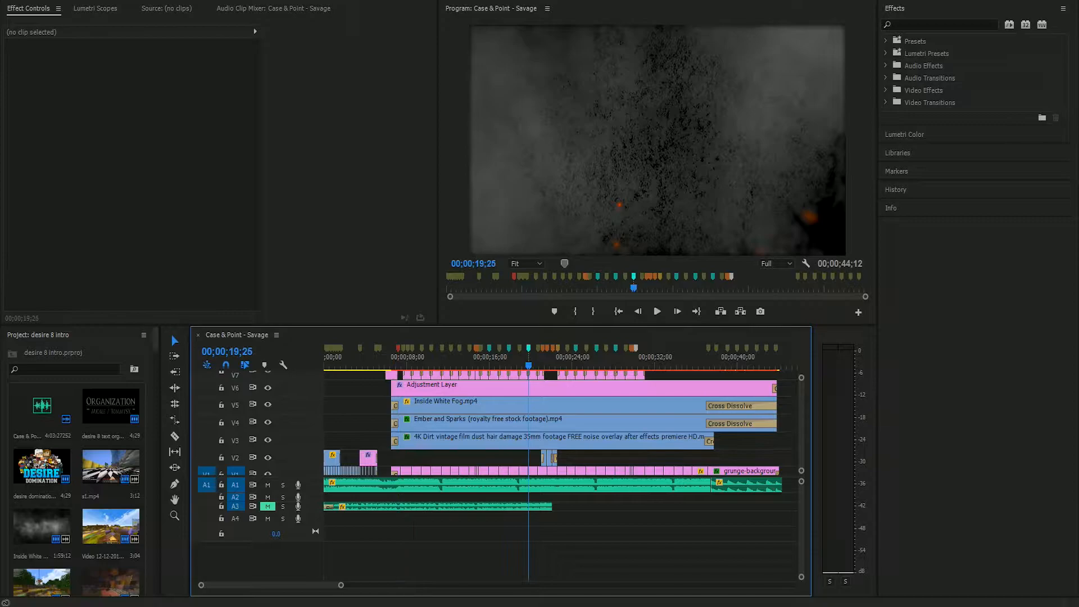
click(519, 348)
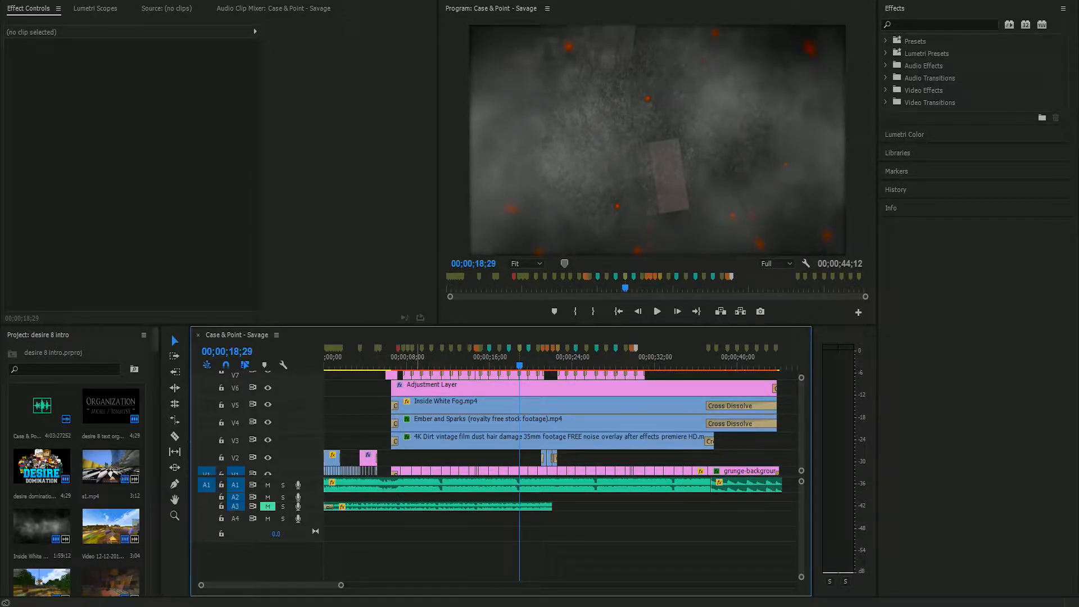
- Preview the intro from the start to about four seconds, then return the playhead to 00;00;01;14
key(Home)
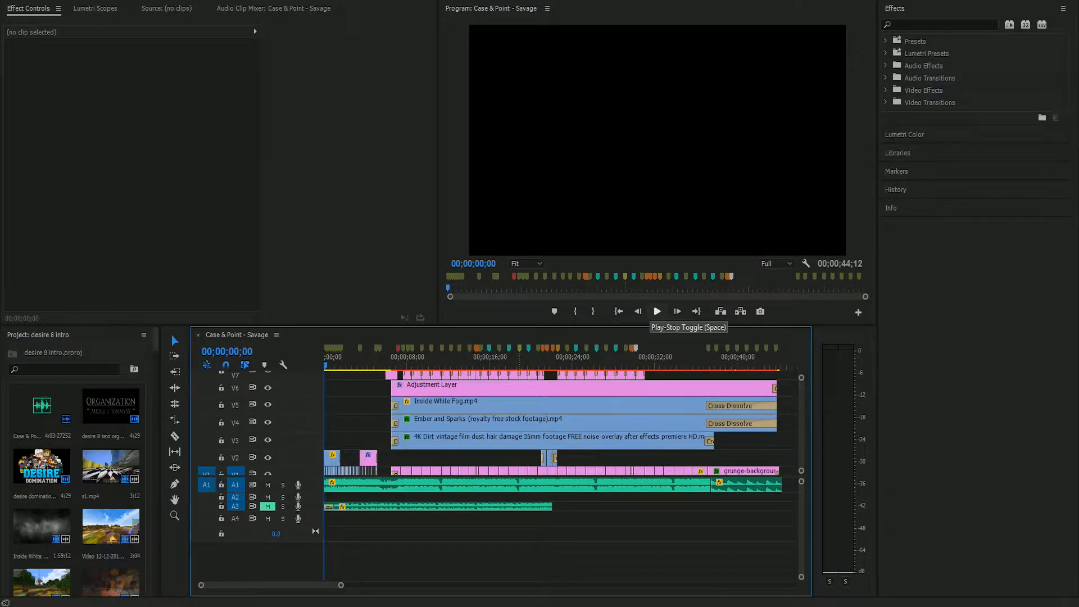
click(657, 312)
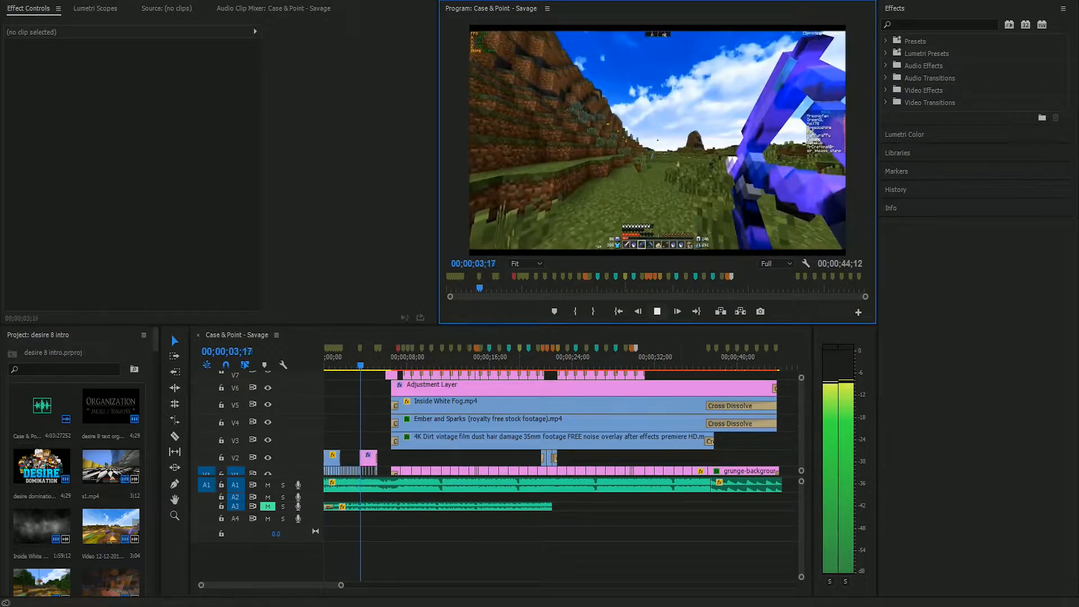
key(space)
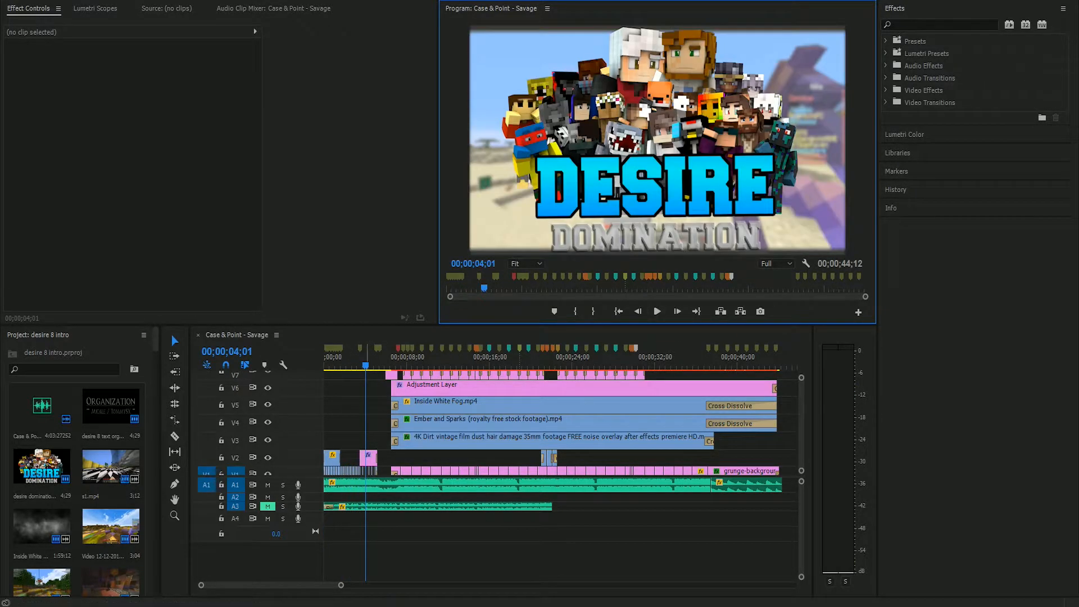
drag(365, 358, 338, 358)
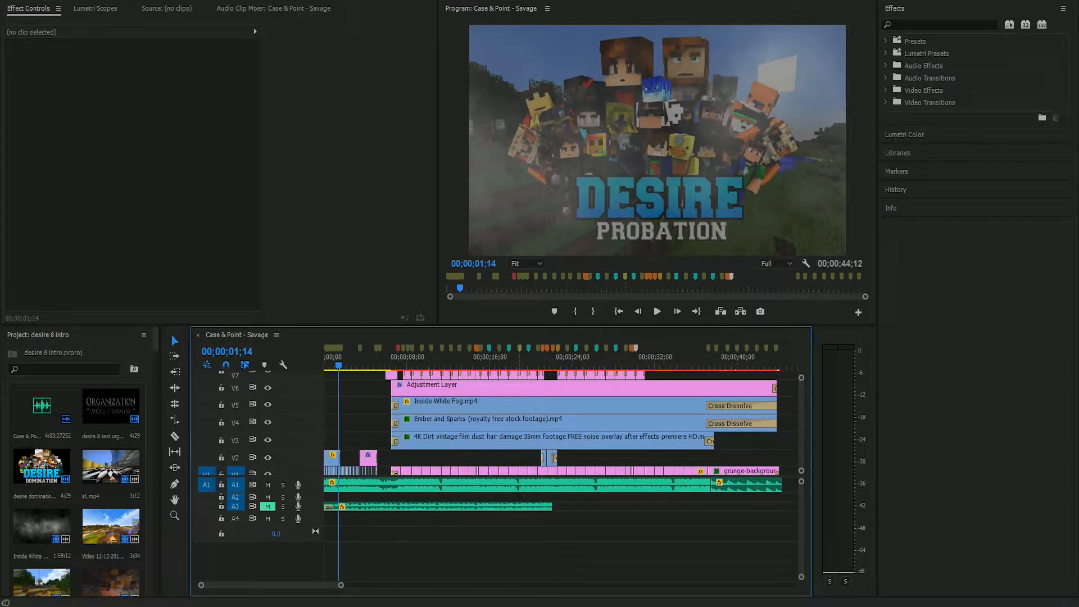
- Select the opening Inside White Fog.mp4 clip on V2, preview it from the sequence start and move the playhead back to 00;00;00;20
drag(341, 585, 234, 585)
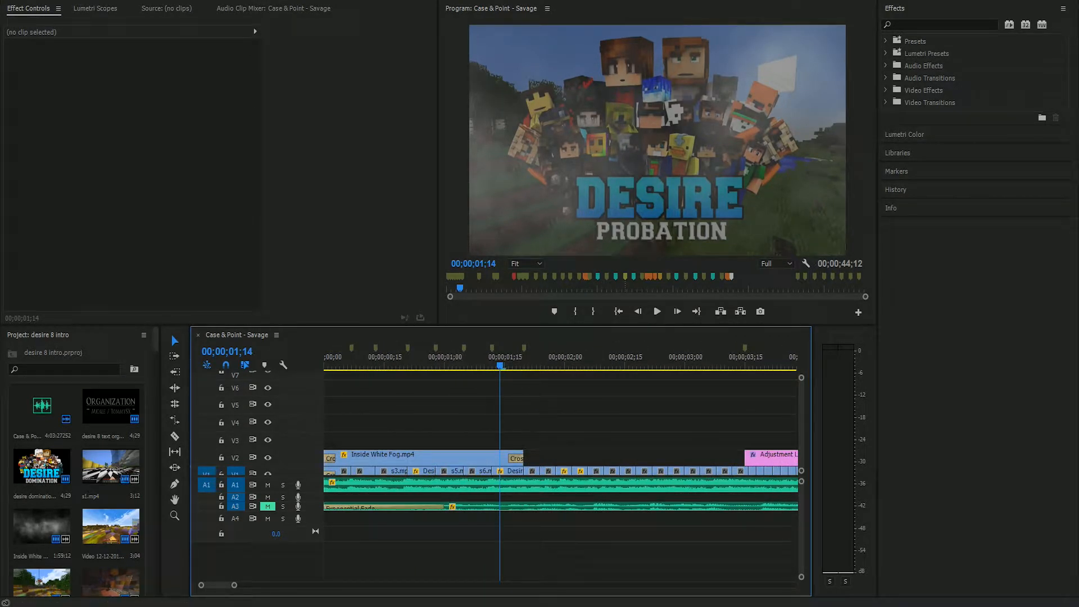
scroll(500, 421, down, 1)
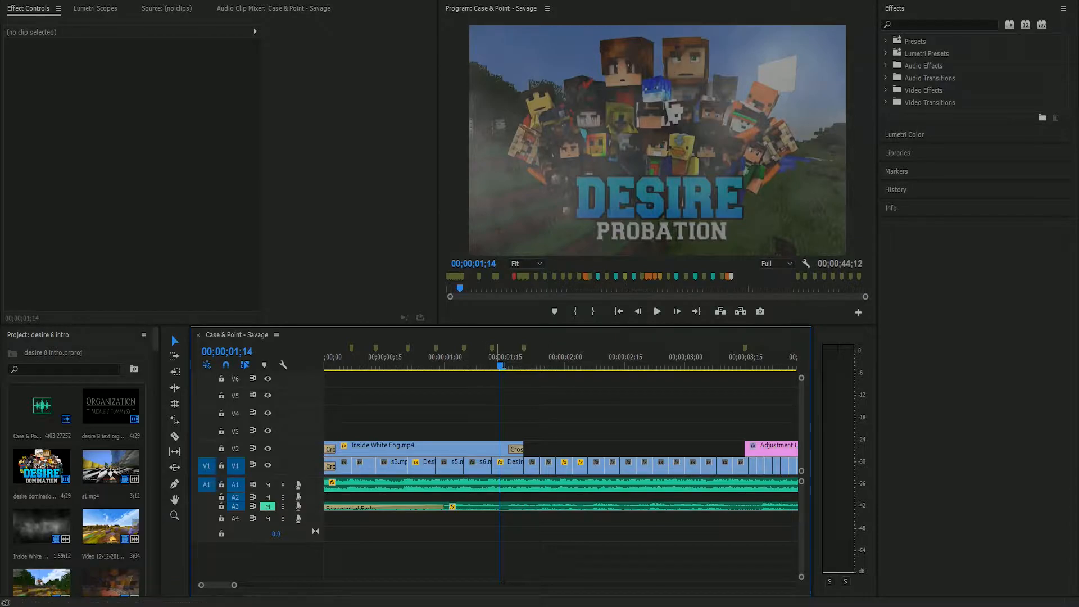
key(Home)
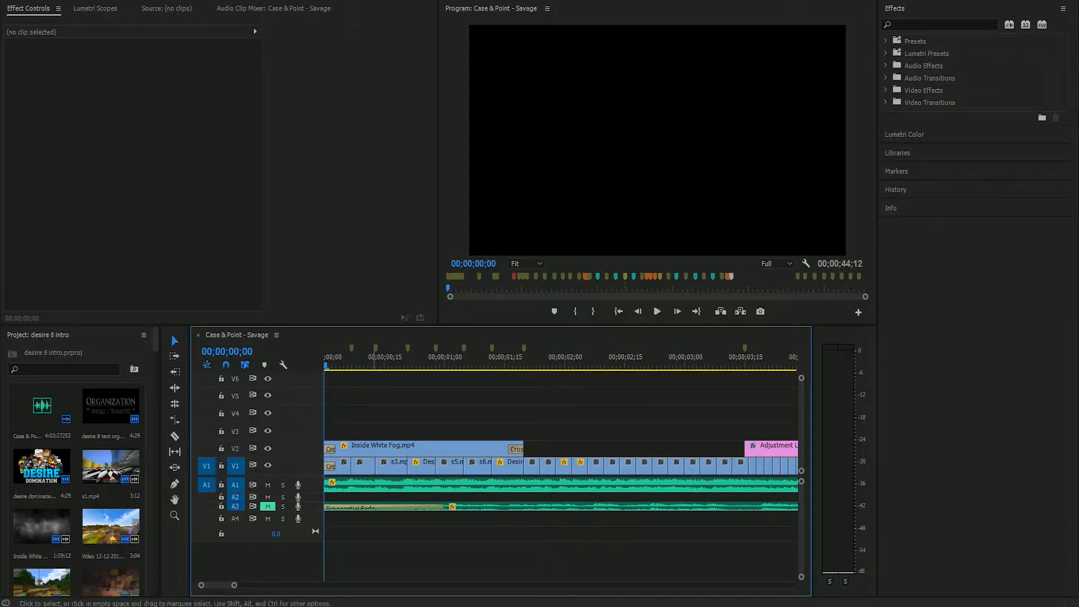
click(388, 449)
key(space)
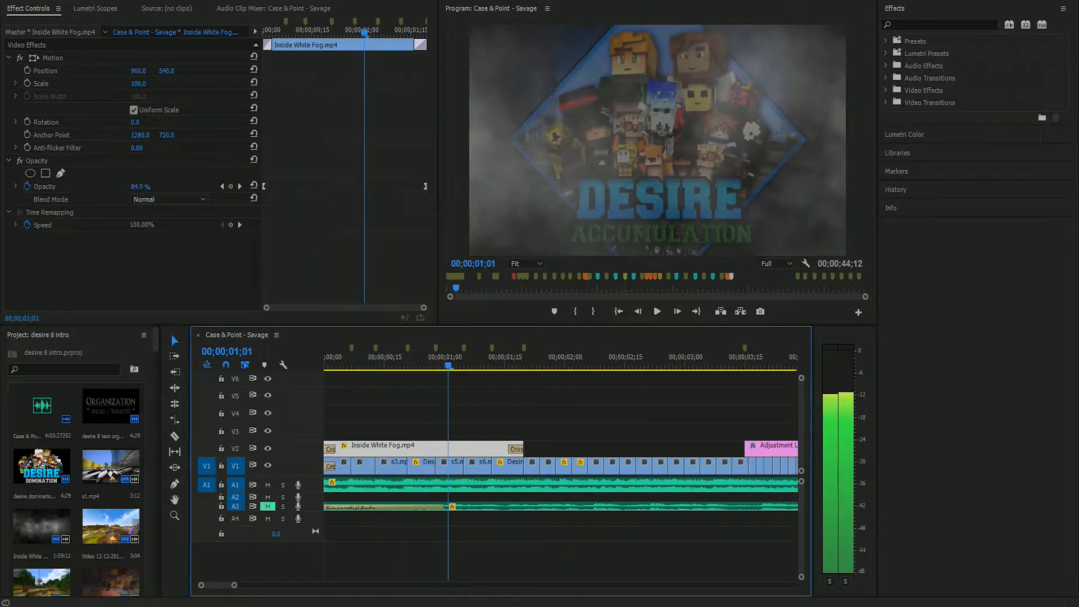
drag(471, 362, 404, 363)
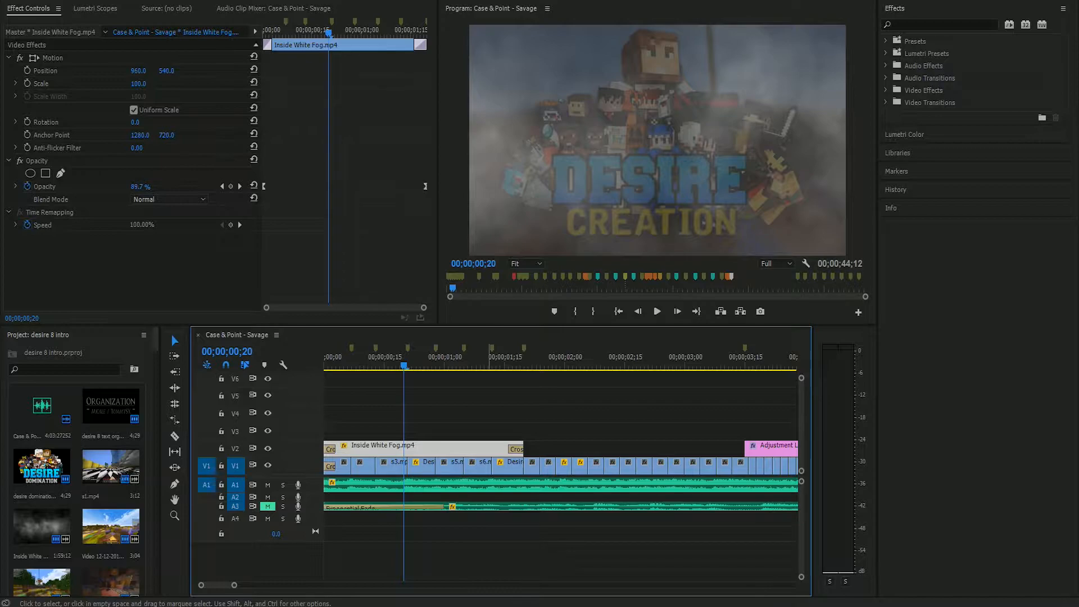
- Step back seven frames through the first logo shot to 00;00;00;13
drag(235, 585, 265, 585)
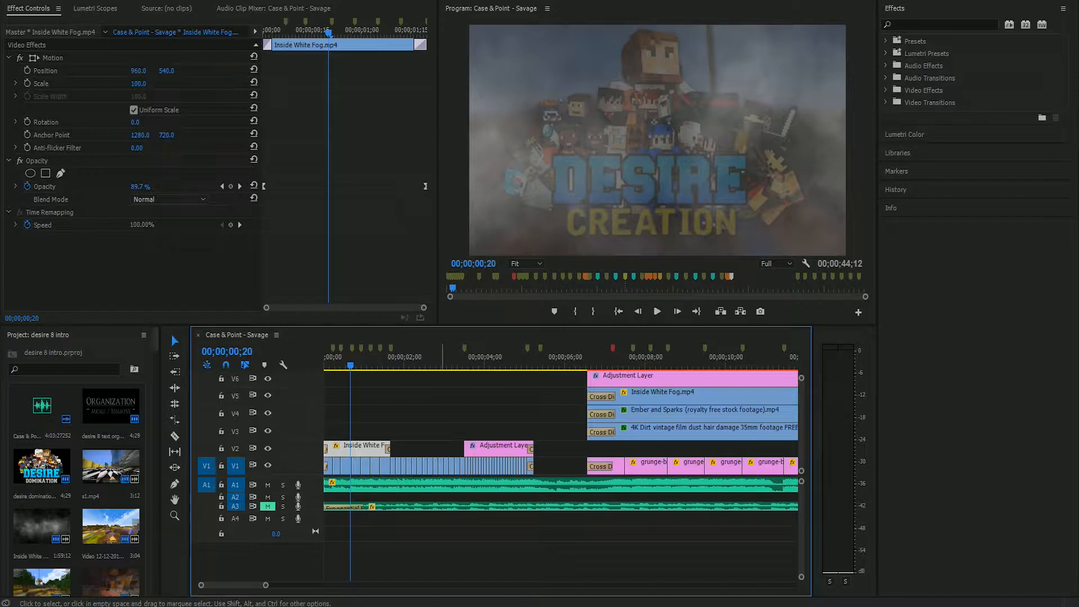
key(Left)
key(Left)
key(Left)
key(Left)
key(Left)
key(Left)
key(Left)
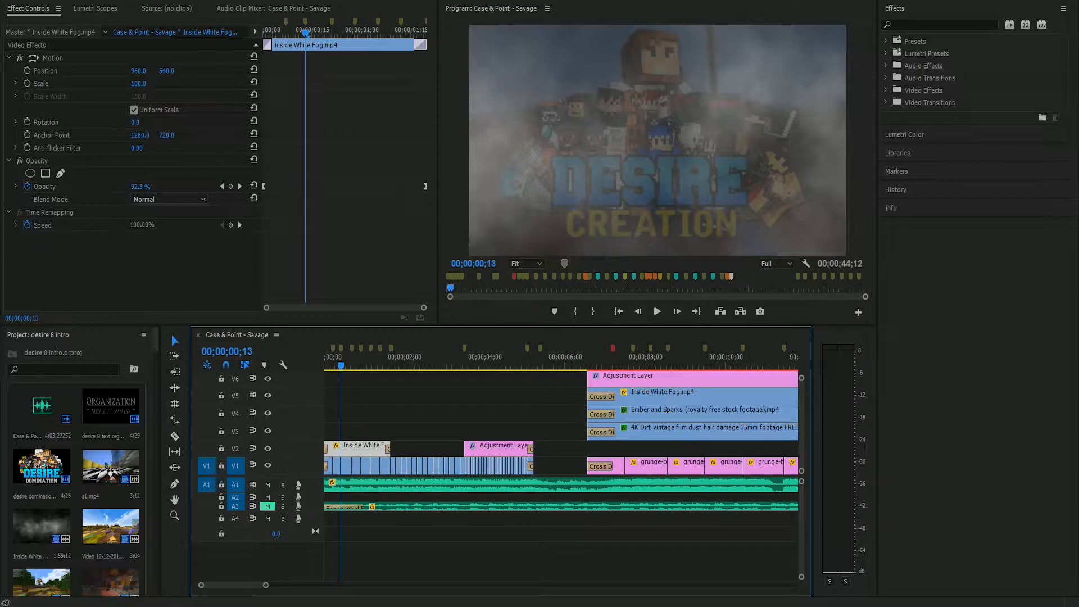
- Play the opening logo shots from the beginning to about one second and return the playhead to the start
key(Home)
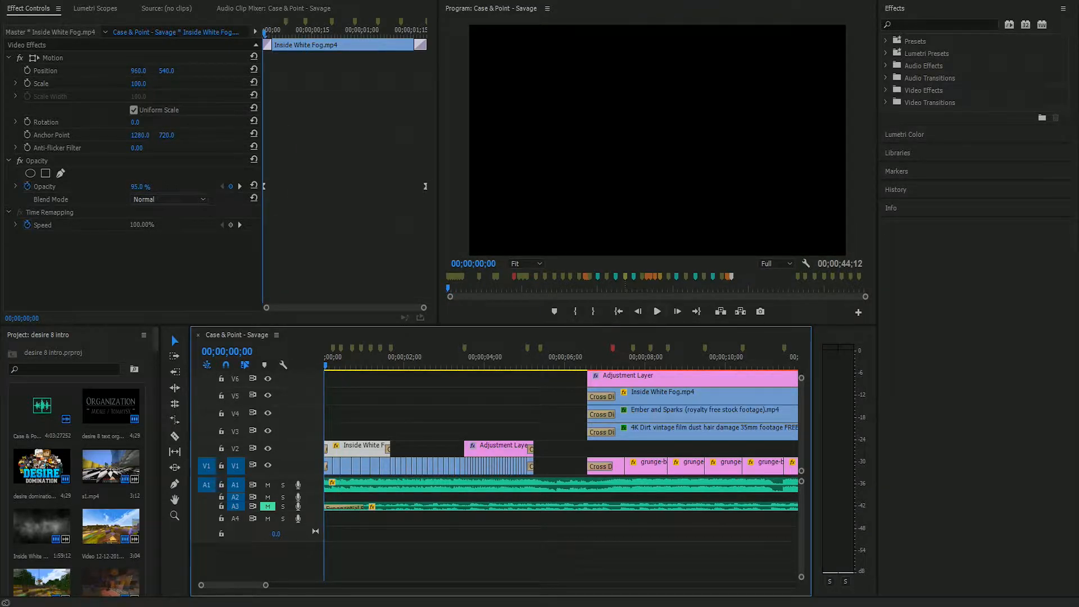
key(space)
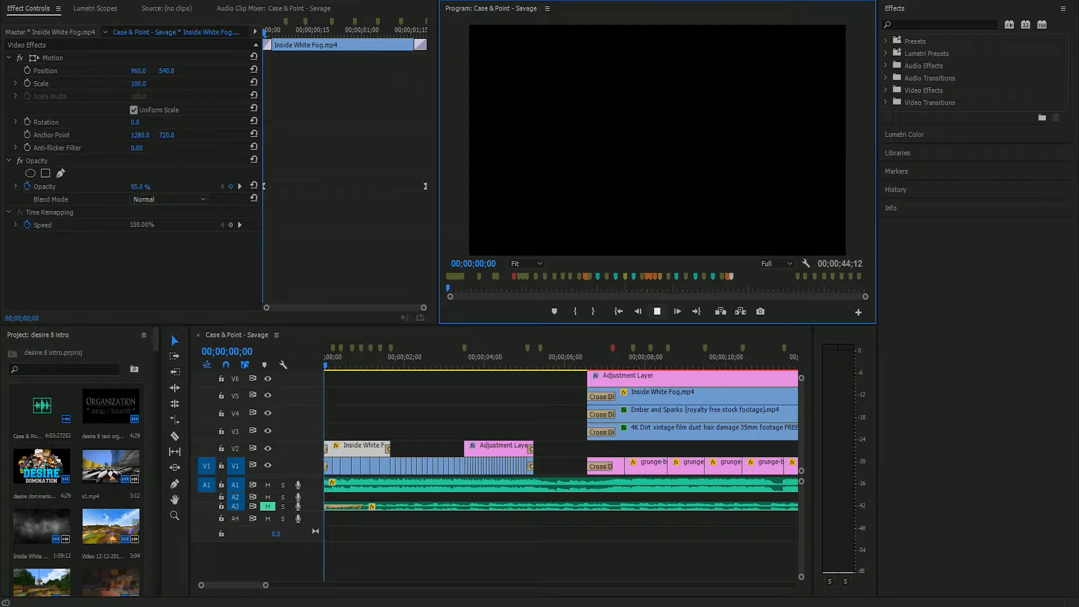
key(space)
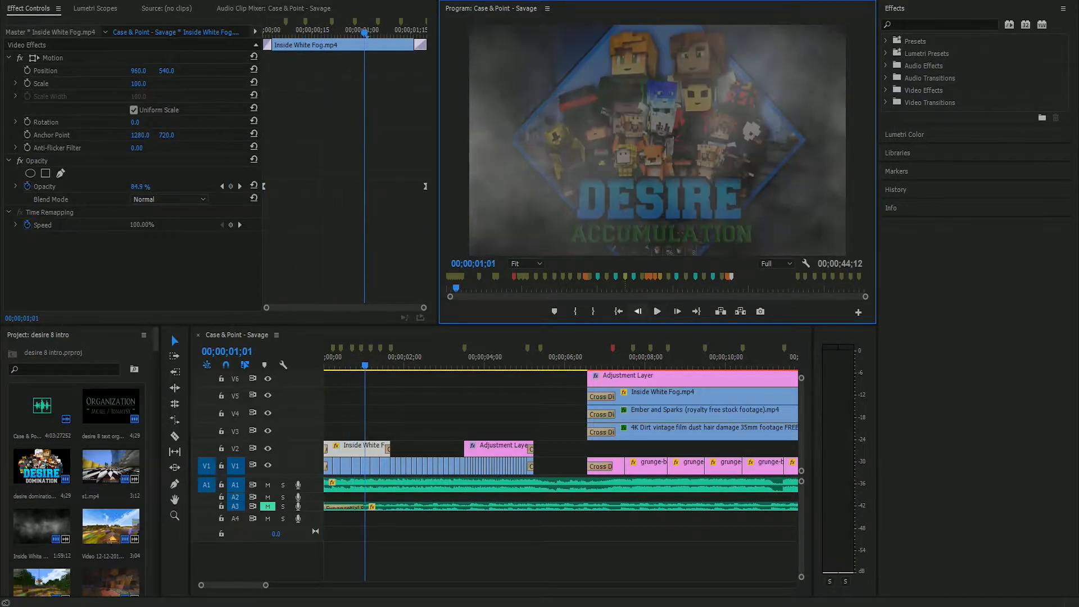
drag(365, 363, 330, 363)
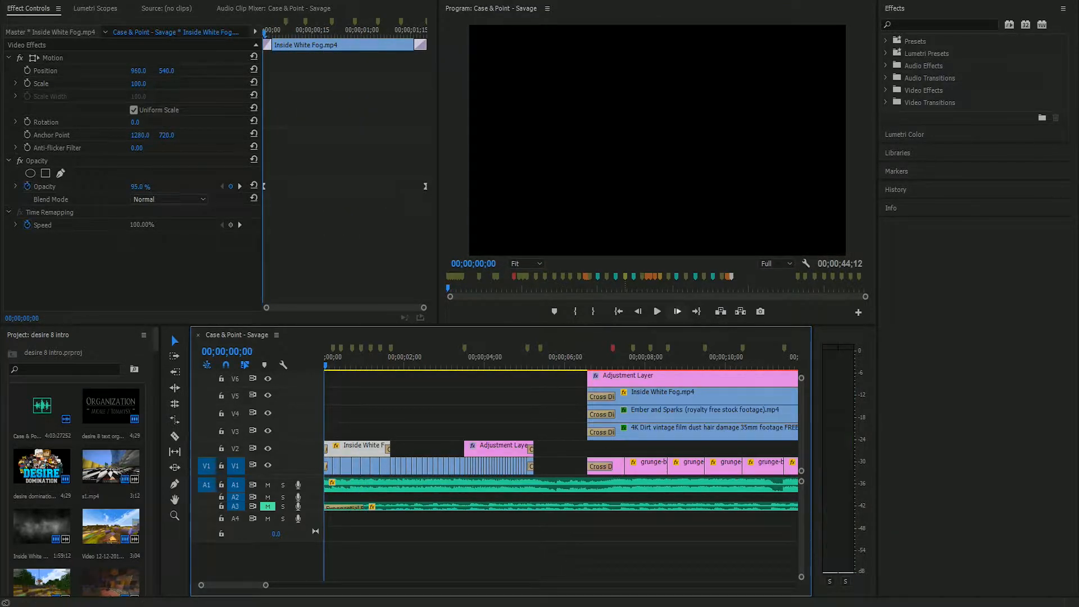
- Preview the fog-covered logo shots again, continuing playback from 00;00;00;22 to the last logo under the fog
click(657, 311)
key(space)
mouse_move(266, 585)
mouse_down()
mouse_move(228, 585)
mouse_move(248, 584)
mouse_up()
click(373, 361)
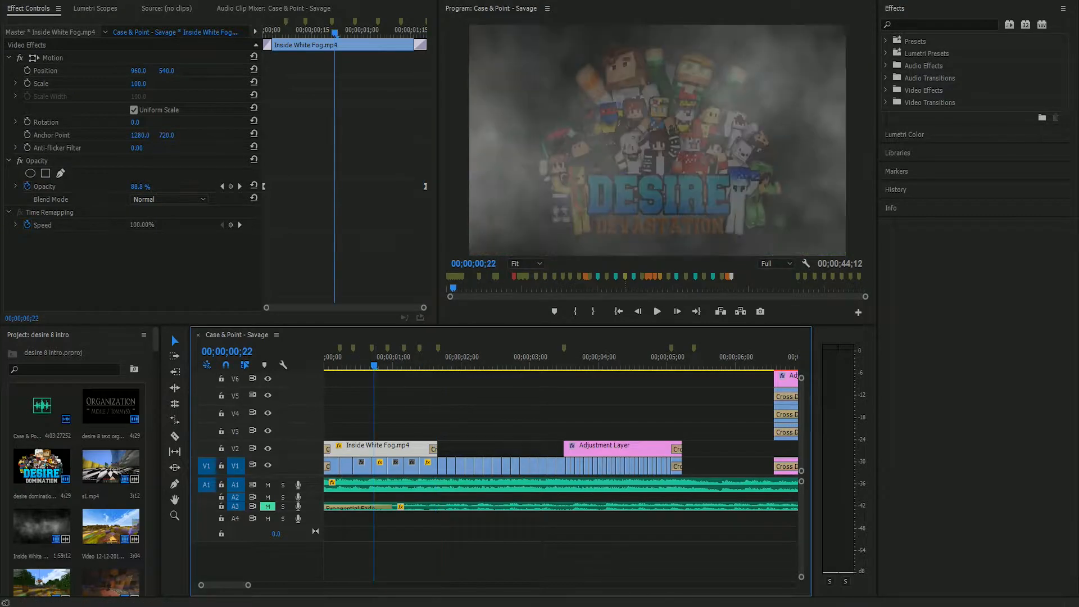
key(space)
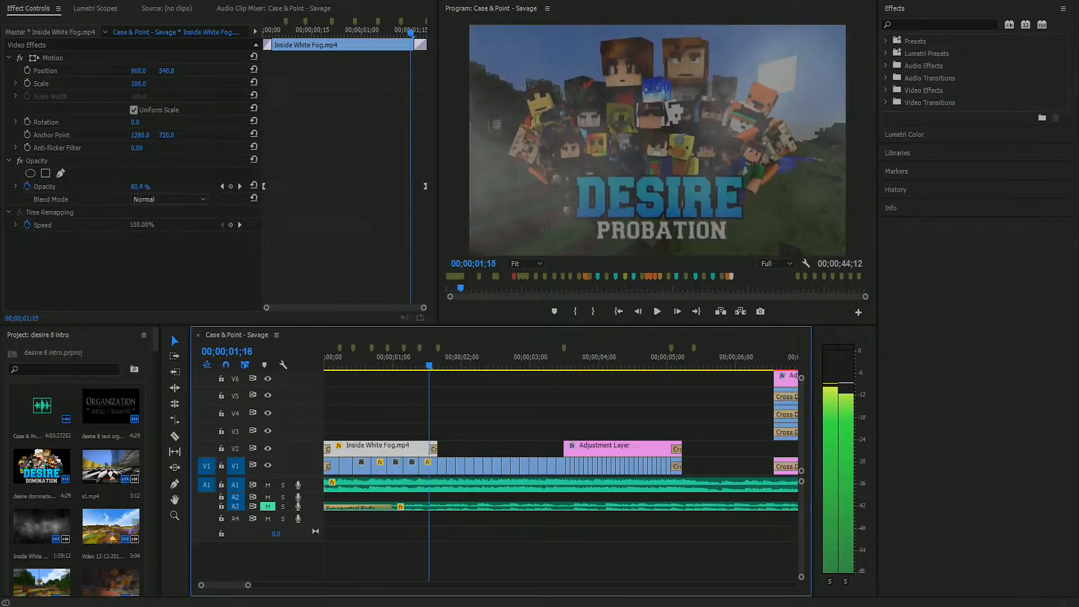
- Step backward frame by frame from the last logo shot to the previous one at 00;00;01;11
key(Right)
key(Left)
key(Left)
key(Left)
key(Left)
key(Left)
key(Left)
key(Left)
key(Left)
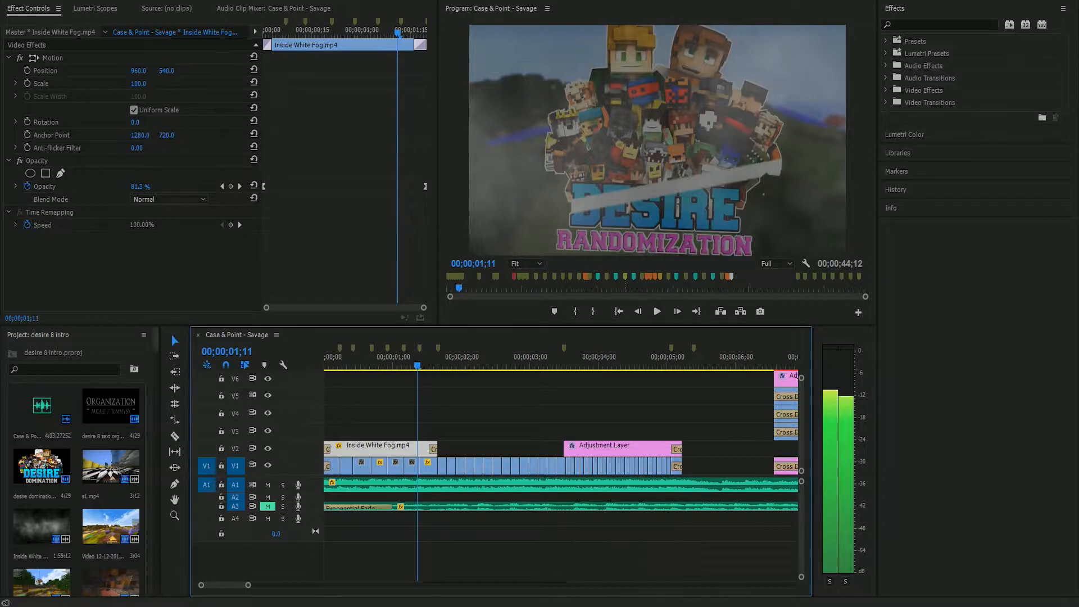
- Replay the logo shots from the start and inspect the Cross Dissolve at the end of the opening fog clip
key(Home)
key(space)
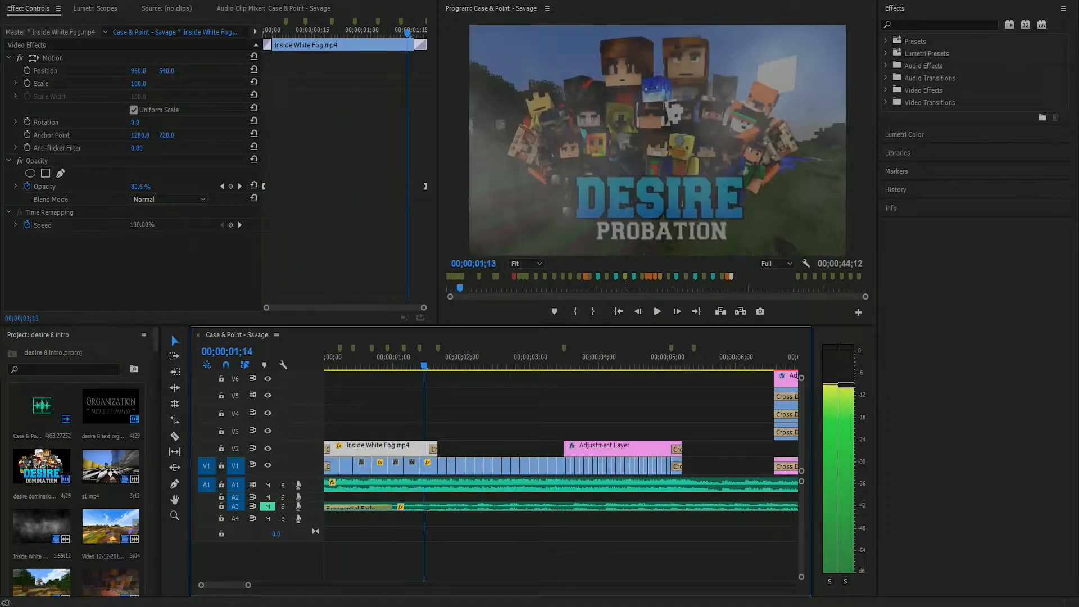
click(433, 449)
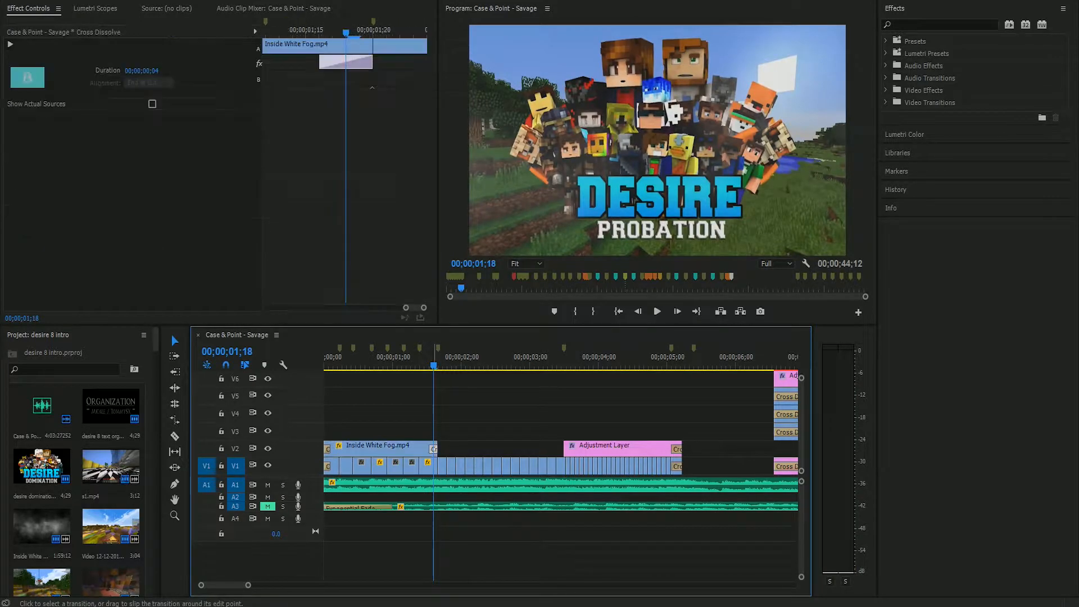
- Play the intro from the start past the fog clip into the first gameplay shots, stopping at about two seconds
key(Home)
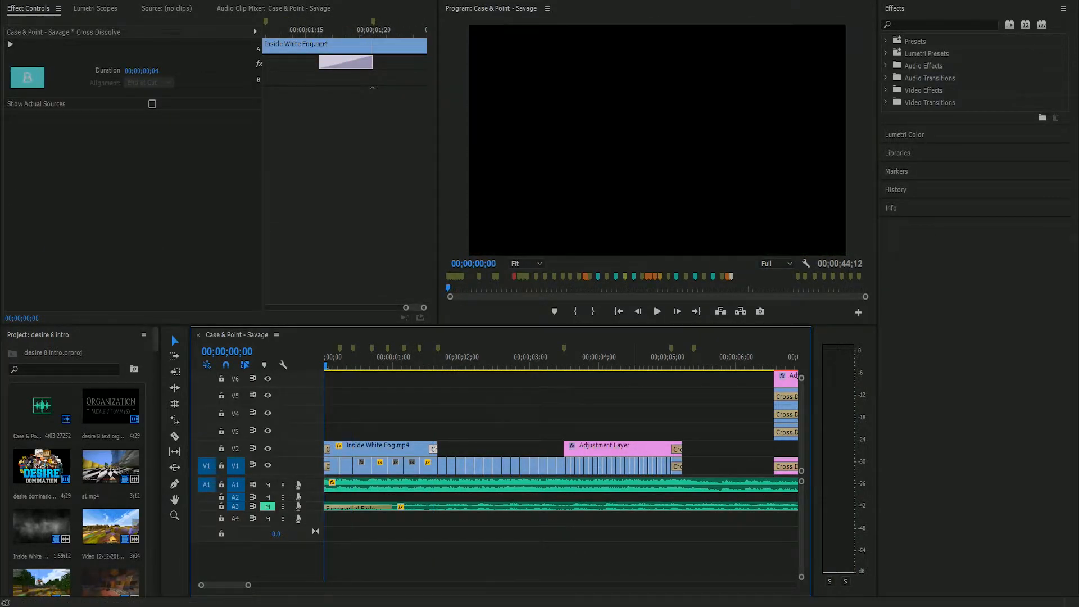
click(656, 311)
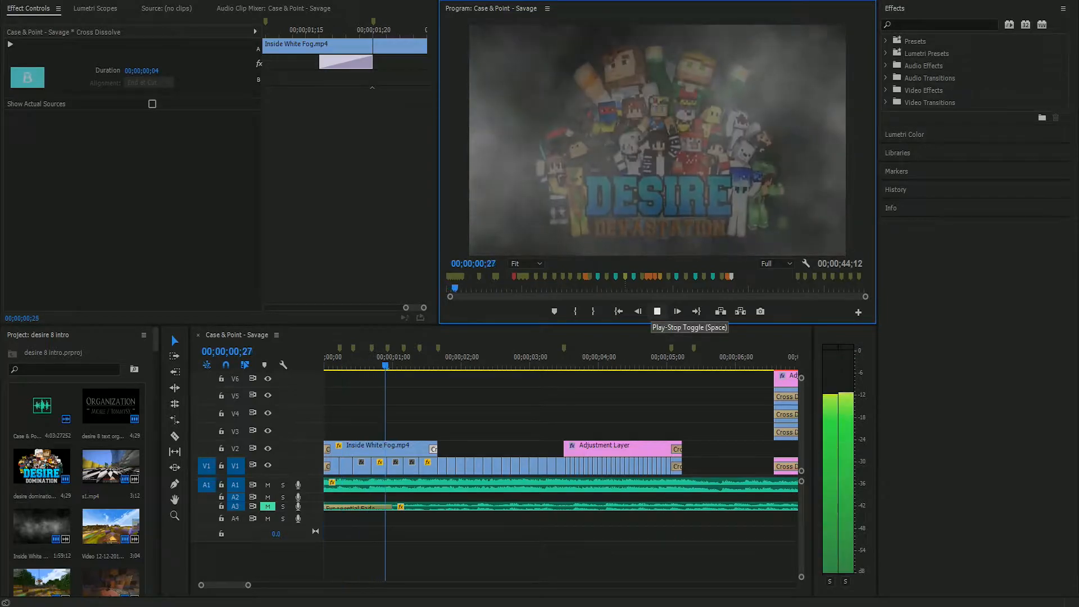
key(space)
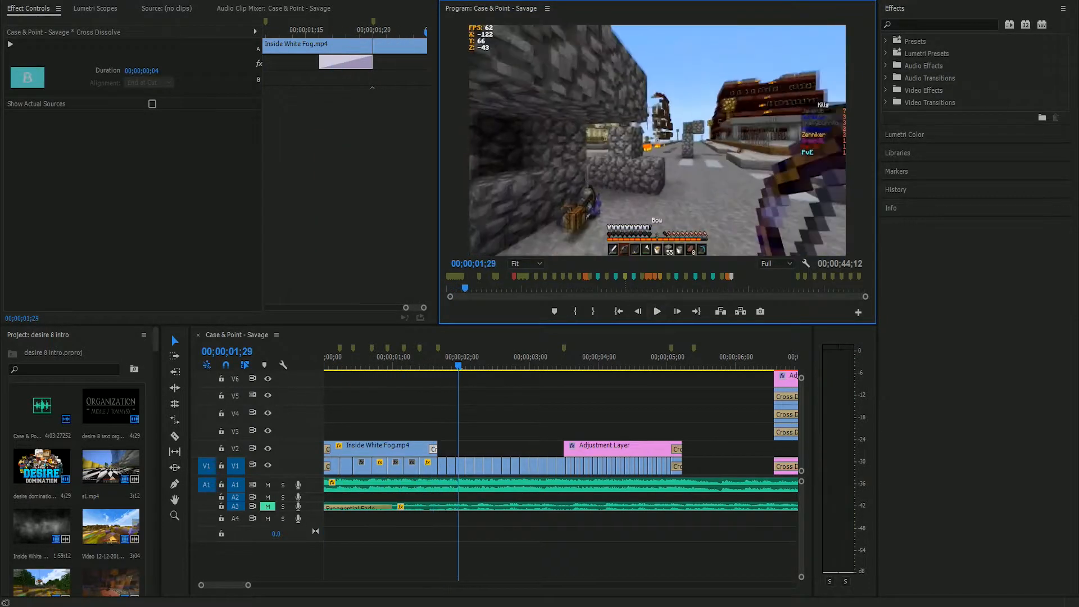
- Step forward frame by frame through the short gameplay cuts on V1 after the fog clip, up to 00;00;02;26
mouse_move(465, 360)
mouse_down()
mouse_move(506, 360)
mouse_move(443, 359)
mouse_move(463, 360)
mouse_up()
key(Right)
key(Right)
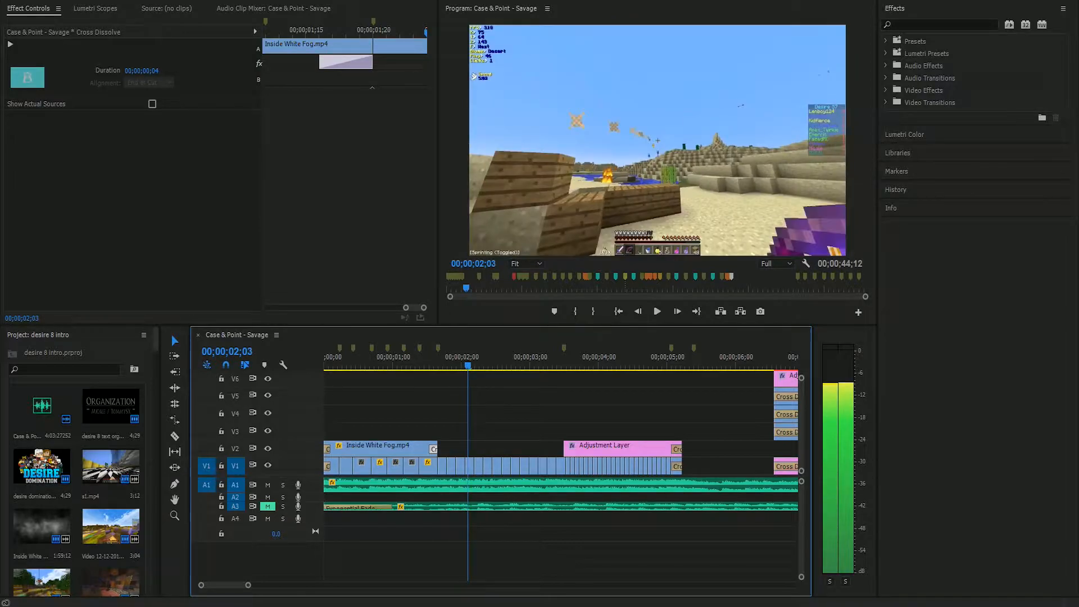
key(Right)
key(Right)
key(Right)
key(Right)
key(Right)
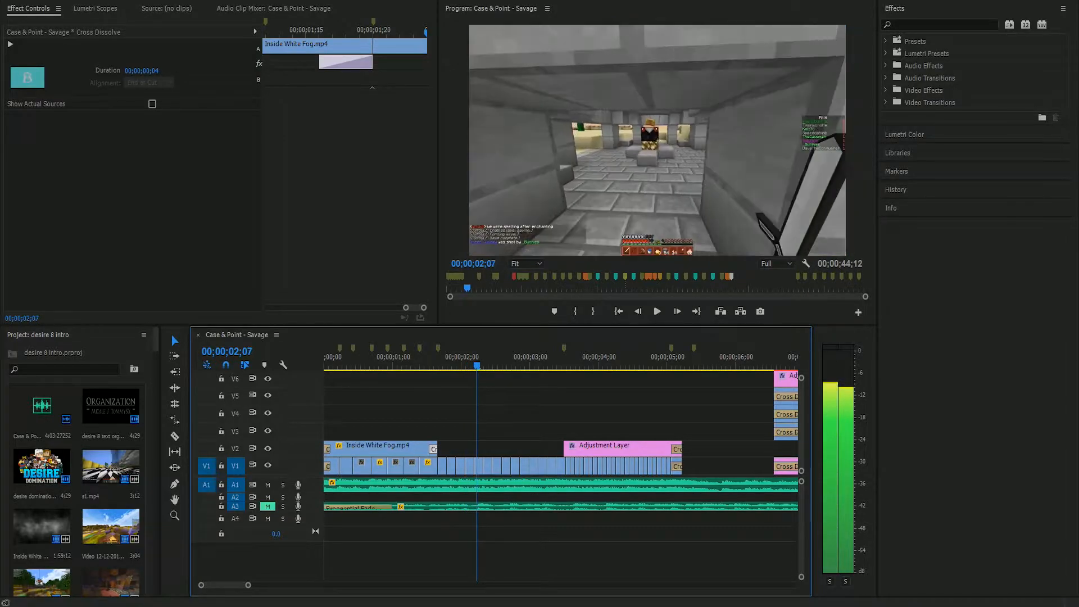
key(Right)
key(Right)
key(Right)
key(Right)
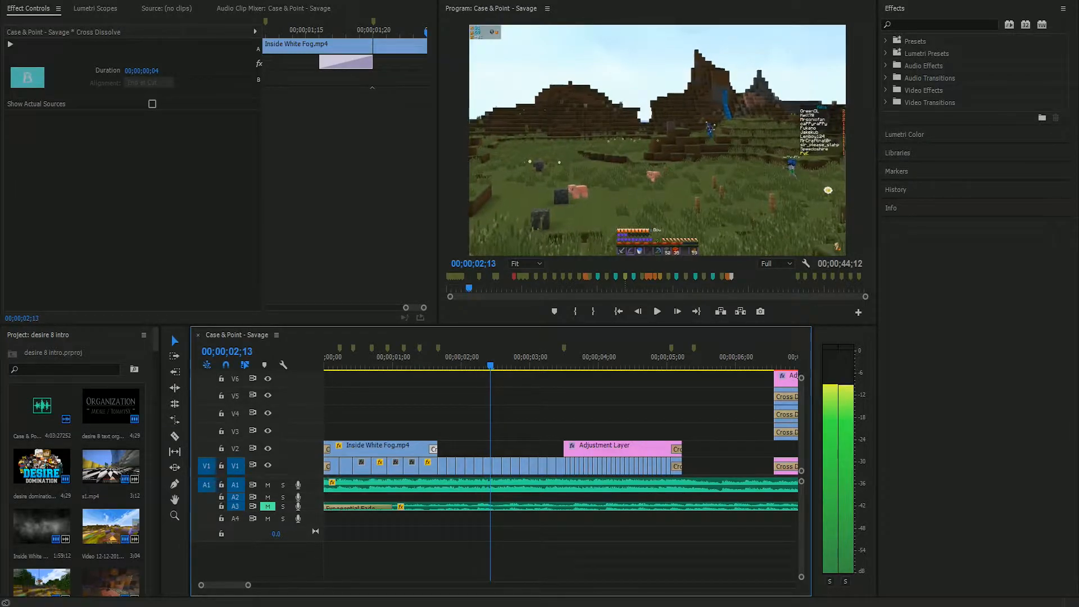
key(Right)
key(Right)
key(Right)
key(Right)
key(Right)
key(Right)
key(Right)
key(Right)
key(Right)
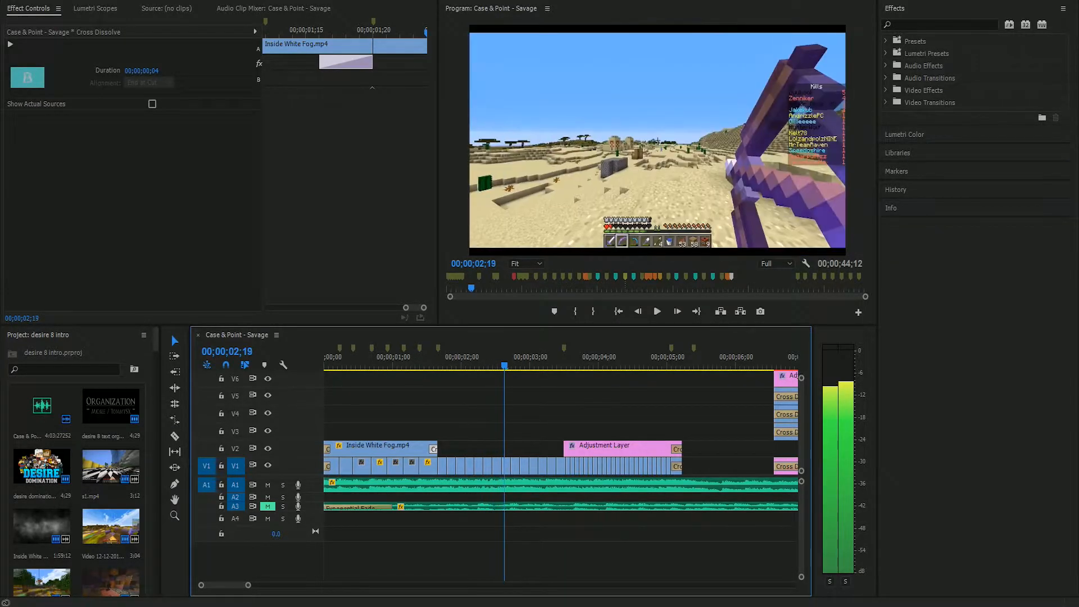
key(Right)
key(Right)
key(Right)
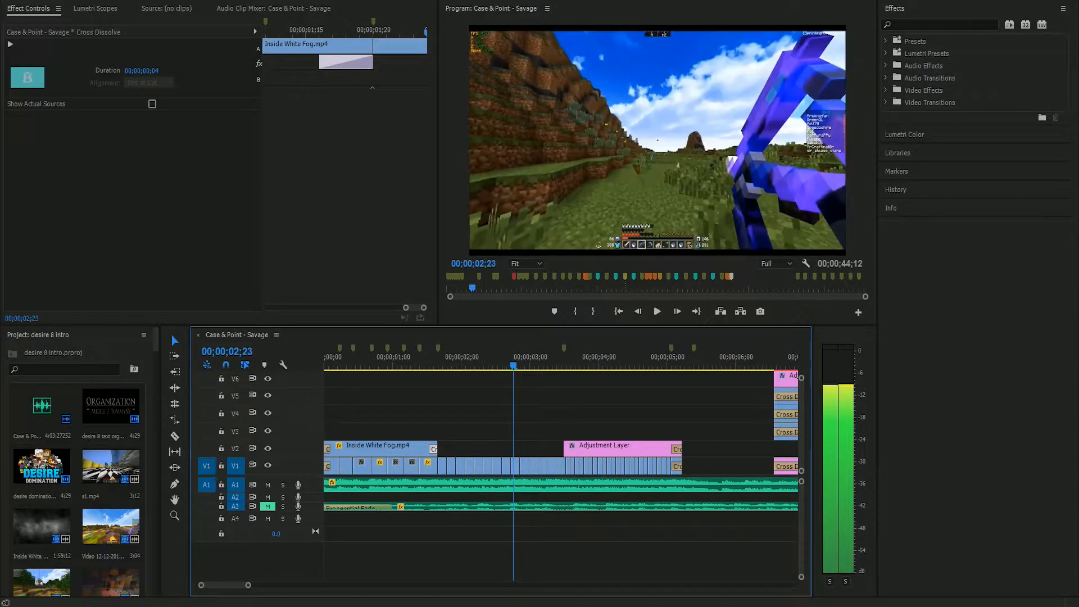
key(Right)
key(Right)
key(Right)
key(Right)
key(Right)
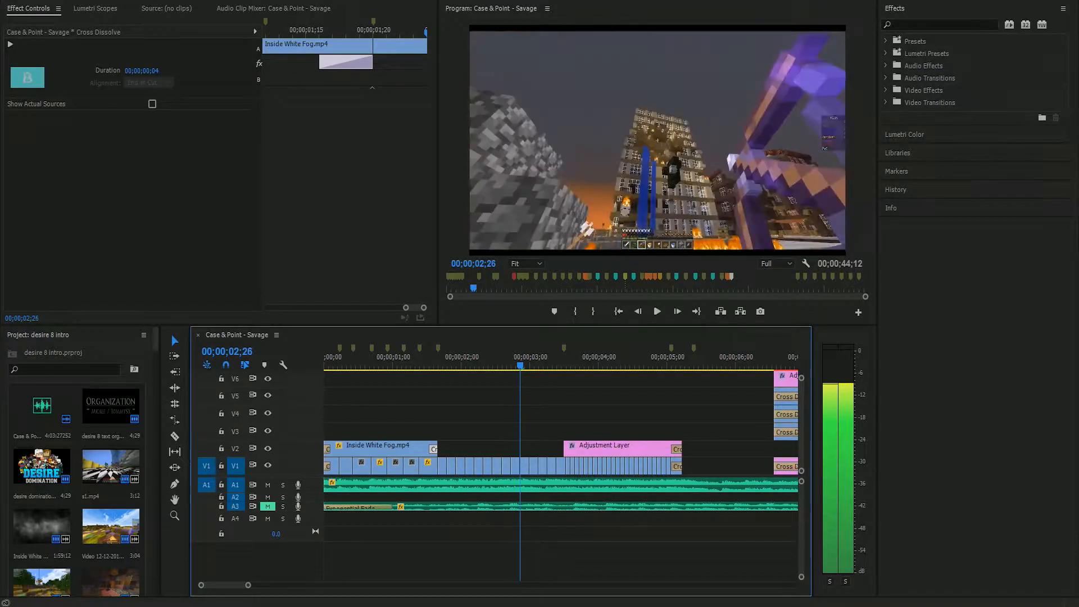
- Step forward frame by frame through the remaining short gameplay cuts on V1, up to 00;00;03;12
key(Right)
key(Right)
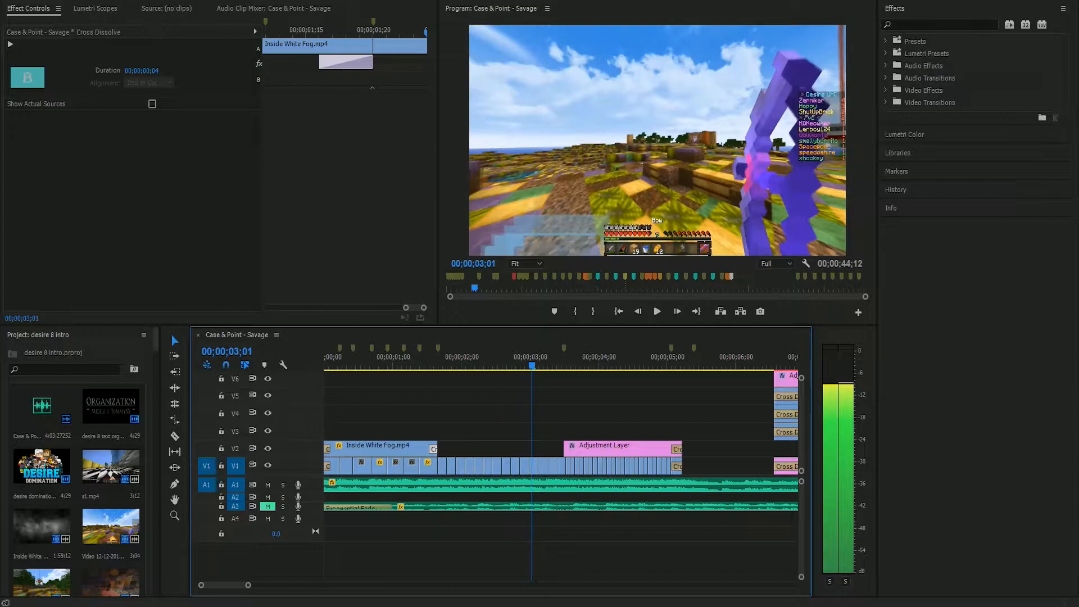
key(Right)
key(Right)
key(Right)
key(Right)
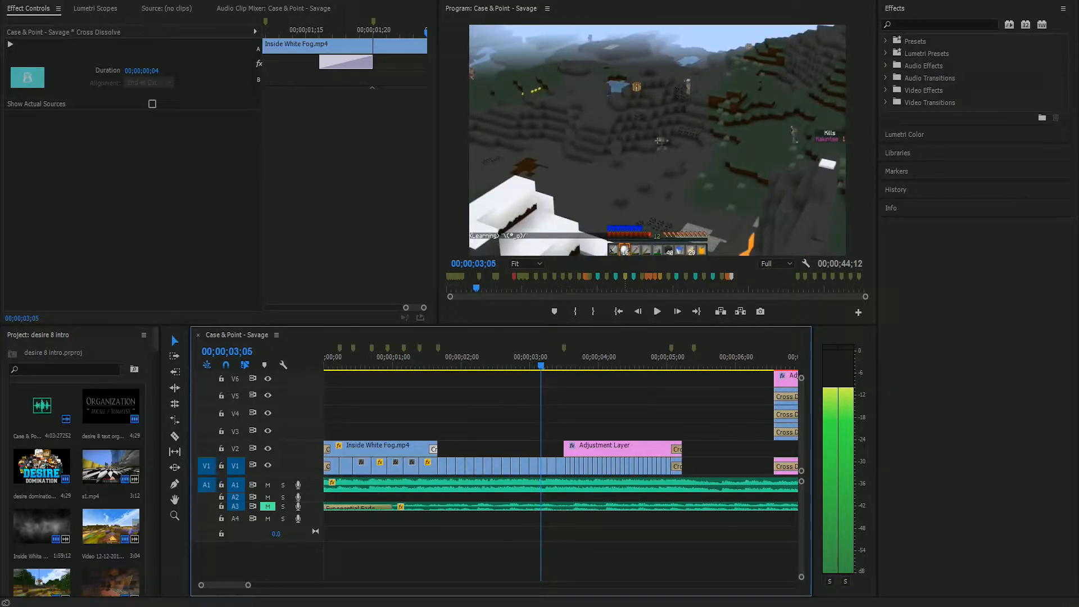
key(Right)
key(Right)
key(Right)
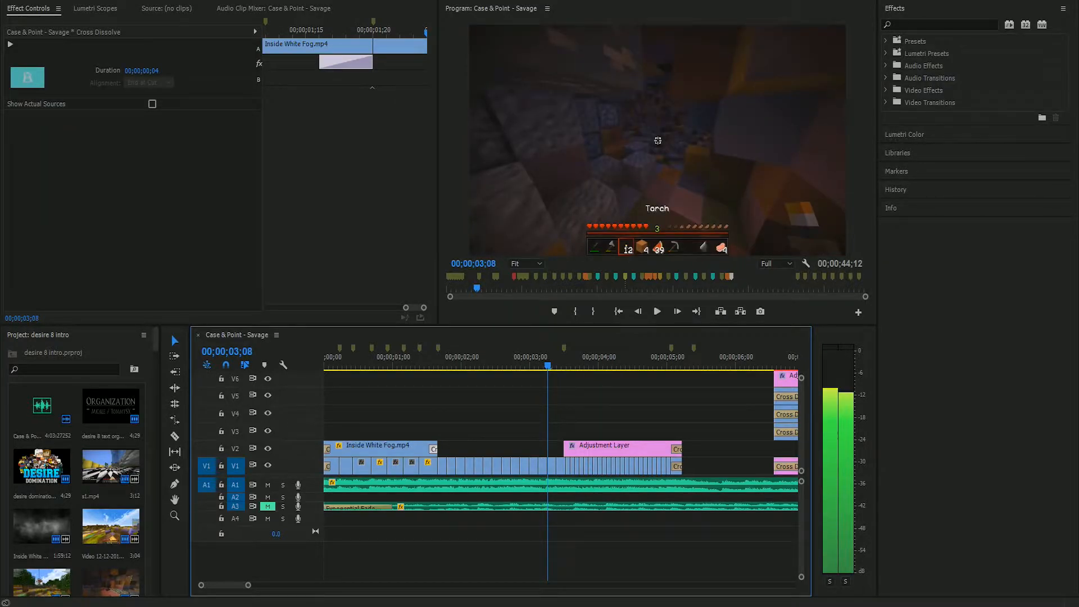
key(Right)
key(Right)
key(Right)
key(Right)
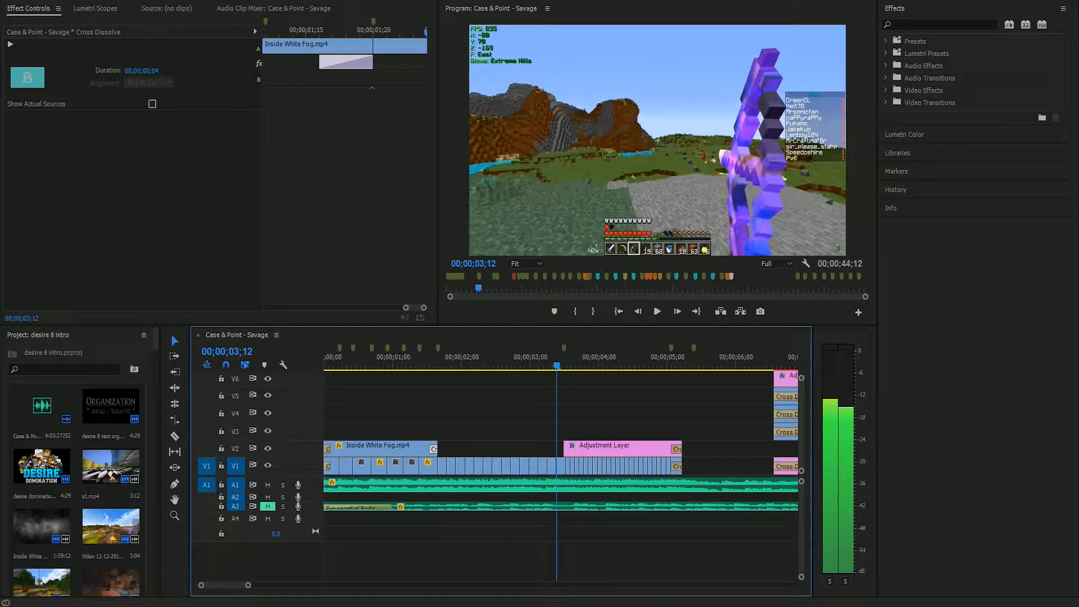
- Scrub across the Adjustment Layer on V2 and return to its first frame at 00;00;03;15
drag(557, 365, 613, 365)
drag(641, 364, 568, 364)
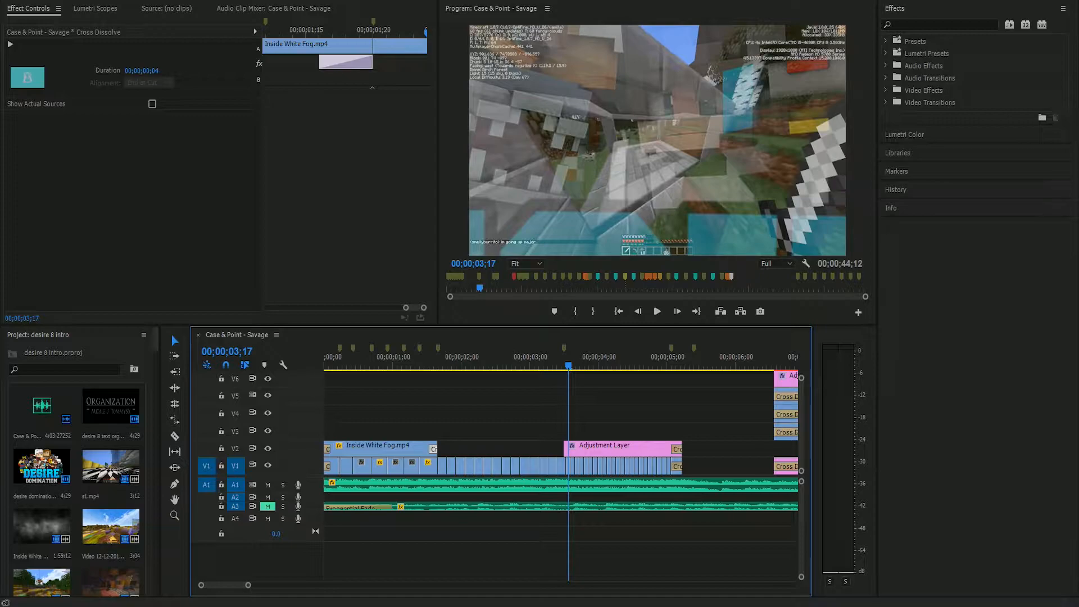
key(Left)
key(Left)
key(Left)
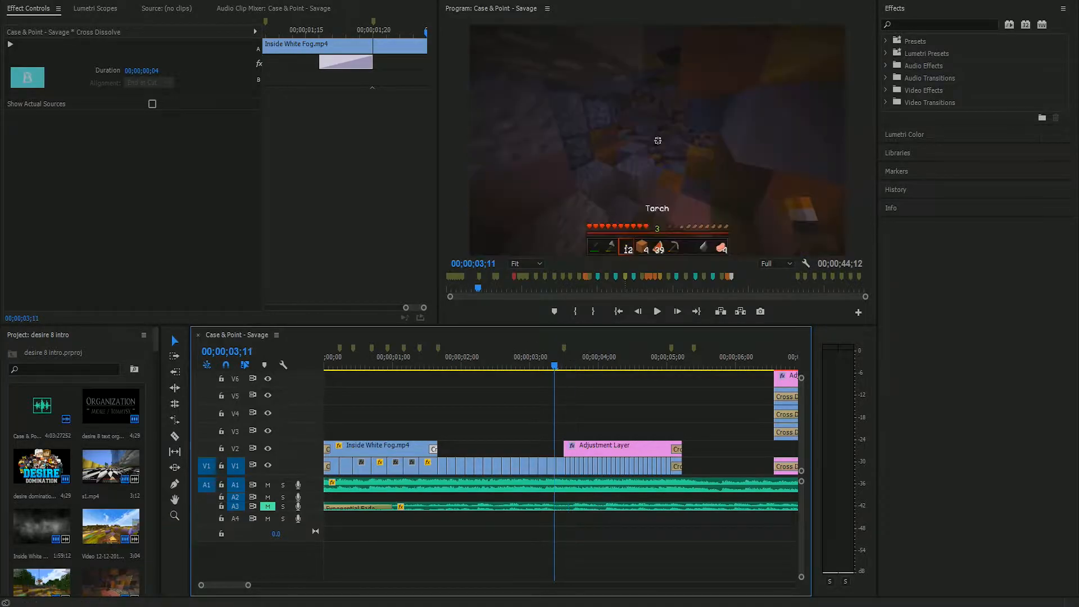
key(Right)
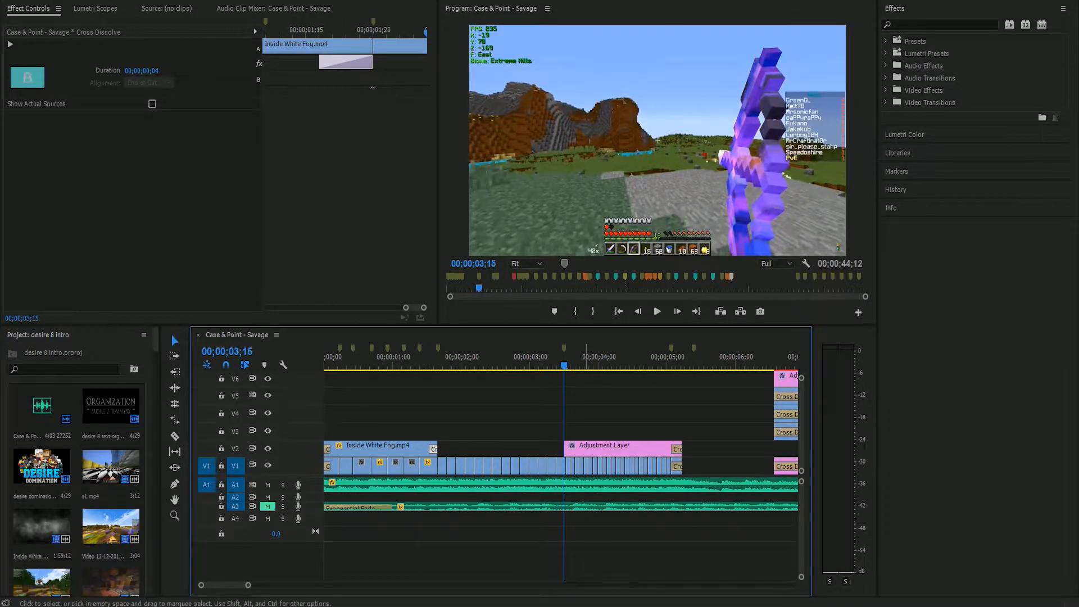
- Select the Adjustment Layer on V2 and inspect its Gaussian Blur and Tint keyframes
click(617, 449)
scroll(135, 180, down, 5)
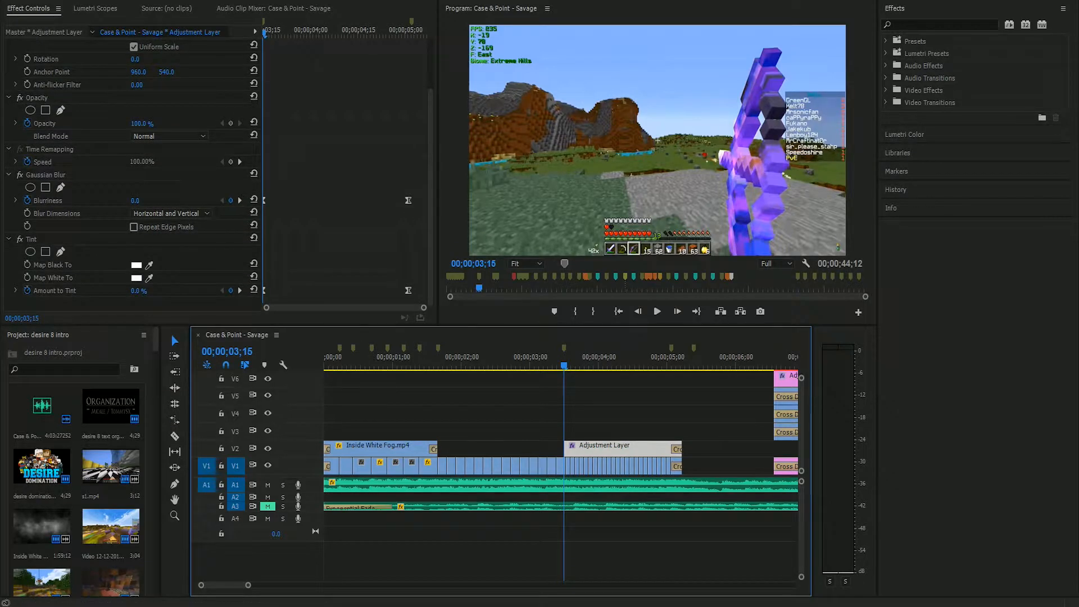
scroll(562, 449, down, 5)
key(minus)
key(minus)
key(equal)
key(equal)
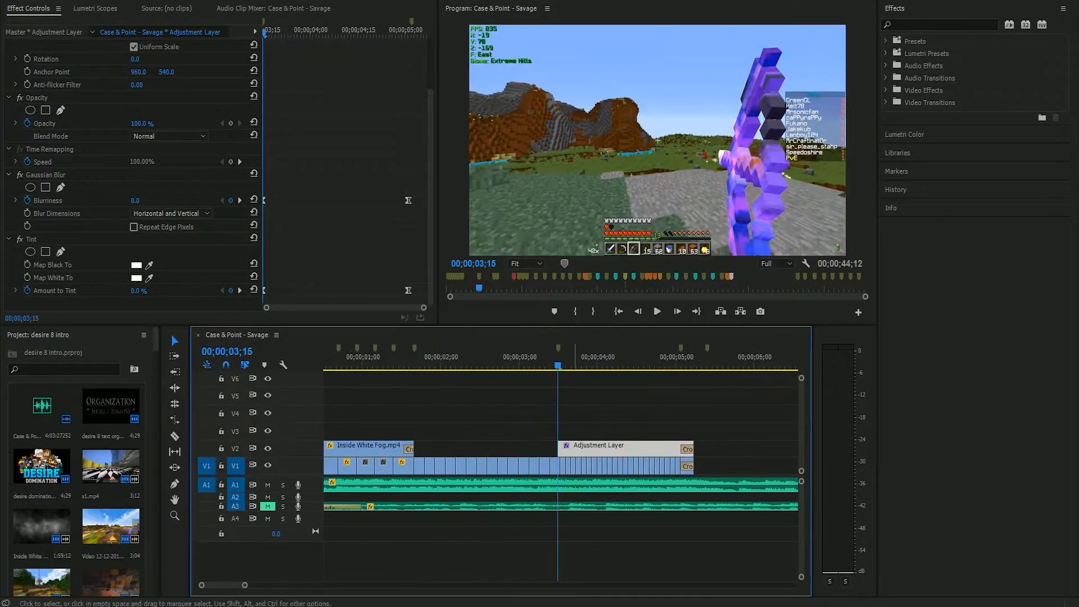
- Step forward from the Adjustment Layer's start and play on to 00;00;04;24, watching Blurriness and Amount to Tint
key(Right)
key(Right)
key(Right)
key(Right)
key(Right)
key(Right)
key(Right)
key(Right)
key(Right)
key(Right)
key(Right)
key(Right)
key(Right)
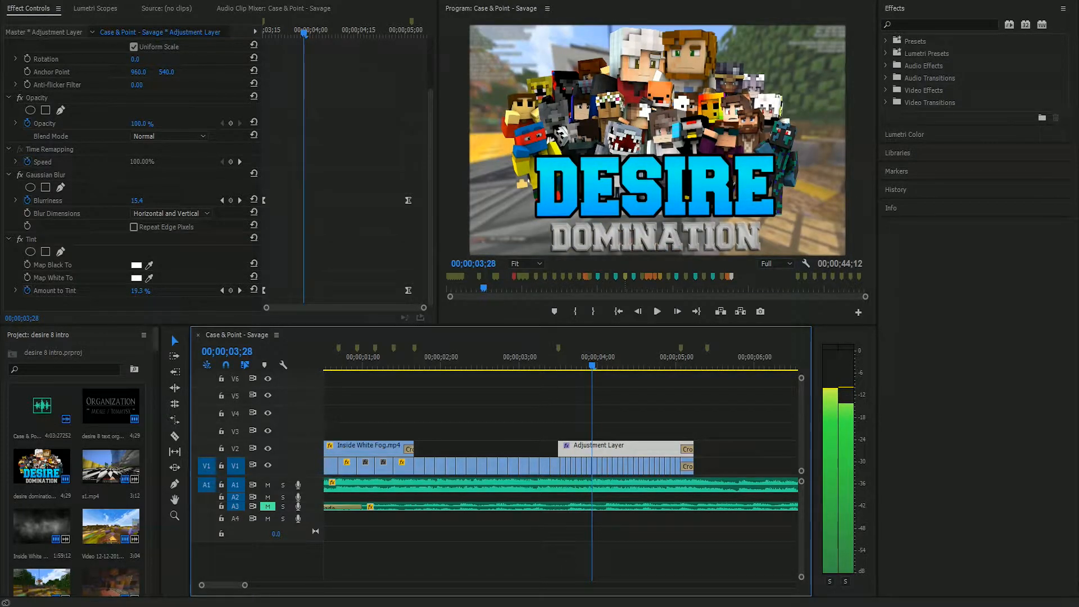
key(Right)
key(Right)
key(Right)
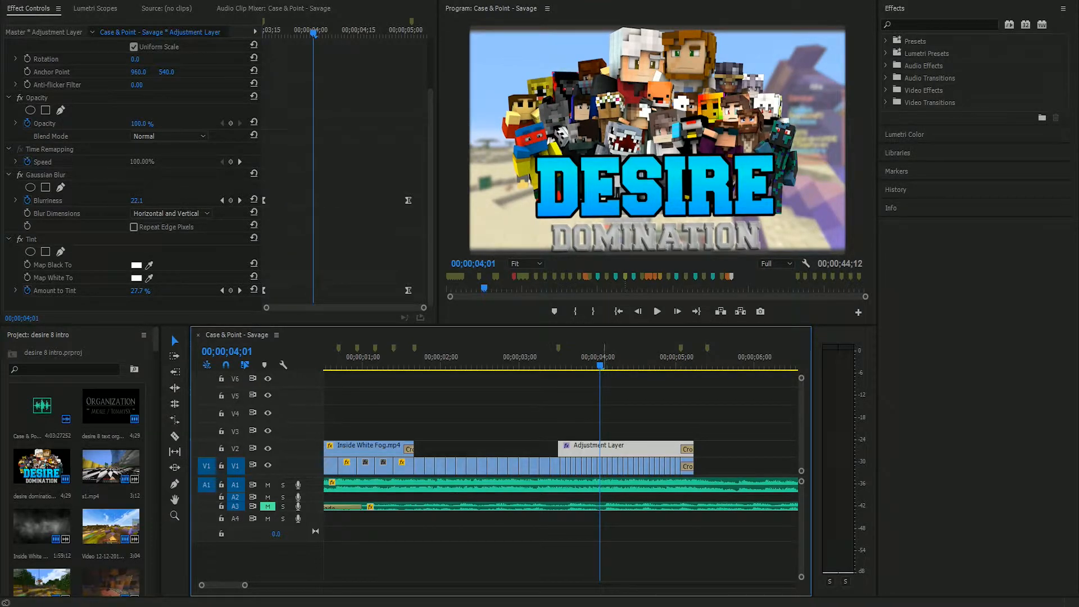
key(space)
key(space)
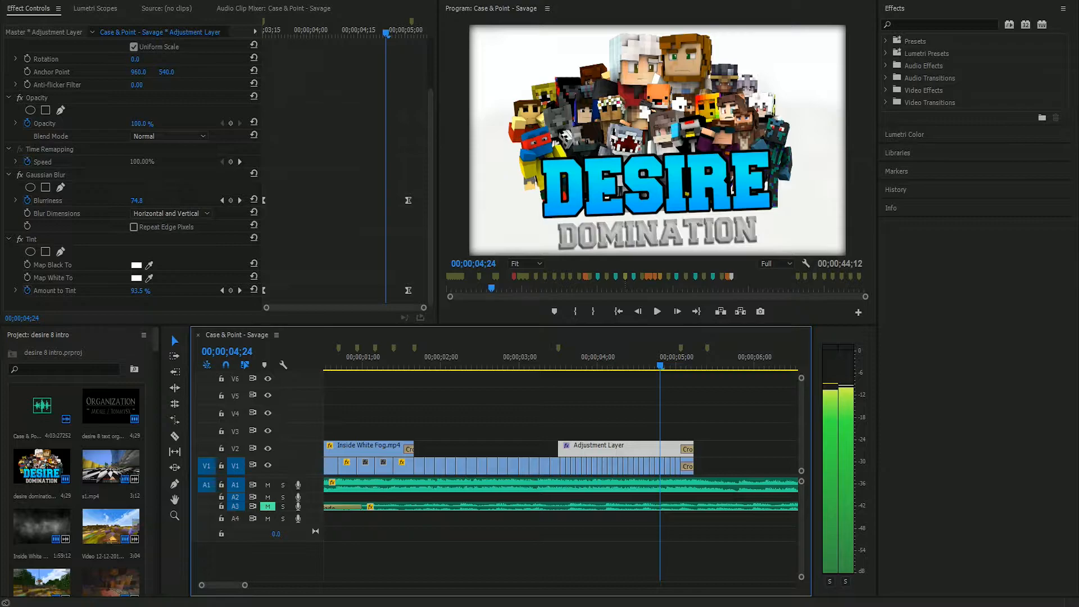
- Step backward frame by frame under the Adjustment Layer to 00;00;04;05 to compare the blur and tint
key(Left)
key(Left)
key(Left)
key(Left)
key(Left)
key(Left)
key(Left)
key(Left)
key(Left)
key(Left)
key(Left)
key(Left)
key(Left)
key(Left)
key(Left)
key(Left)
key(Left)
key(Left)
key(Left)
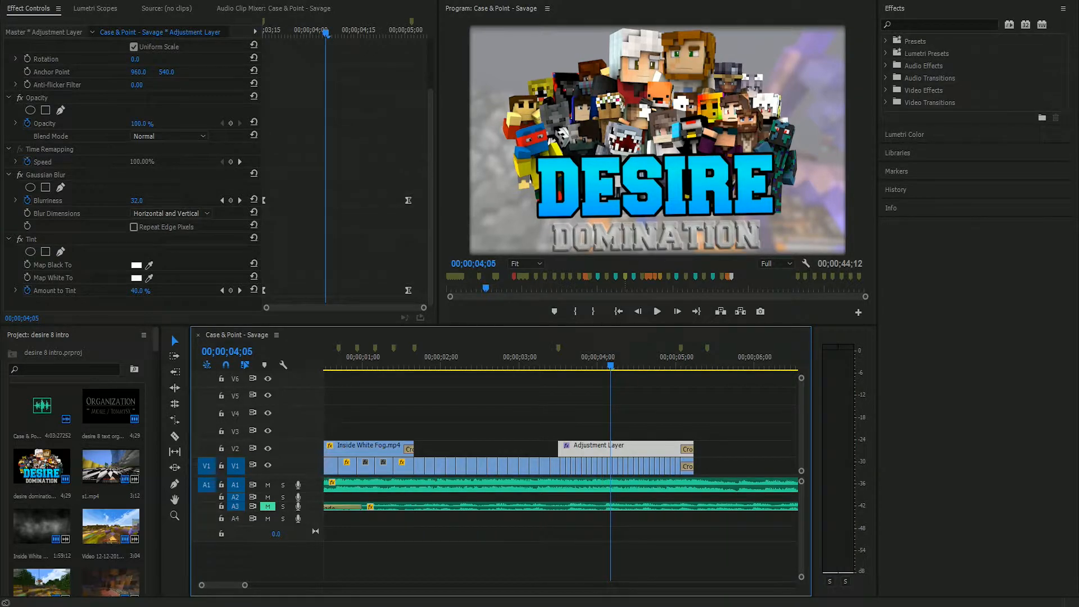
- Check the Map Black To colour of the Adjustment Layer's Tint effect without changing it
click(136, 264)
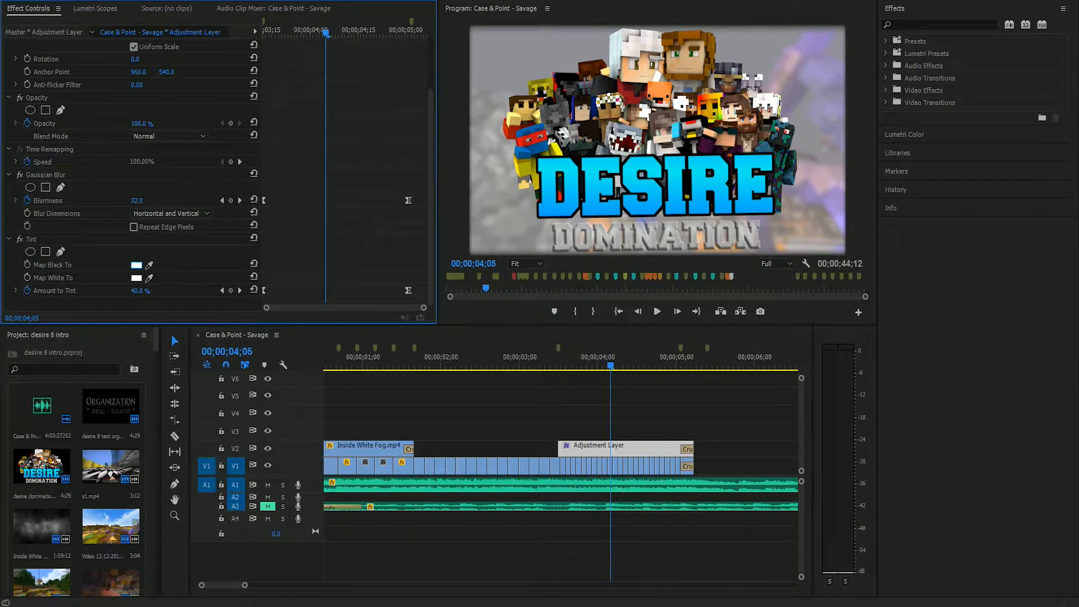
drag(414, 393, 415, 238)
click(685, 209)
- Replay the logo reveal from near the Adjustment Layer's start to watch the background blur and whiten
click(566, 358)
key(space)
key(space)
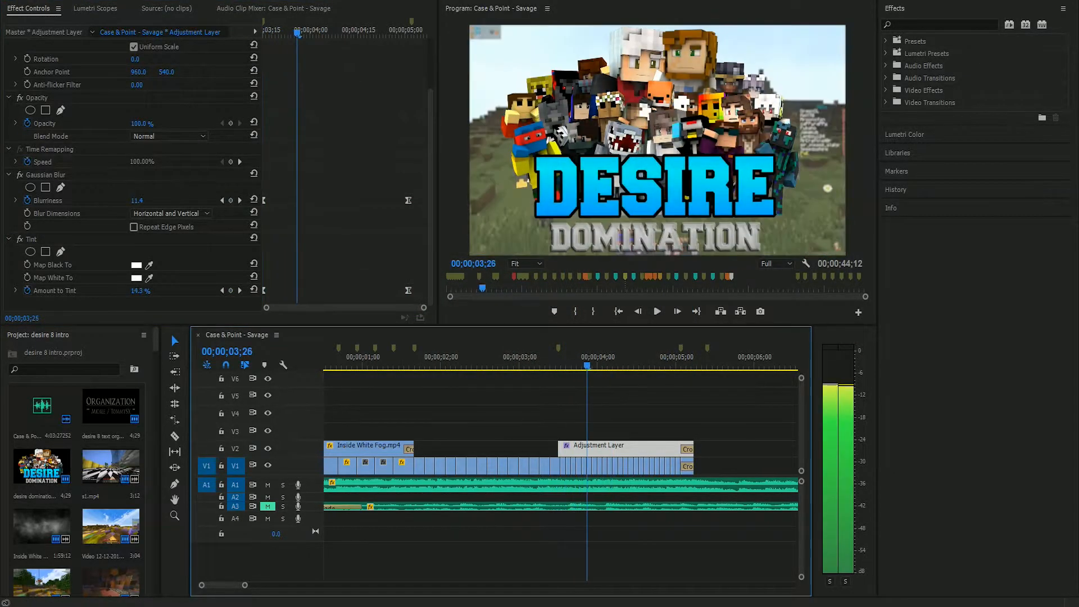
key(space)
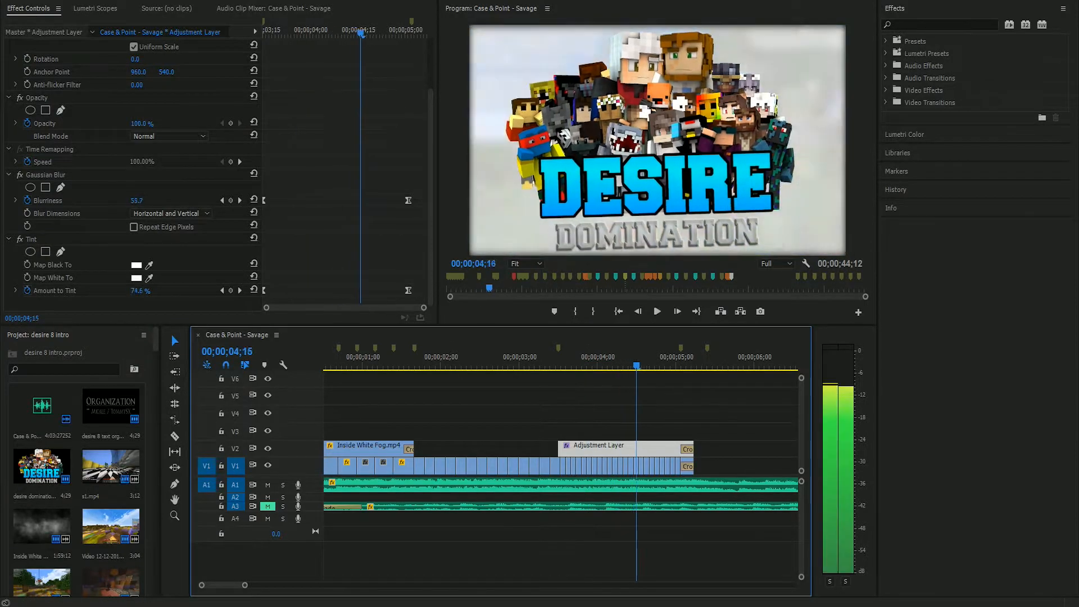
key(space)
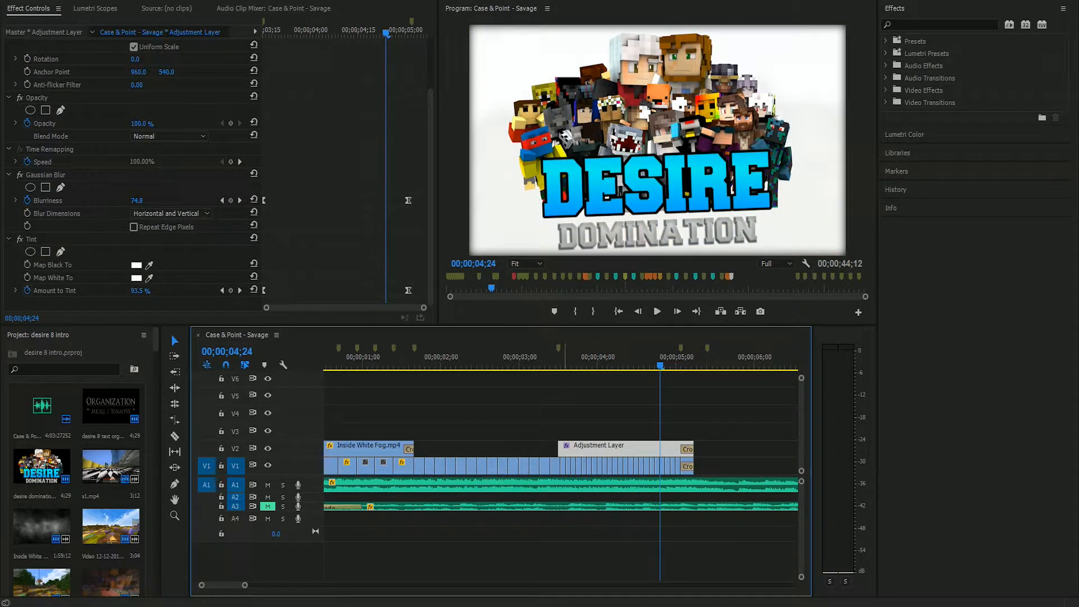
click(560, 358)
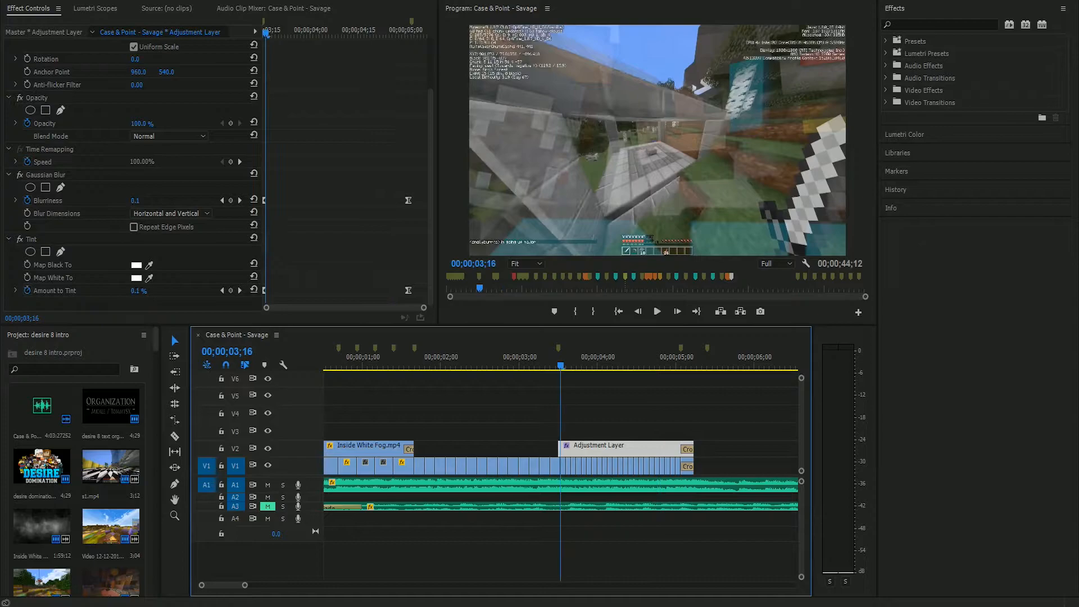
key(space)
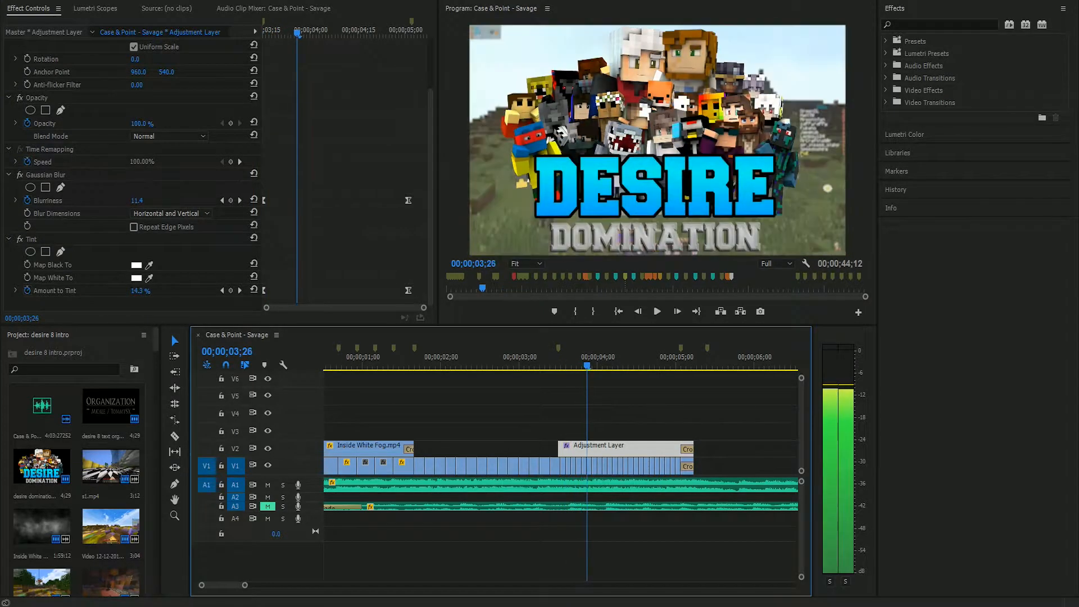
- Return to 00;00;03;15, review the Adjustment Layer's effect settings and play the blur and tint build-up again
drag(586, 359, 552, 359)
key(Right)
key(Right)
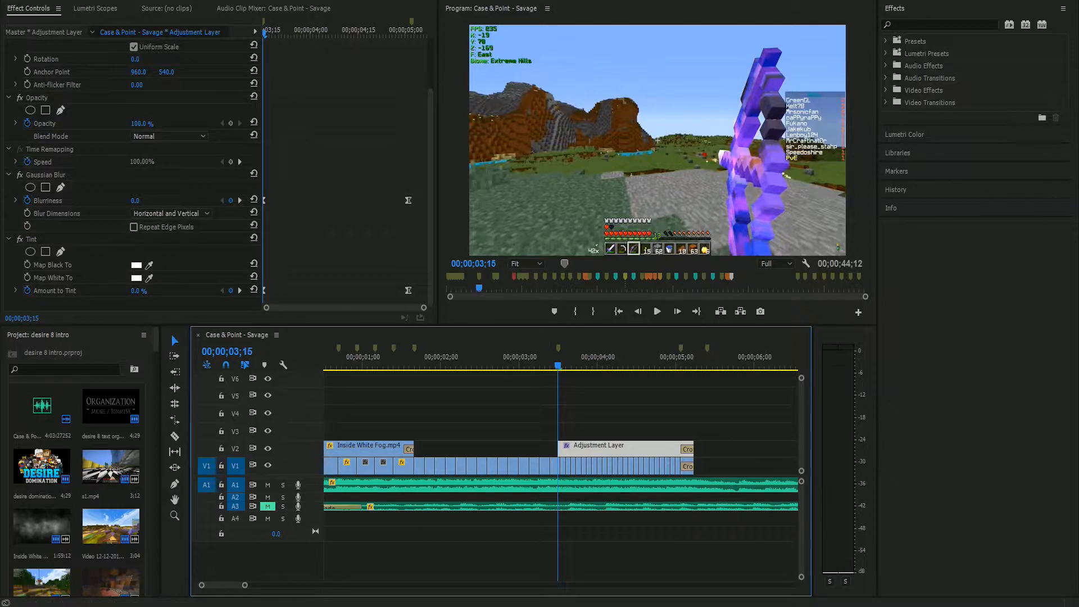
scroll(560, 423, up, 5)
scroll(560, 422, down, 5)
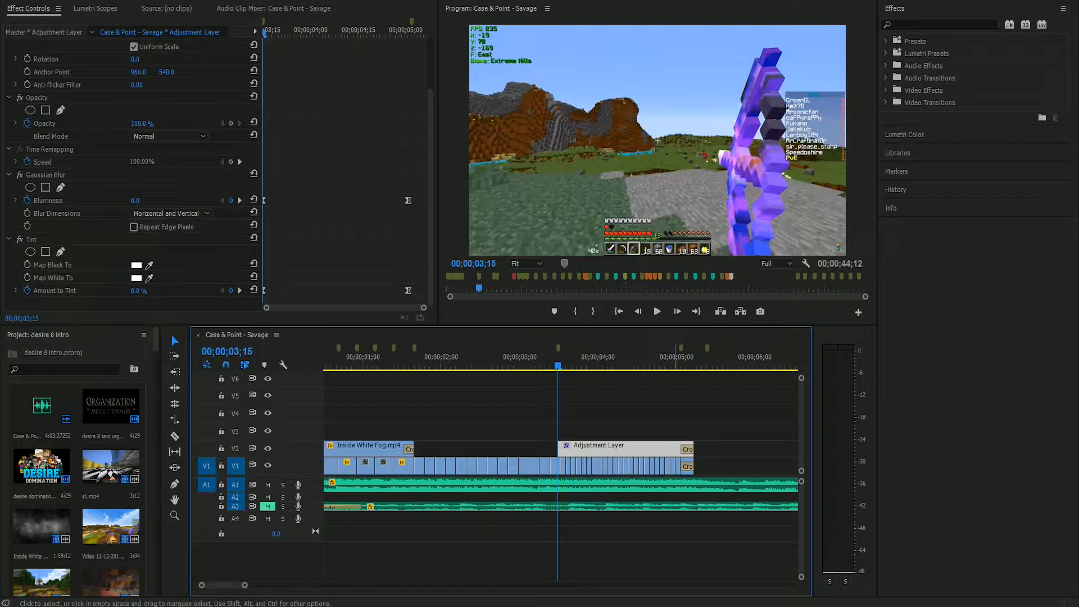
key(space)
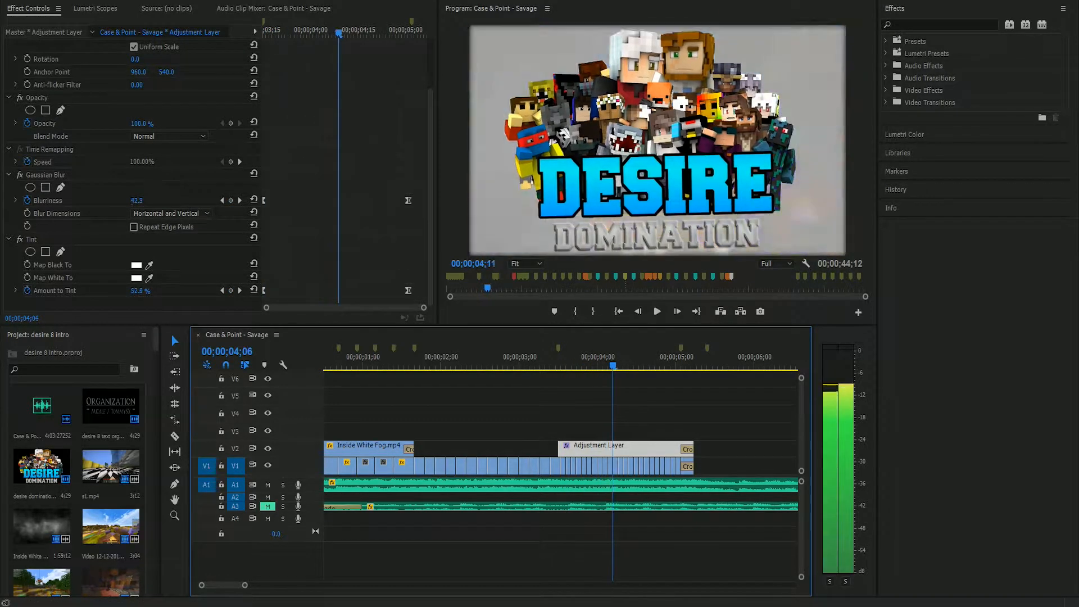
key(space)
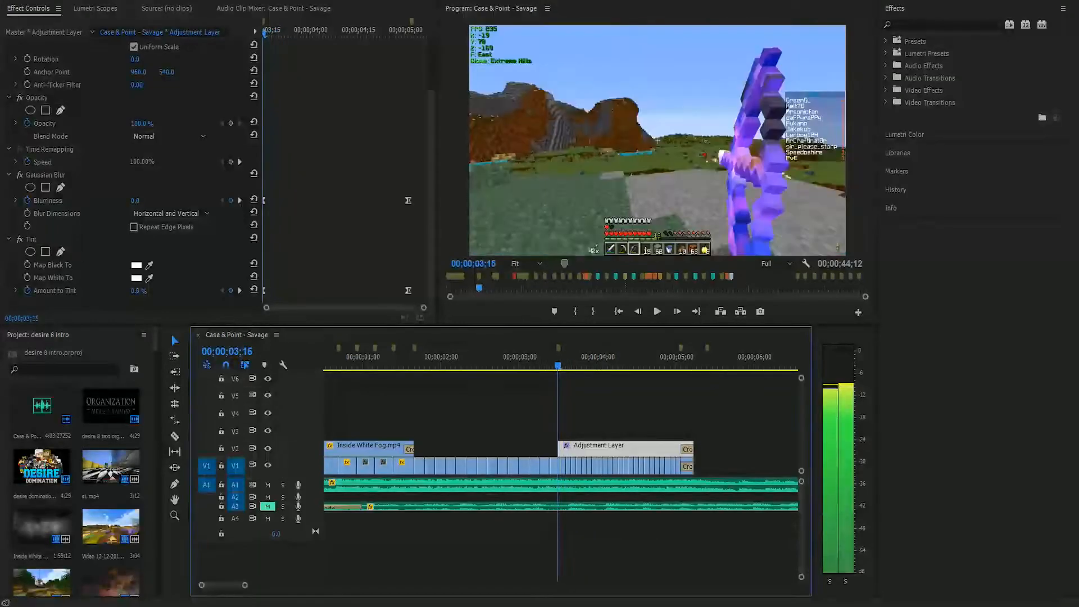
- Select desire domination fixed.png on V10 and examine its Scale and Rotation keyframes up to 00;00;03;23
scroll(662, 415, up, 4)
click(621, 391)
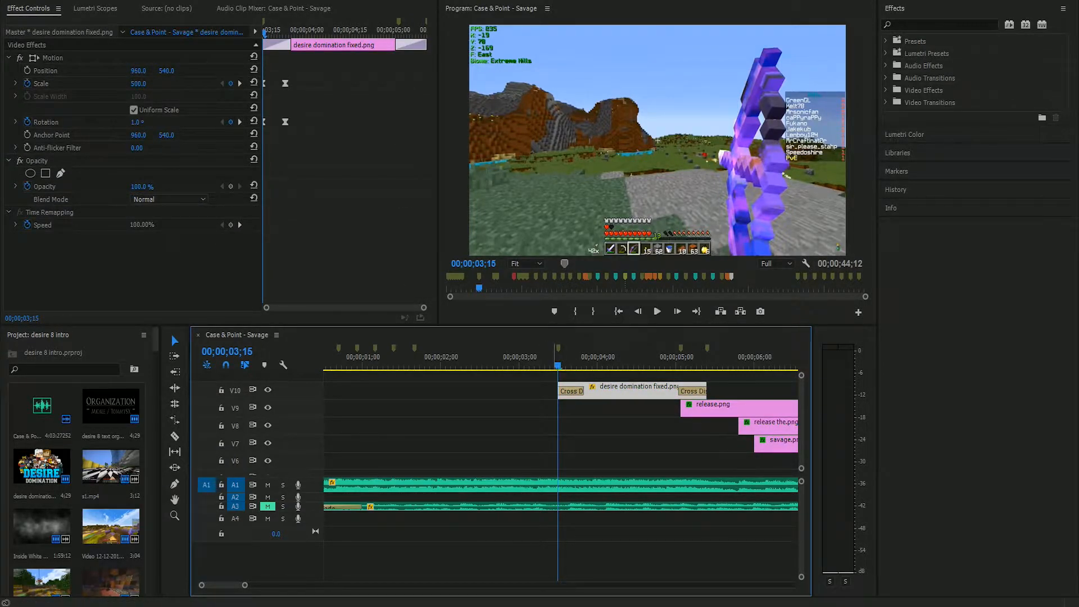
key(space)
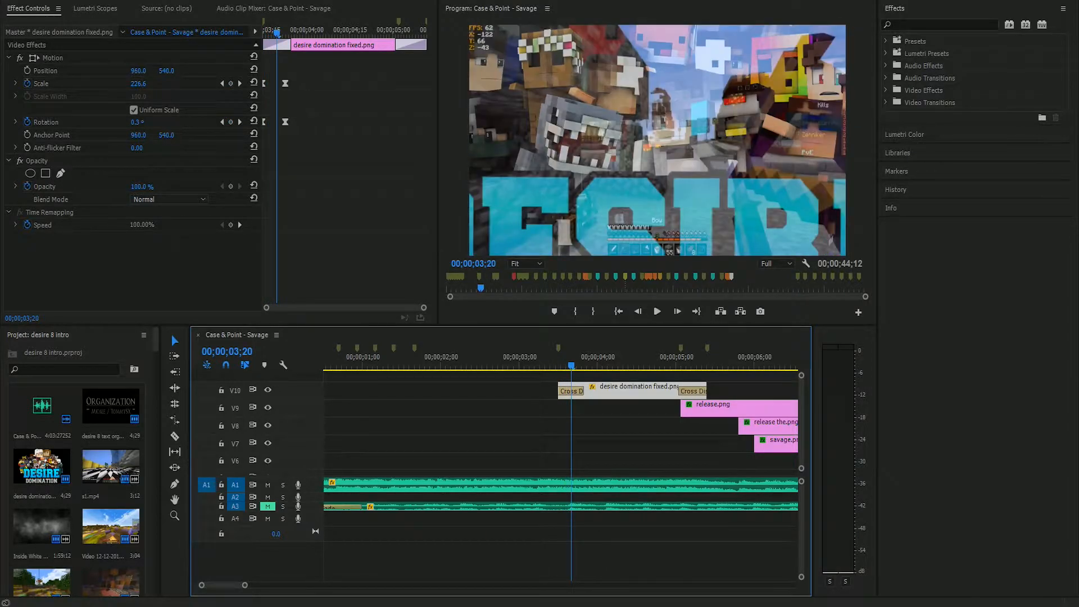
mouse_move(277, 33)
mouse_down()
mouse_move(263, 33)
mouse_move(283, 33)
mouse_up()
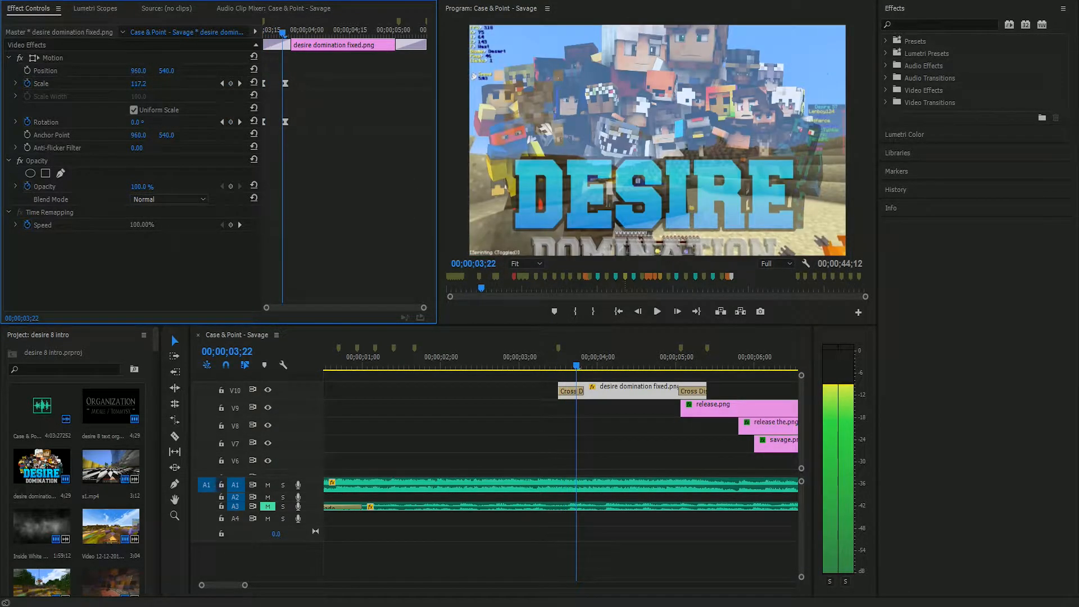
key(Right)
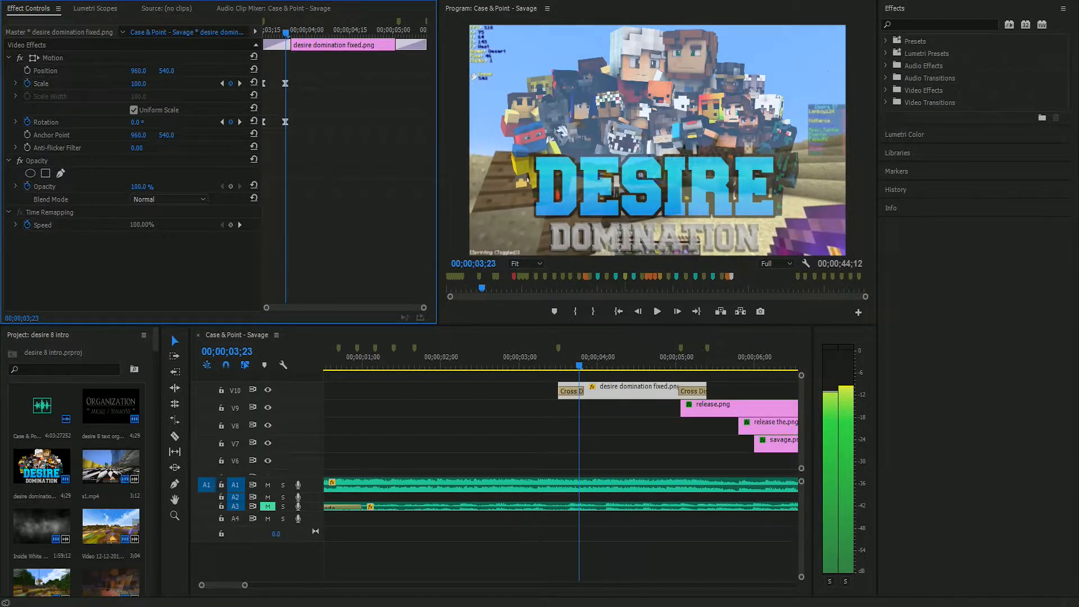
- Play the logo's slow scale and rotation after the 00;00;03;23 keyframe, then go back to the clip's start
key(space)
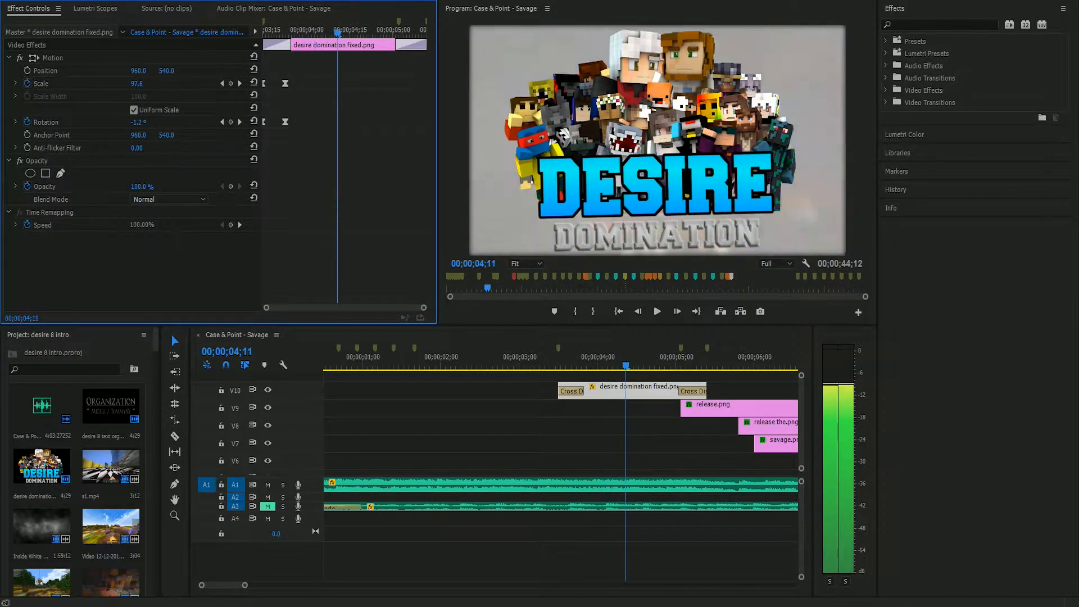
key(space)
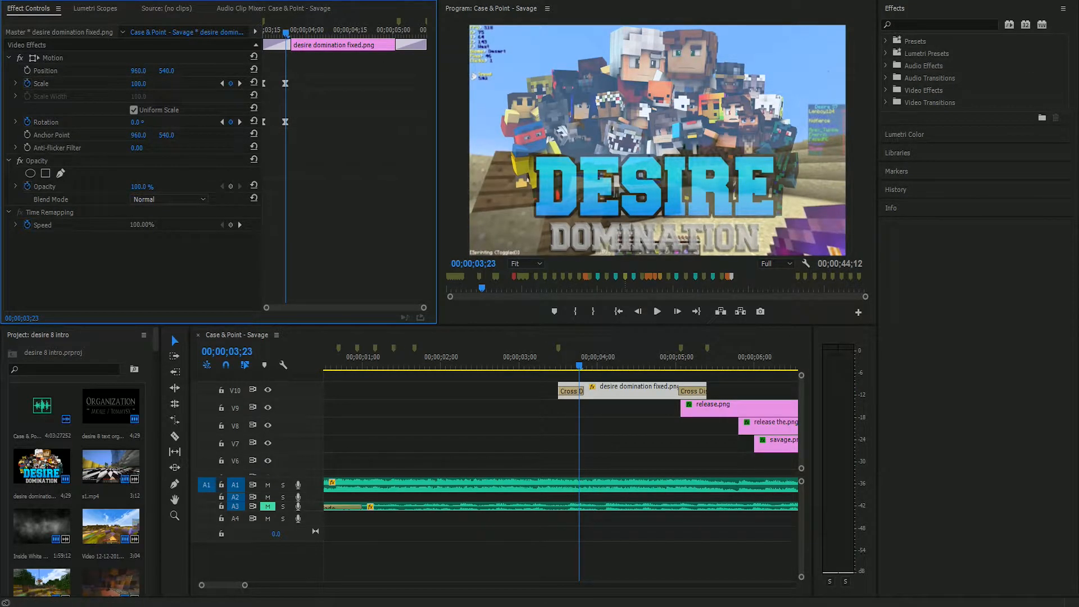
key(space)
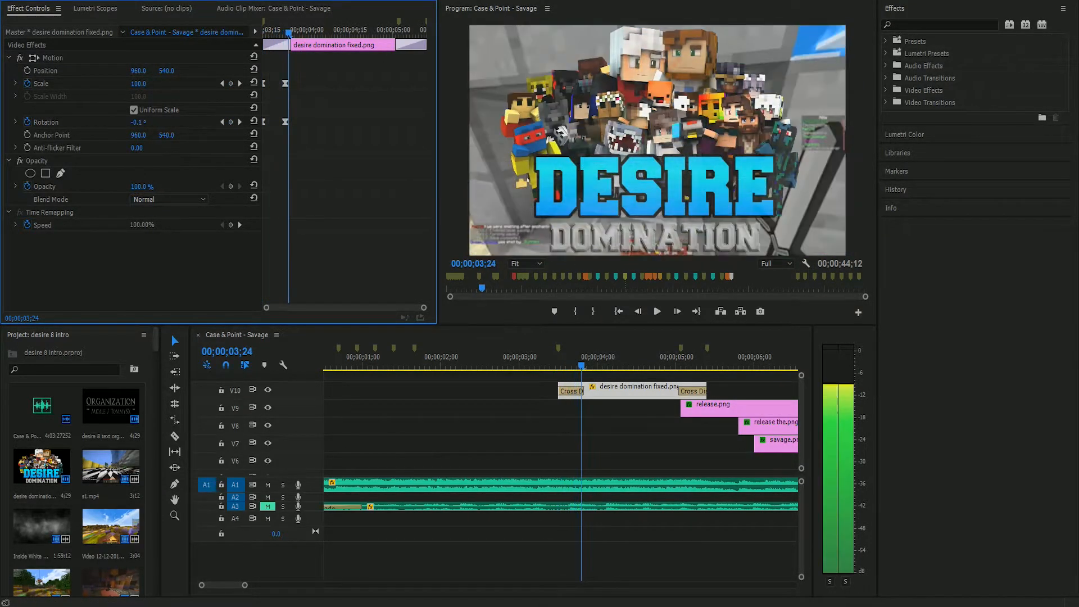
key(Left)
key(Left)
key(Up)
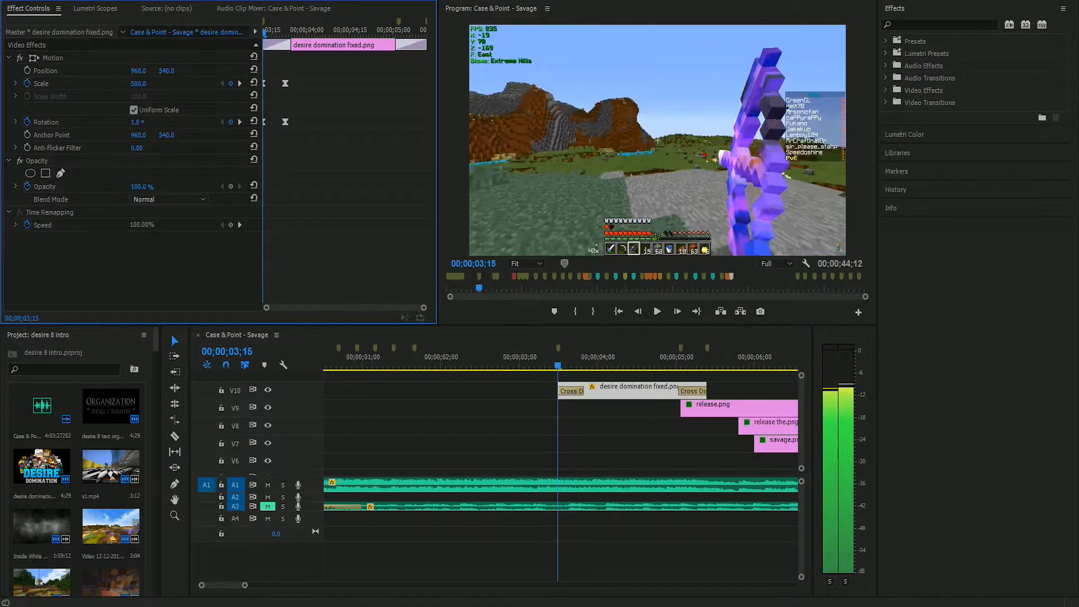
- Replay the logo animation from its start and after its second keyframe, then continue playback from 00;00;04;13
key(space)
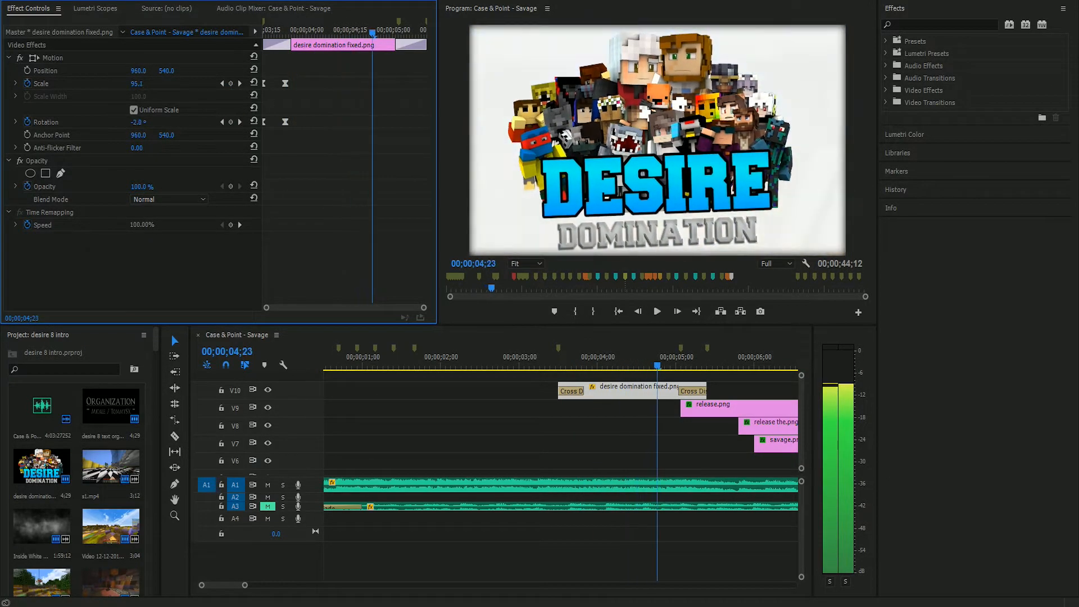
drag(372, 33, 285, 33)
key(space)
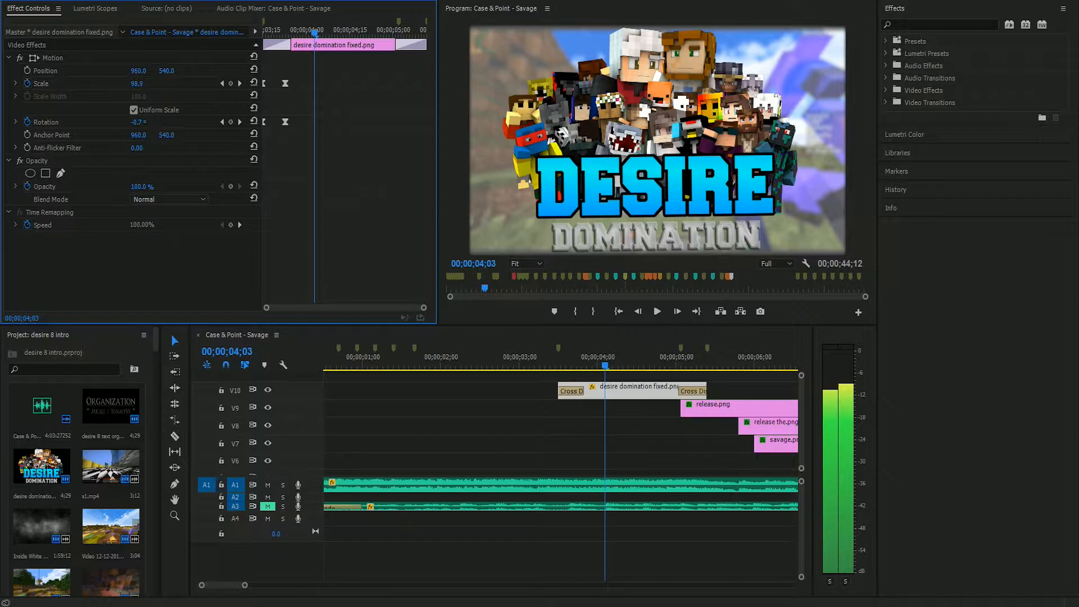
drag(315, 33, 344, 33)
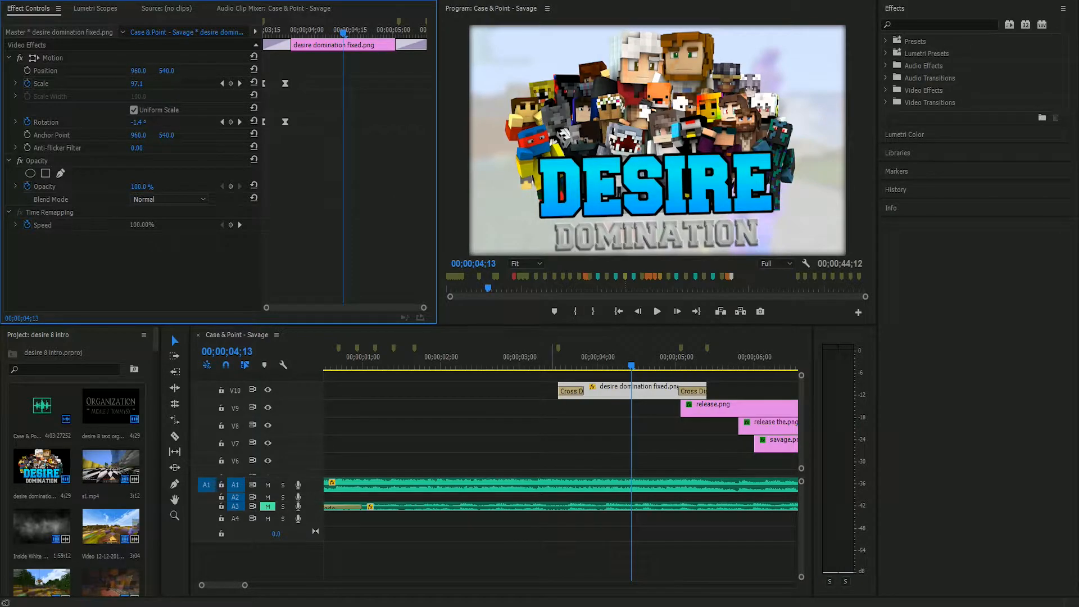
click(657, 311)
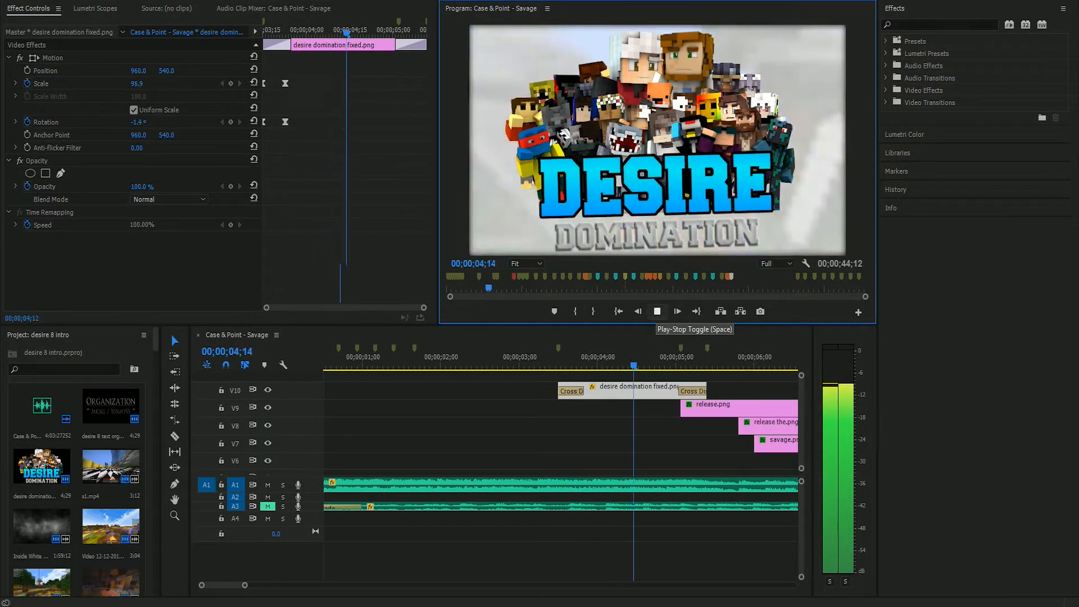
- Stop at 00;00;05;23, select release.png on V9 and examine its effect settings while scrubbing between 00;00;06;15 and 00;00;06;06
key(space)
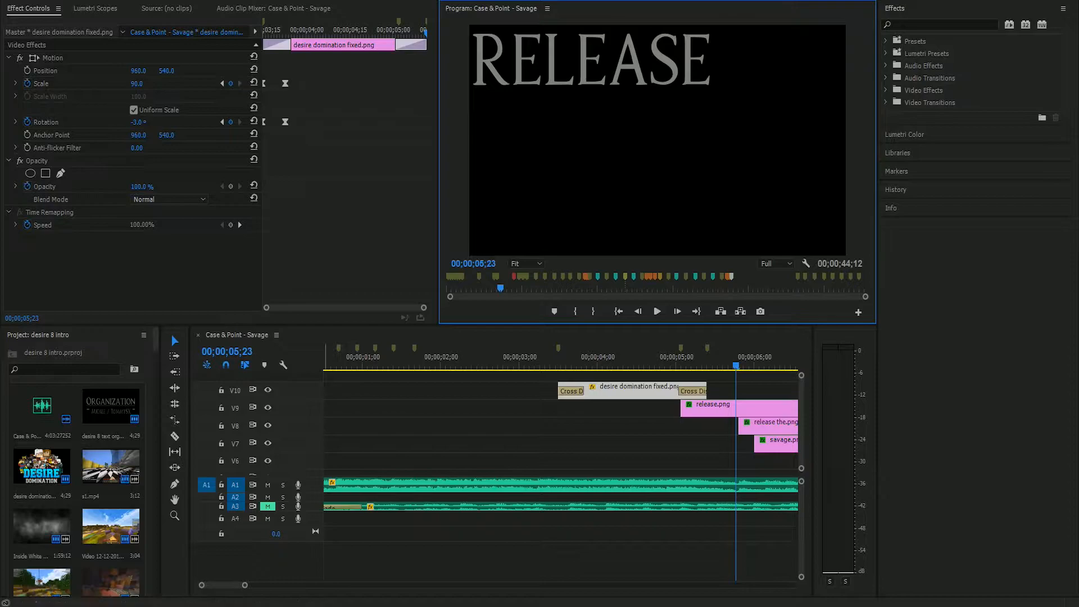
mouse_move(244, 584)
mouse_down()
mouse_move(264, 585)
mouse_move(236, 585)
mouse_move(254, 585)
mouse_up()
drag(558, 365, 600, 366)
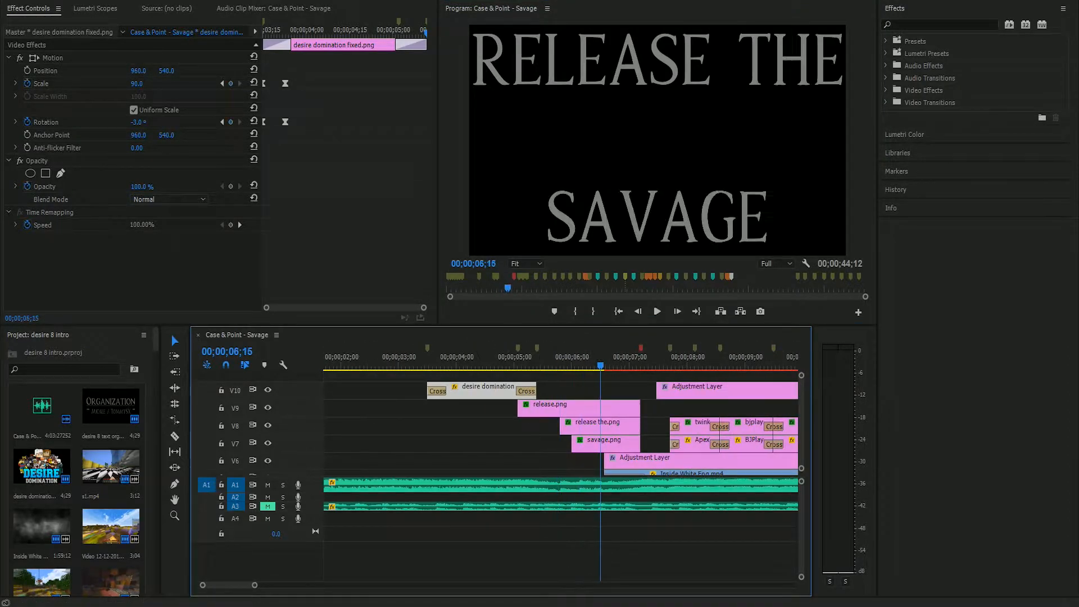
click(579, 409)
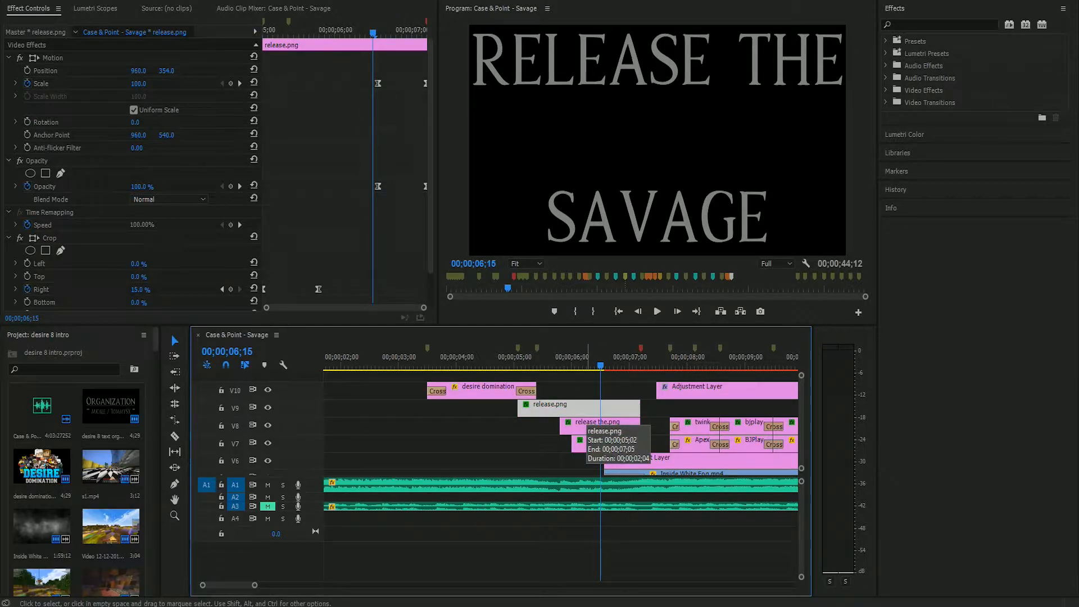
drag(612, 360, 583, 360)
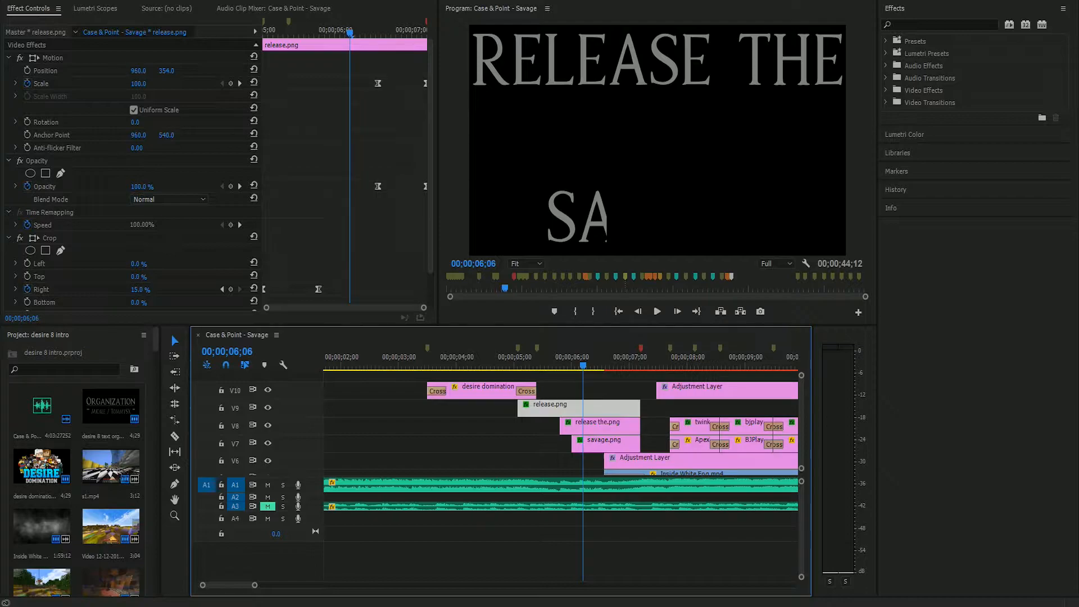
- Scrub the RELEASE THE SAVAGE title from 00;00;05;18 to 00;00;06;18, then replay it from the logo clip to 00;00;06;29
click(547, 360)
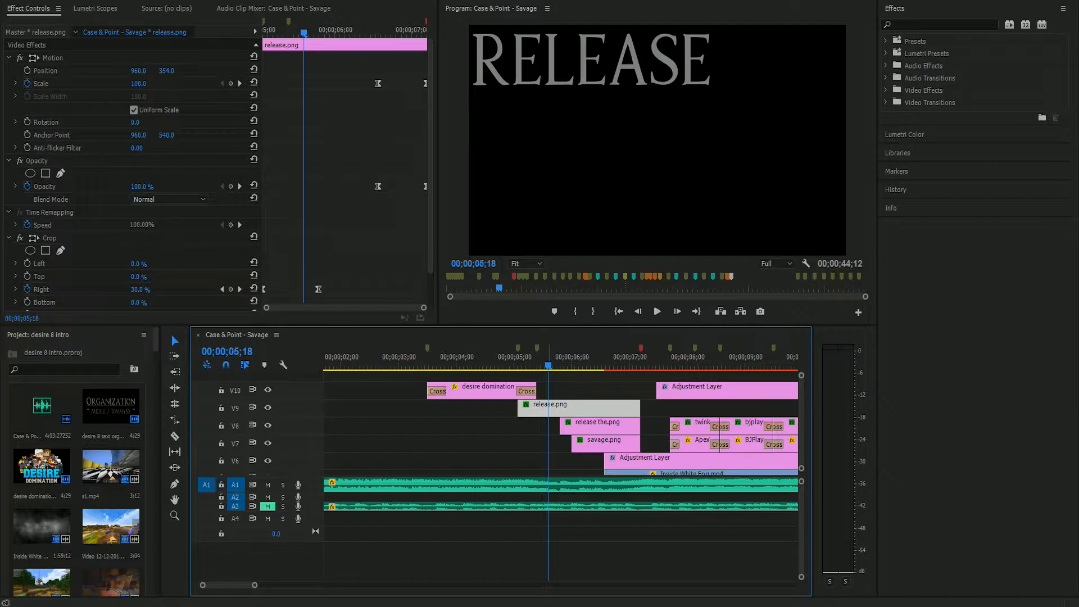
key(space)
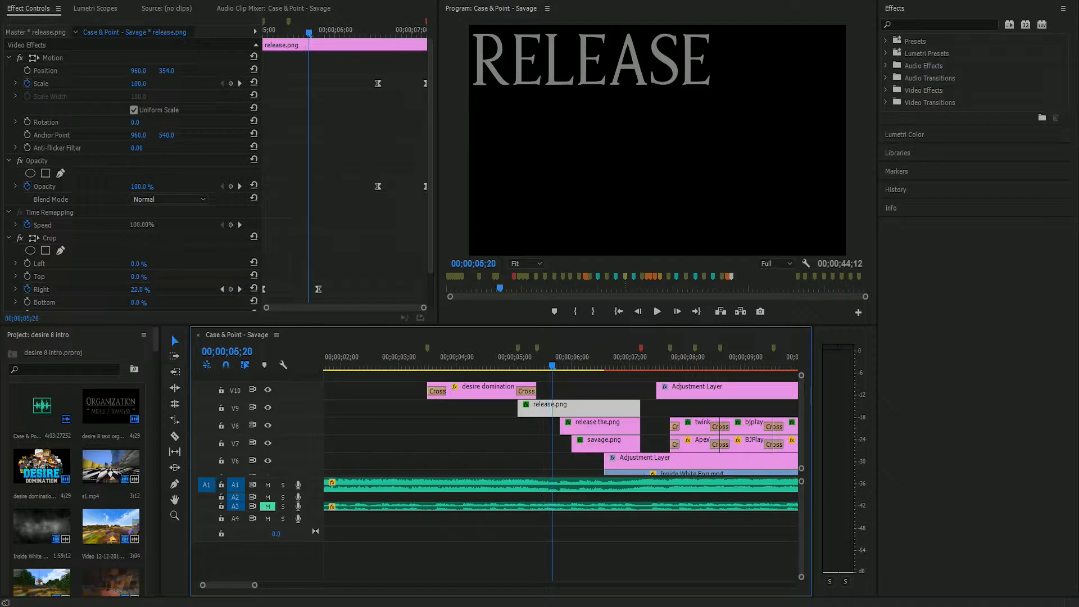
mouse_move(609, 365)
mouse_down()
mouse_move(589, 365)
mouse_move(605, 365)
mouse_up()
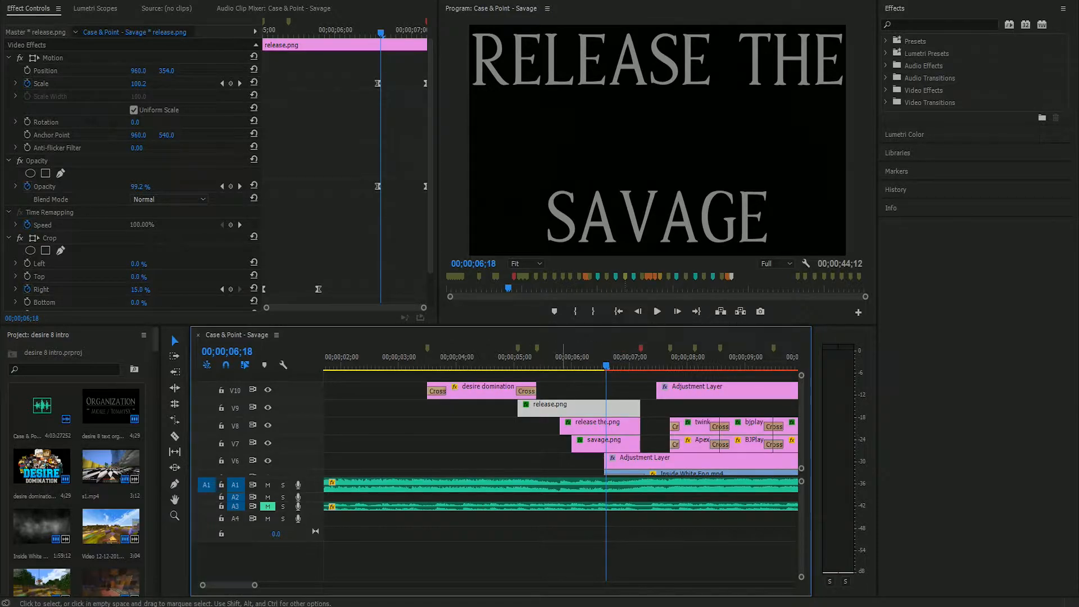
drag(513, 357, 473, 357)
click(656, 311)
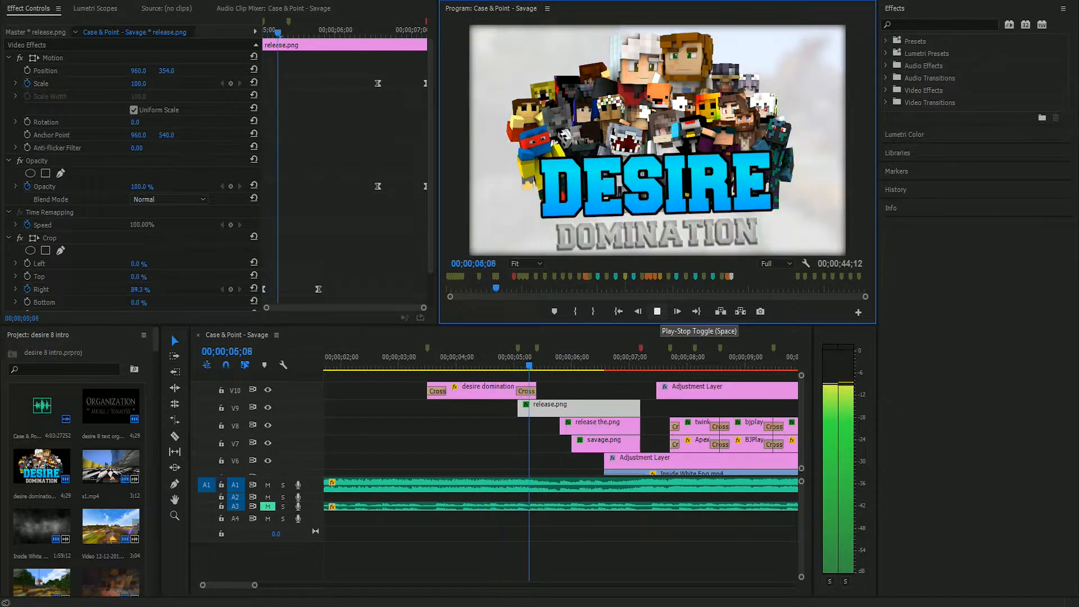
click(657, 311)
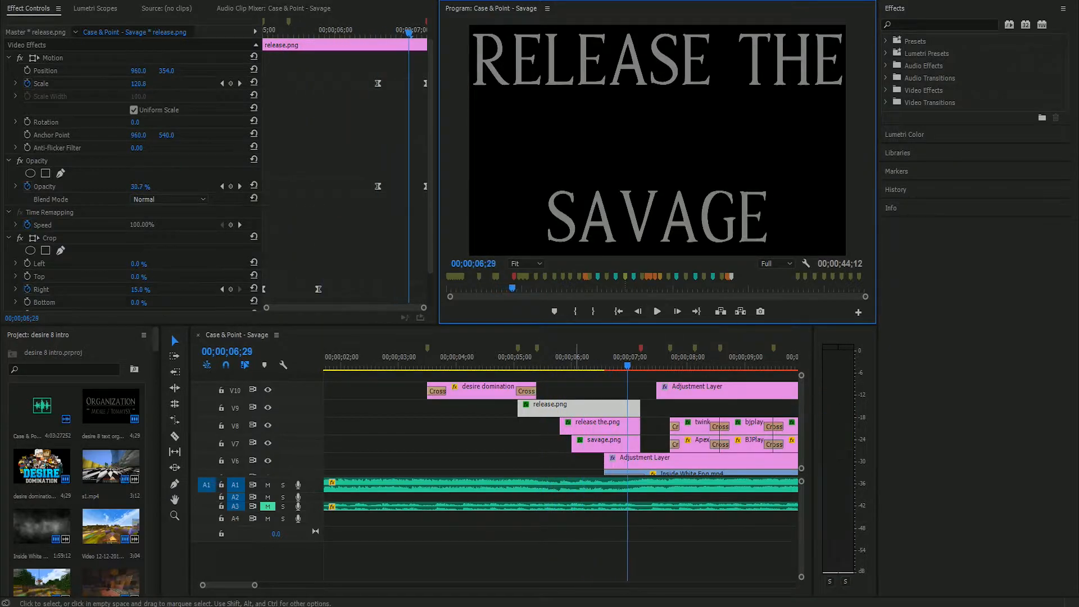
- Scrub the title's letter reveal up to 00;00;06;13, replay it and inspect the SAVAGE line at 00;00;06;04
click(558, 360)
drag(568, 359, 597, 360)
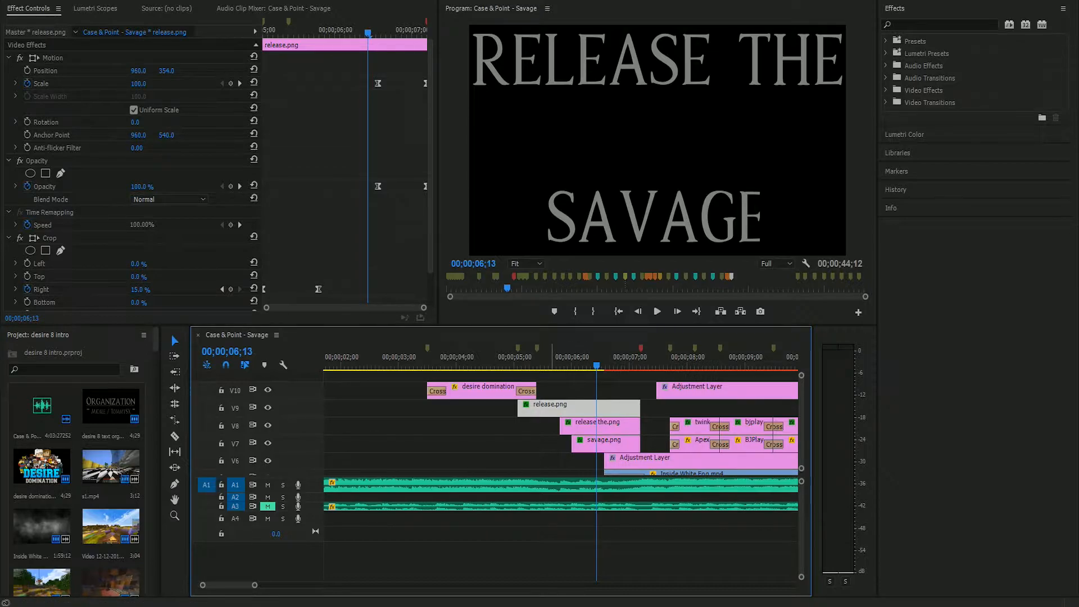
click(657, 311)
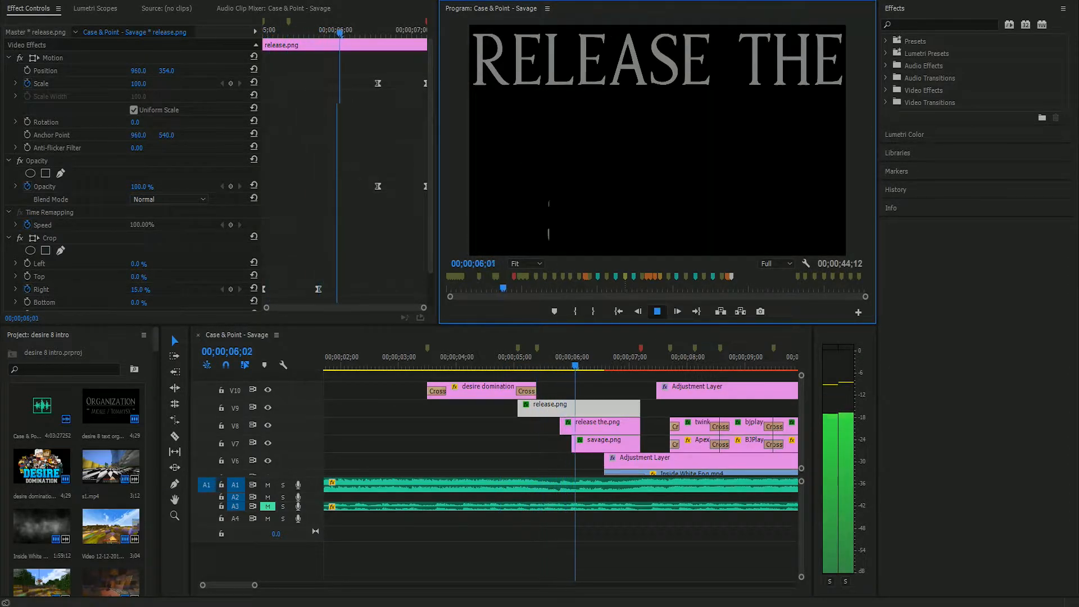
key(space)
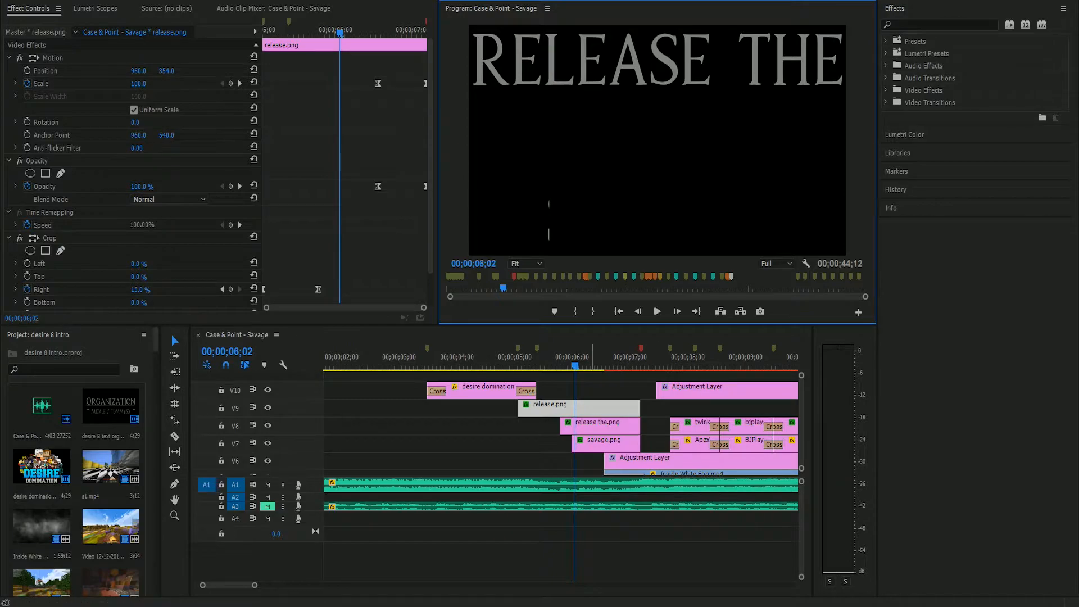
drag(577, 357, 581, 357)
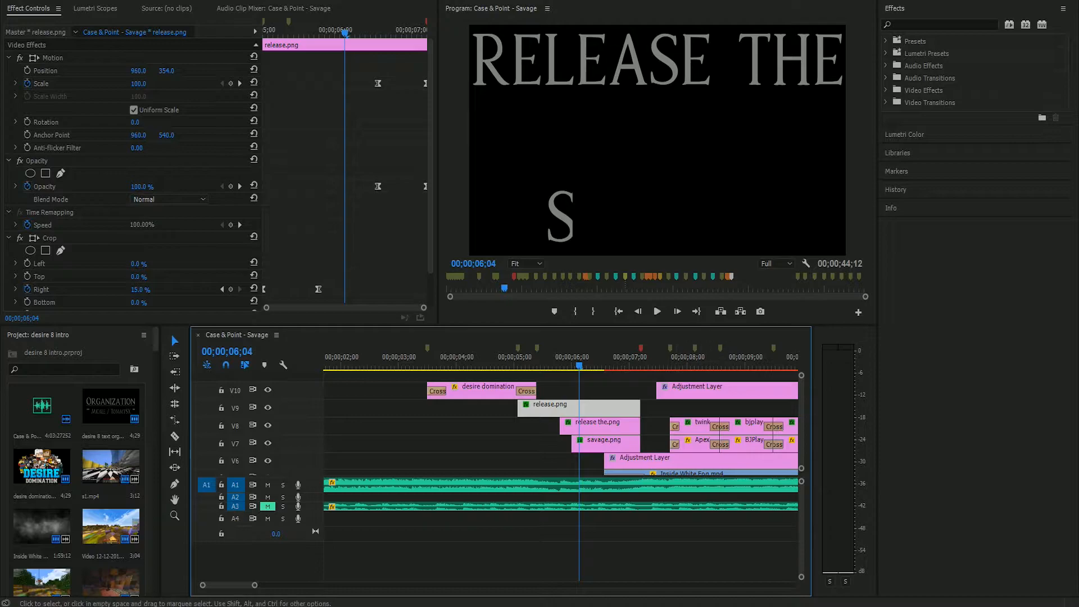
- Review release.png's Crop settings and follow its Right crop, Scale and Opacity keyframes from 00;00;05;20 to 00;00;07;00
mouse_move(253, 584)
mouse_down()
mouse_move(298, 585)
mouse_move(252, 585)
mouse_up()
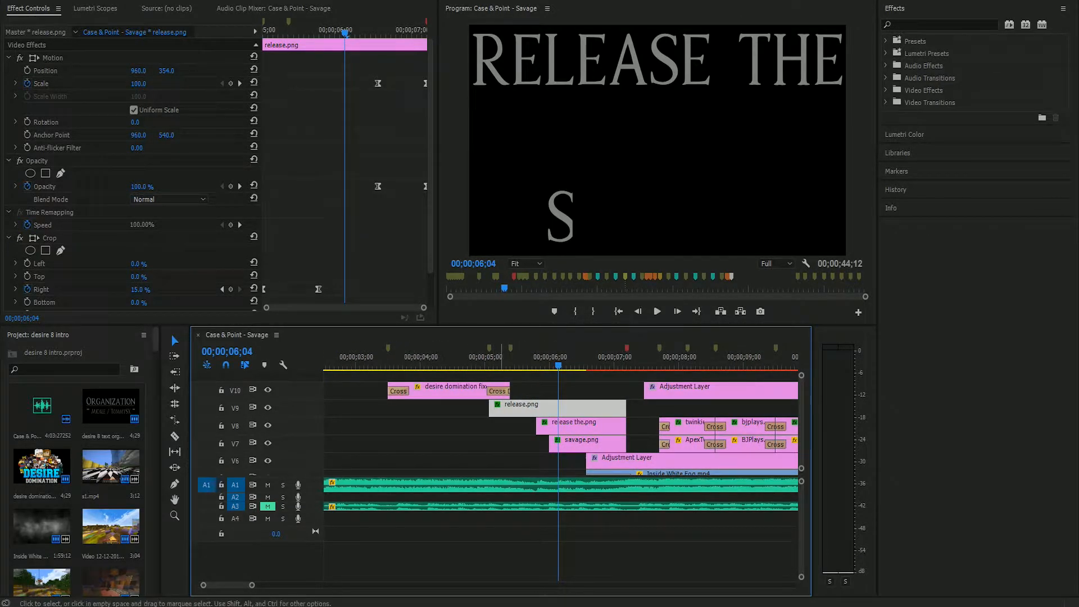
scroll(219, 172, down, 1)
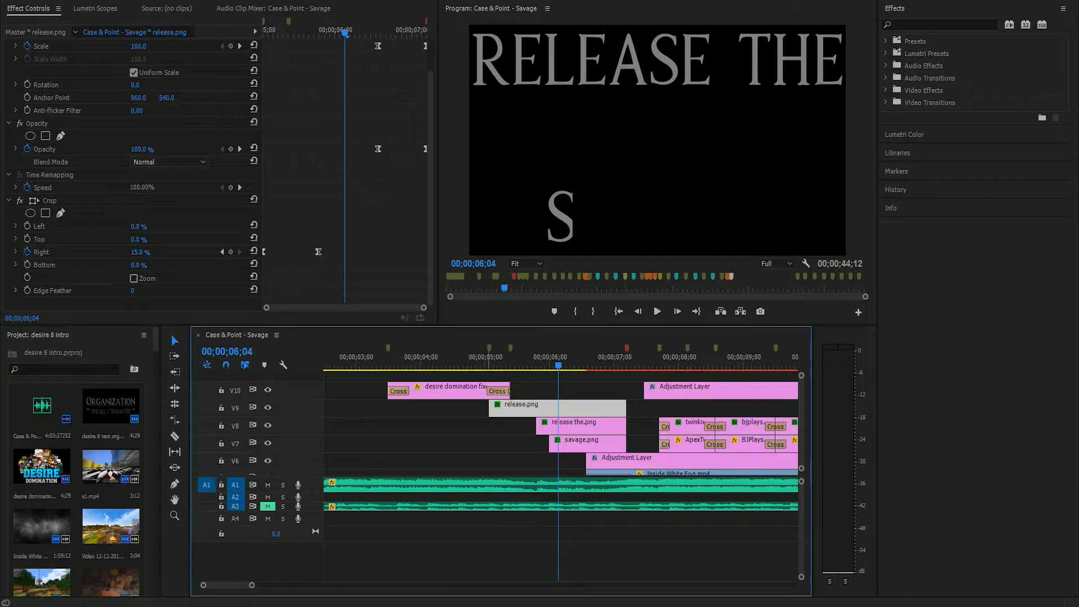
drag(509, 358, 527, 359)
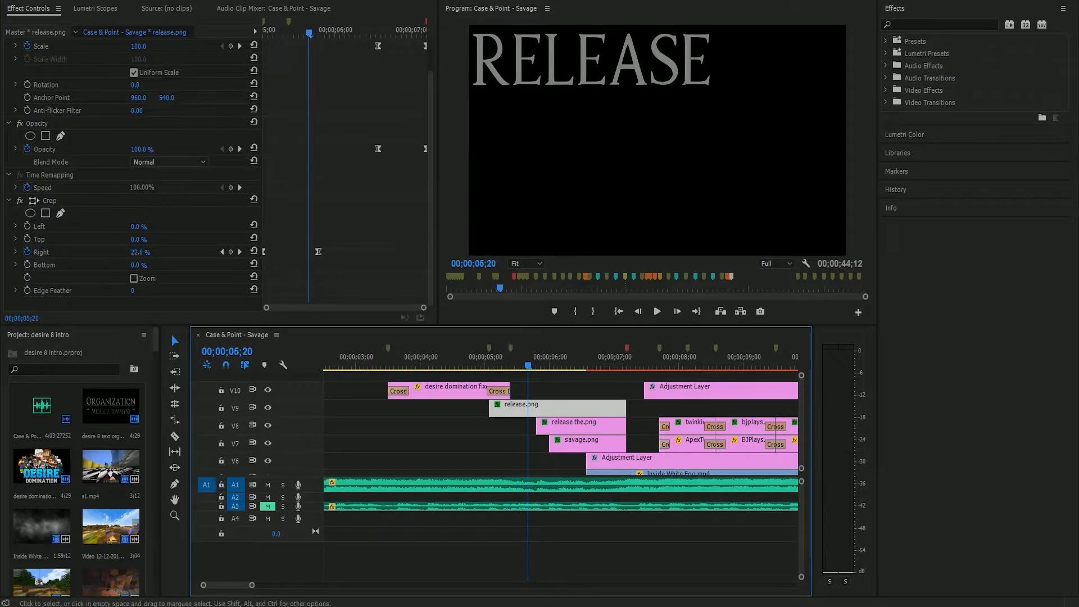
drag(308, 34, 412, 33)
scroll(218, 169, up, 2)
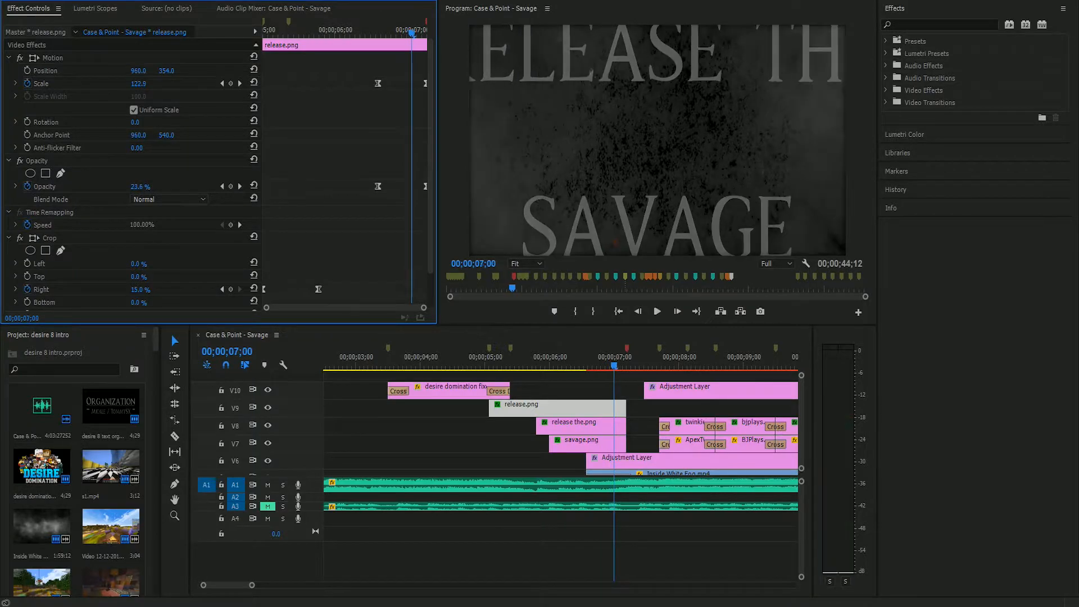
- Select the first grunge background clip on V1, review its masked Brightness & Contrast effect and play the transition from 00;00;06;02
scroll(500, 423, down, 4)
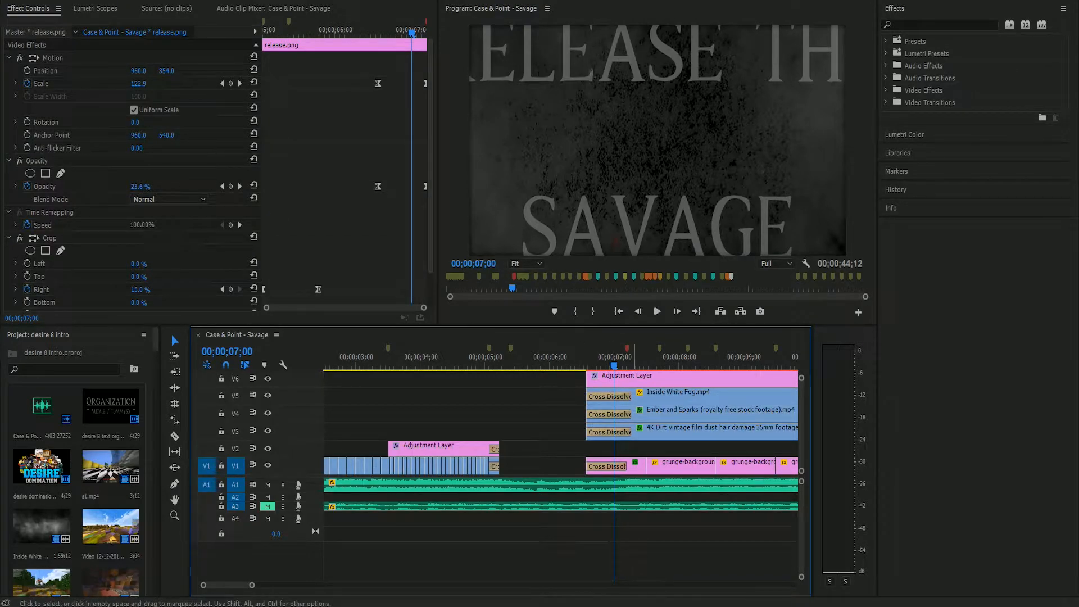
click(635, 469)
scroll(132, 169, down, 3)
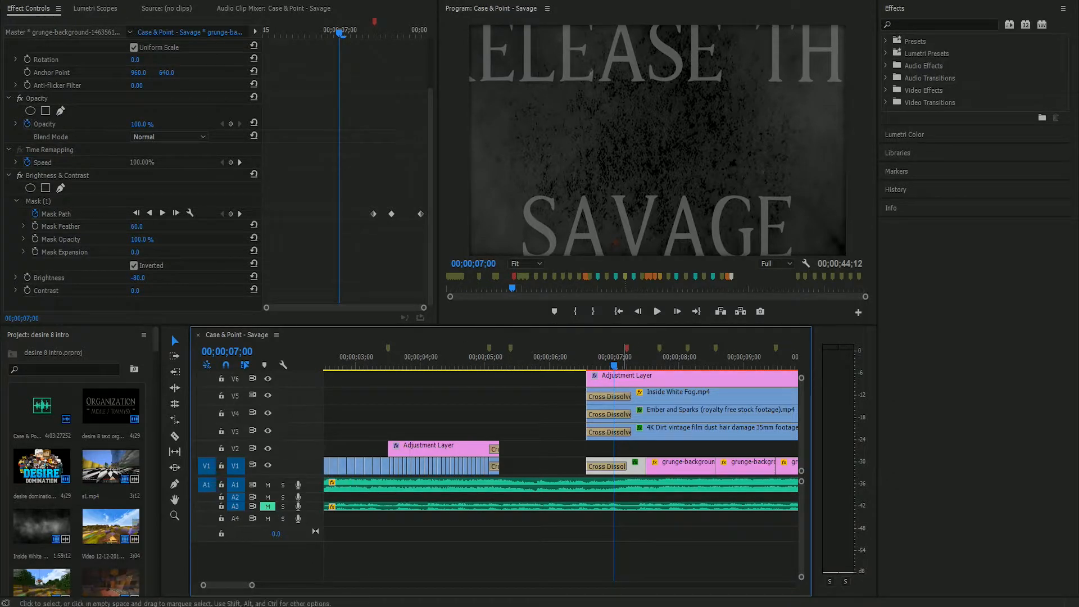
drag(613, 364, 553, 364)
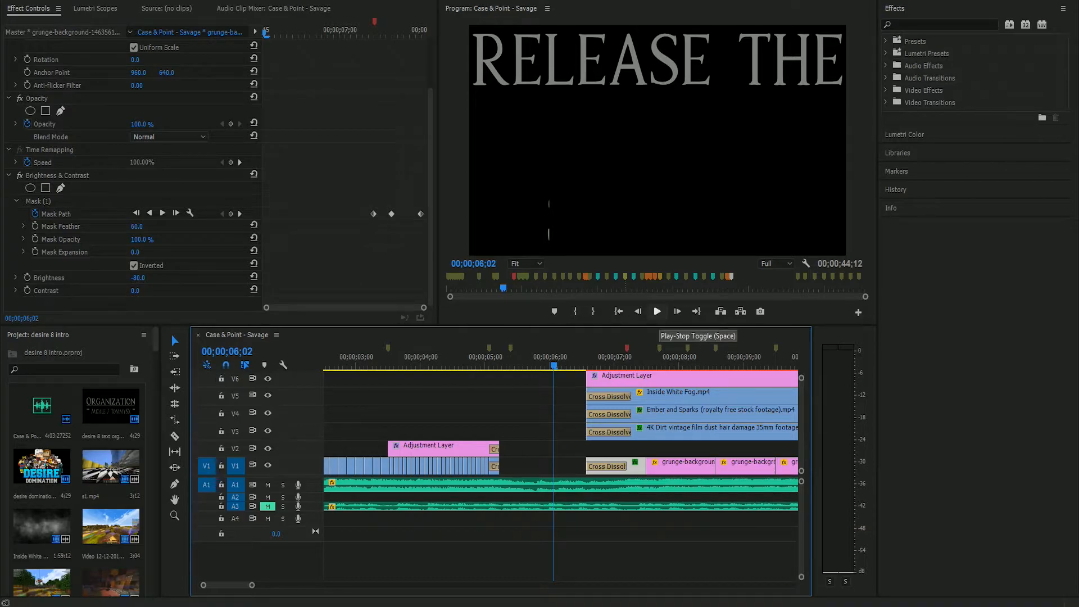
click(657, 311)
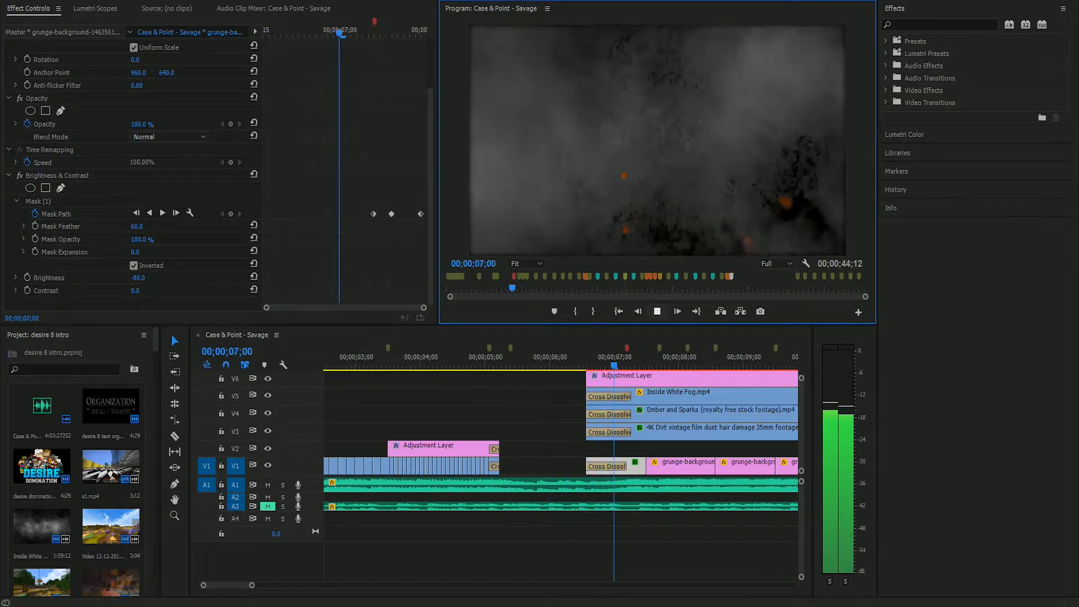
click(657, 311)
- Select Mask (1) of the Brightness & Contrast effect at 00;00;07;09 and examine the ellipse's growth up to 00;00;07;12
click(616, 364)
drag(616, 364, 633, 364)
click(38, 201)
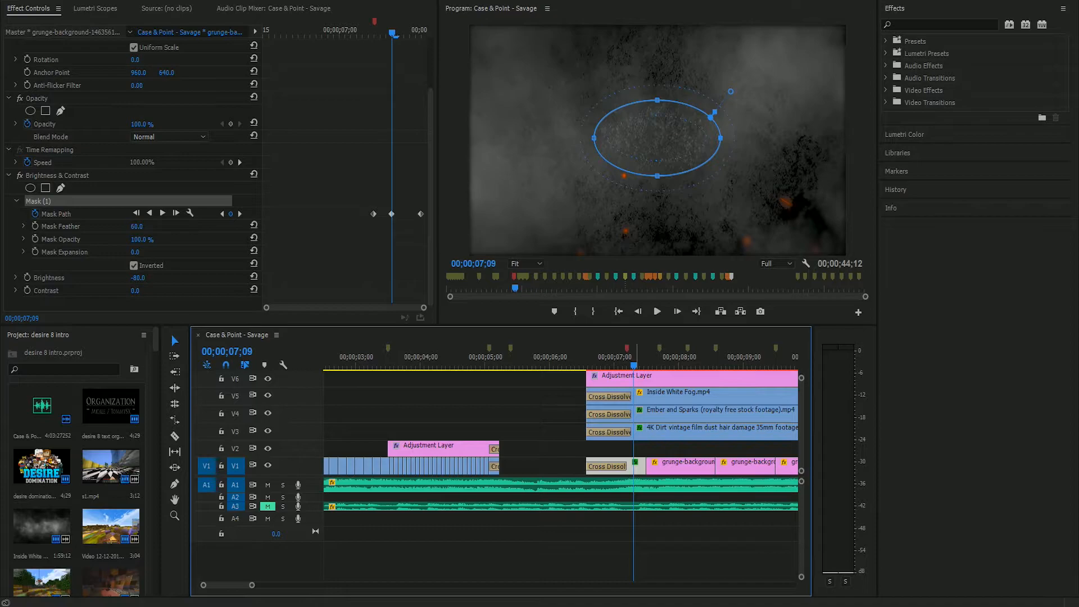
key(space)
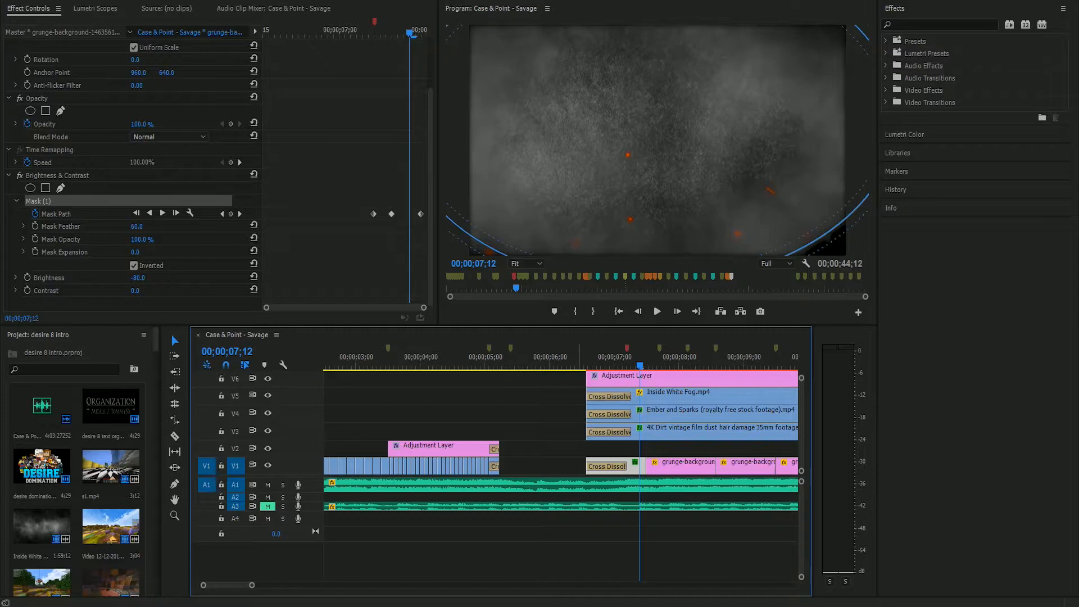
- Play the sequence from the RELEASE THE title through the first member cards to 00;00;12;01
click(536, 358)
key(space)
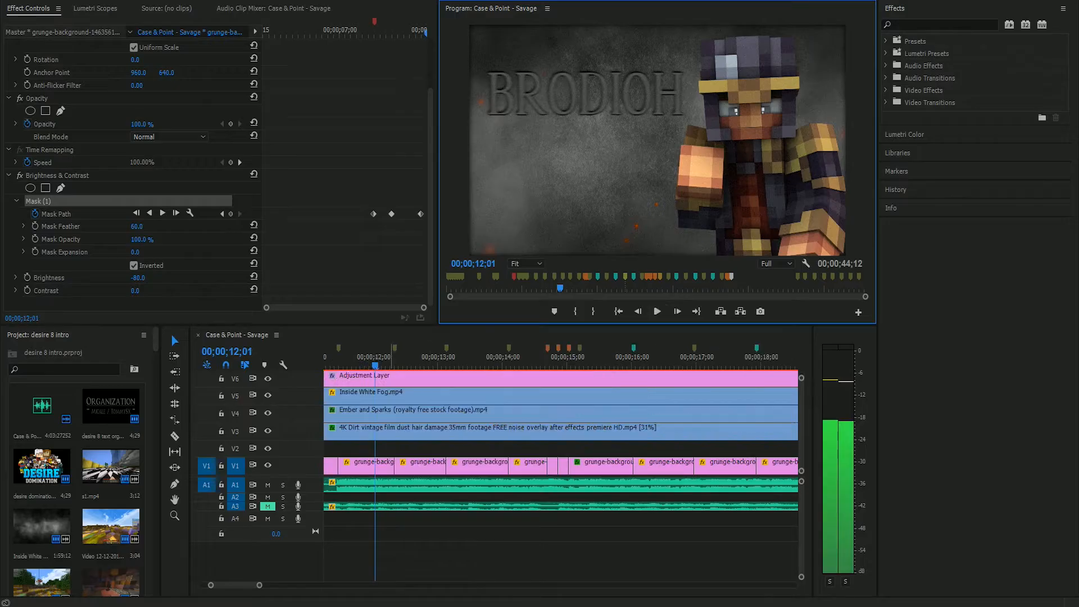
key(space)
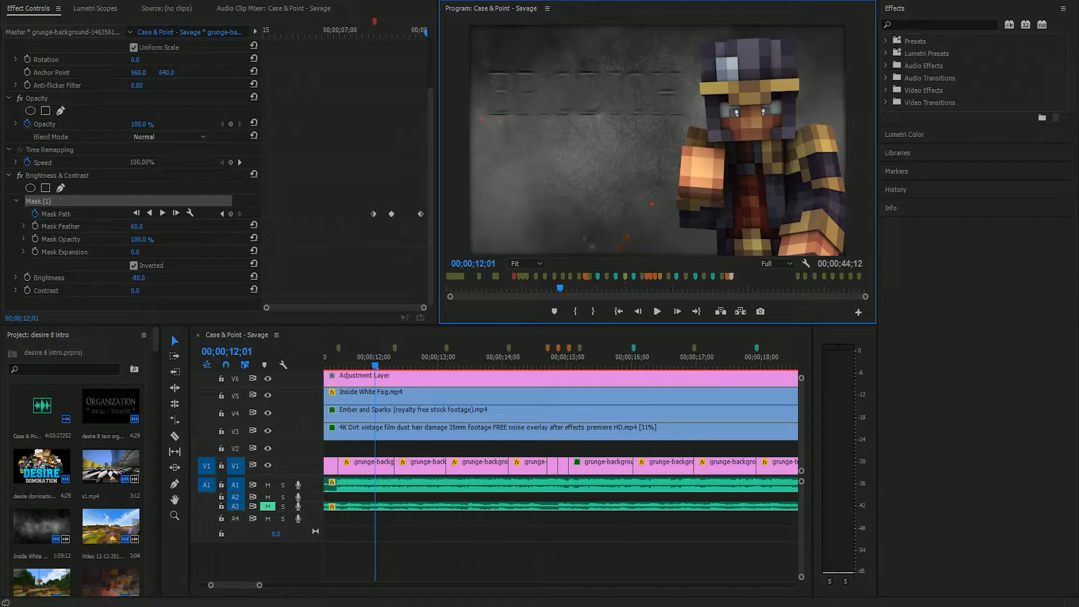
mouse_move(259, 584)
mouse_down()
mouse_move(294, 585)
mouse_move(267, 585)
mouse_up()
- Go back to 00;00;07;00, step frame by frame through the mask expansion to 00;00;07;11 and return to 00;00;07;06
click(340, 33)
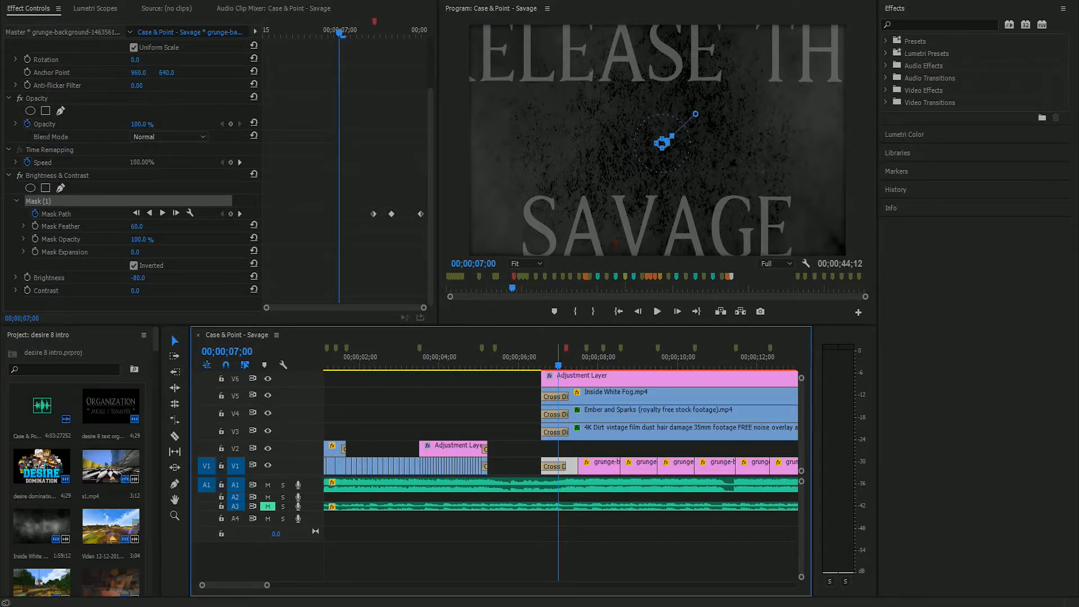
key(Right)
key(Right)
key(Right)
key(Right)
key(Right)
key(Right)
key(Right)
key(Right)
key(Right)
key(Right)
key(Right)
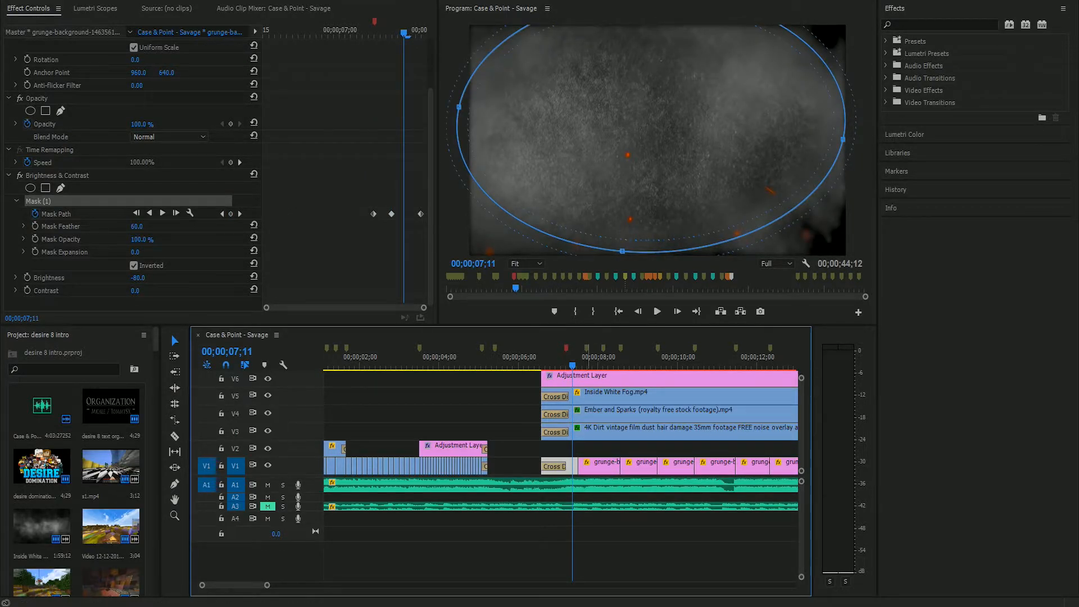
key(shift+Left)
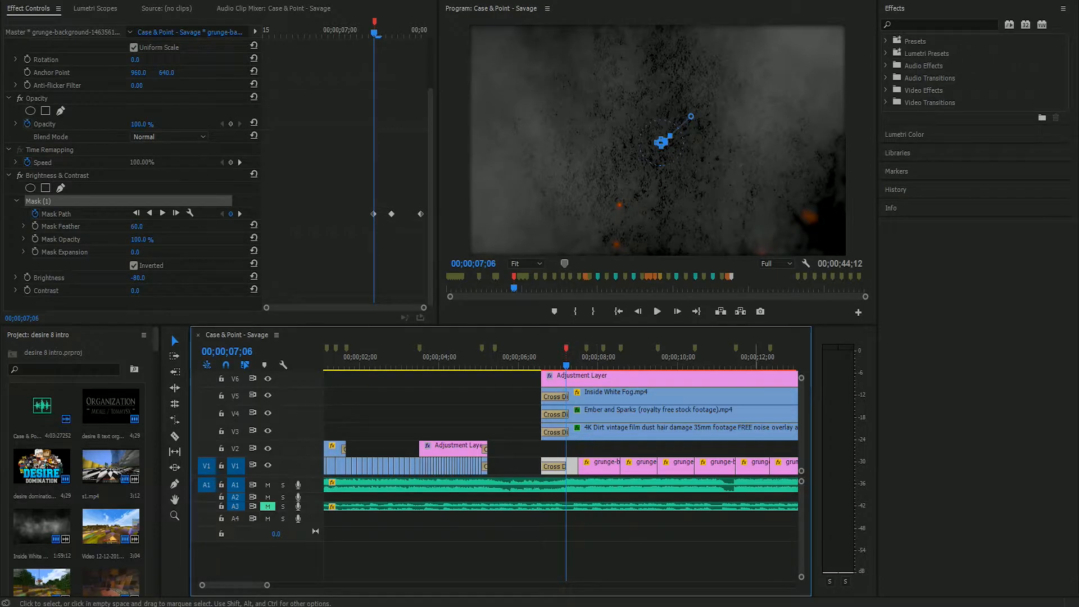
- Select Inside White Fog.mp4 on V5, check its Scale animation up to 00;00;07;08 and hide the V5 and V4 track outputs
click(624, 397)
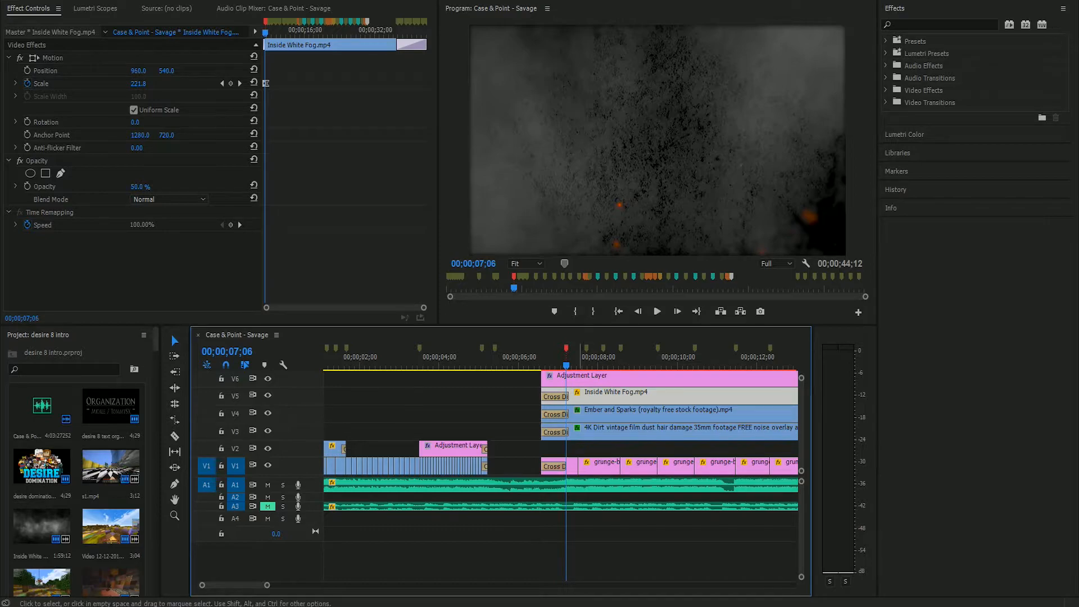
drag(566, 364, 568, 364)
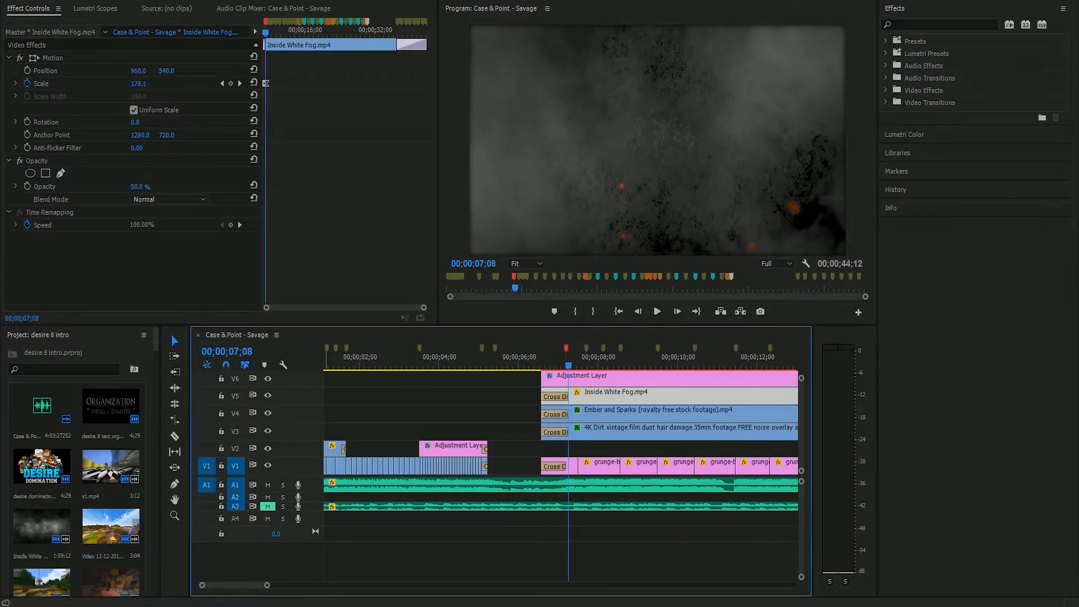
click(268, 396)
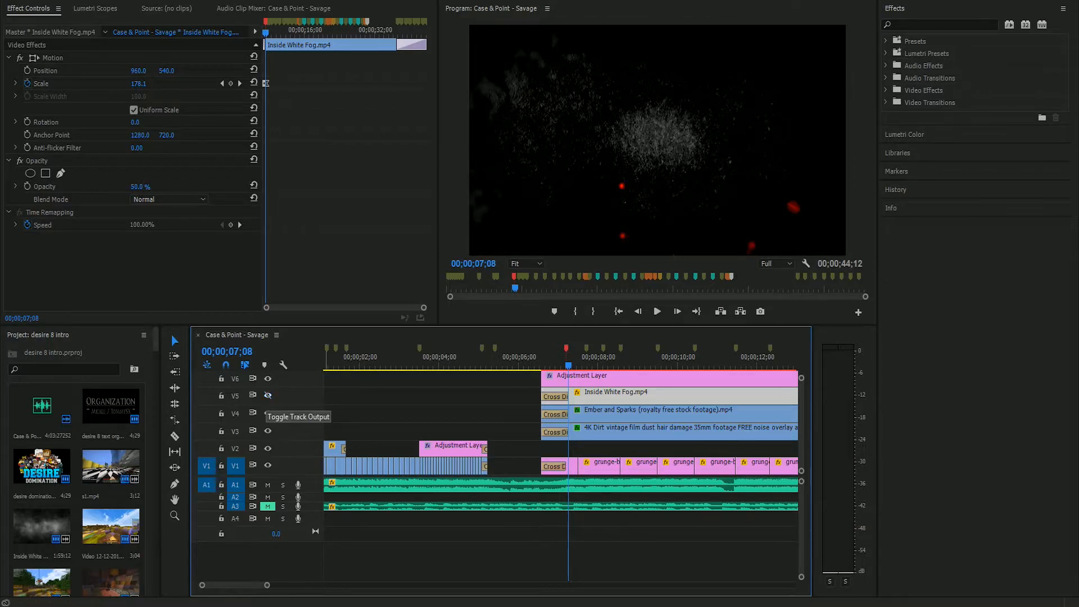
click(268, 413)
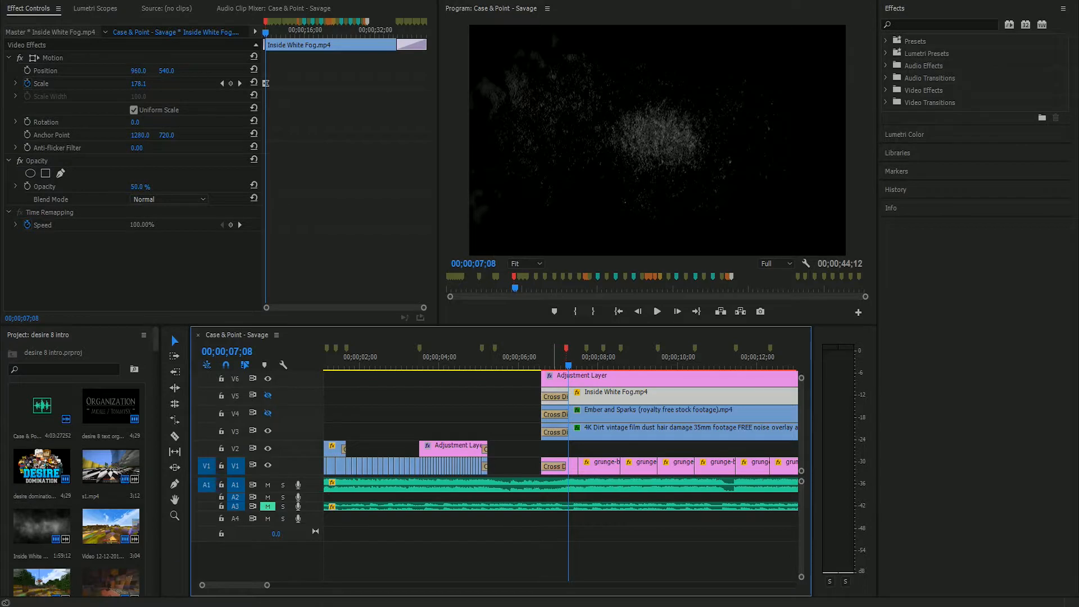
click(268, 395)
click(268, 395)
- Step forward from 00;00;07;08 to 00;00;08;15 to examine the background reveal and first member card without the fog and embers
key(space)
key(space)
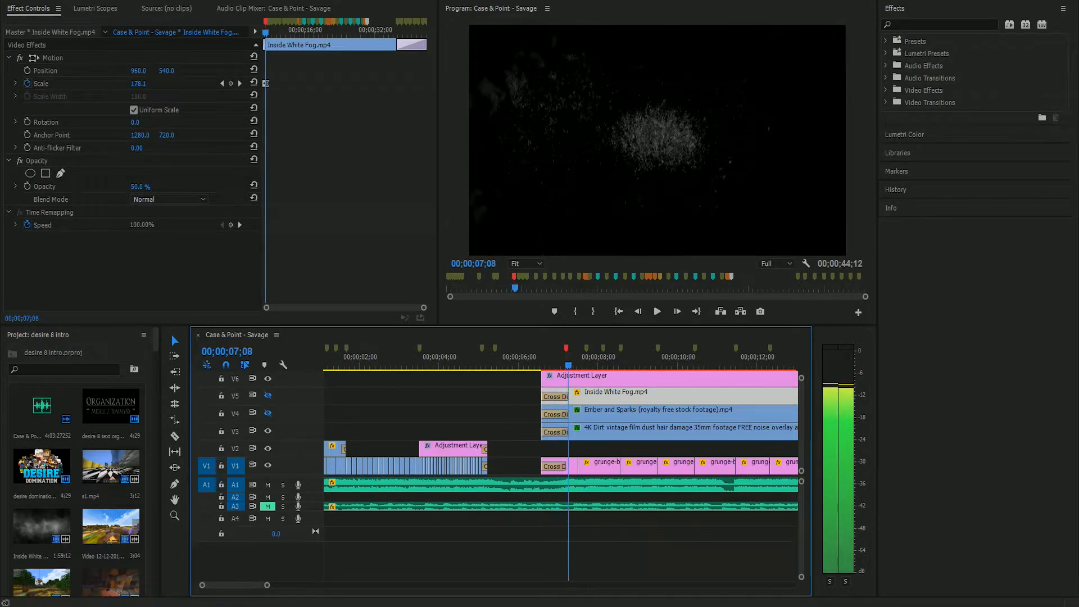
key(Right)
key(Right)
key(Right)
key(Right)
key(Right)
key(Right)
key(Right)
key(Right)
key(Right)
key(Right)
key(Right)
key(Right)
key(Right)
key(Right)
key(Right)
key(Right)
key(Right)
key(Right)
key(Right)
key(Right)
key(Right)
key(Right)
key(Right)
key(Right)
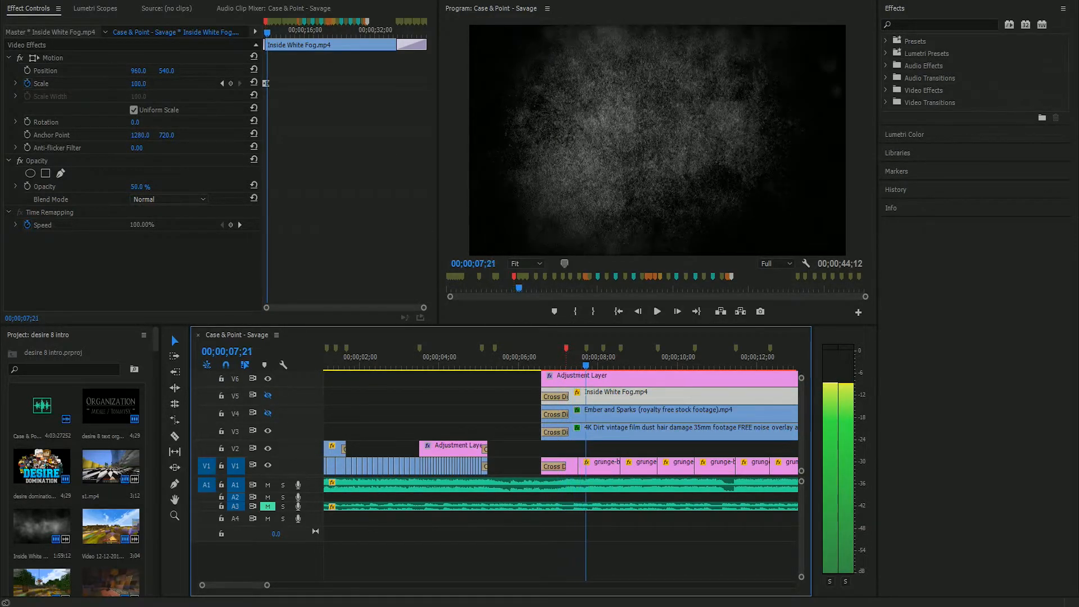
key(Right)
key(Right)
key(Right)
key(Right)
key(Right)
key(Right)
key(Right)
key(Right)
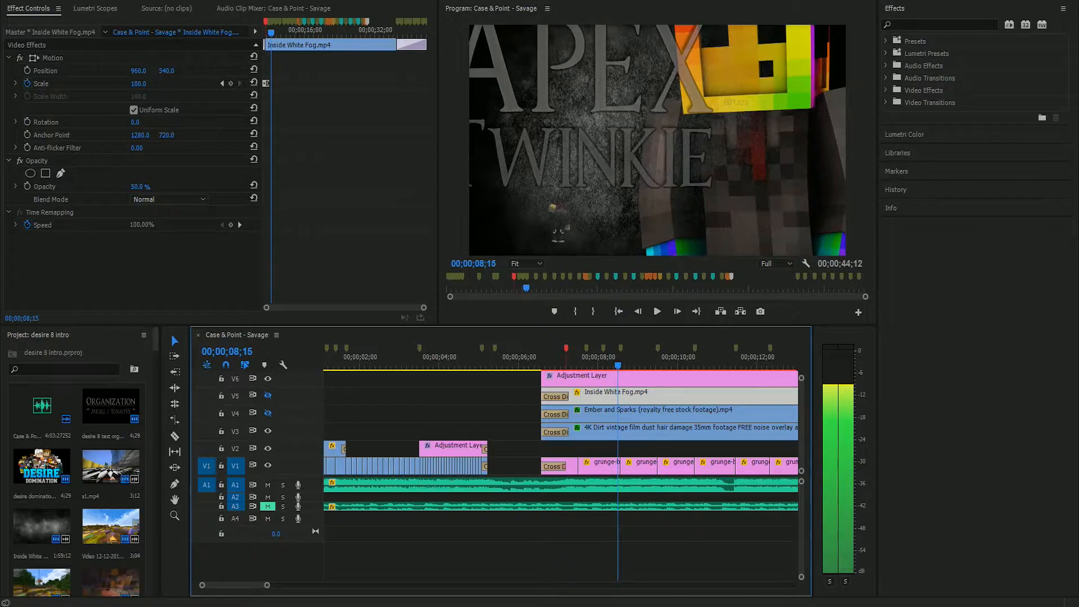
- Return to 00;00;07;04, replay the background reveal, and step frame by frame between 00;00;07;08 and 00;00;07;11
mouse_move(616, 365)
mouse_down()
mouse_move(573, 366)
mouse_move(599, 365)
mouse_up()
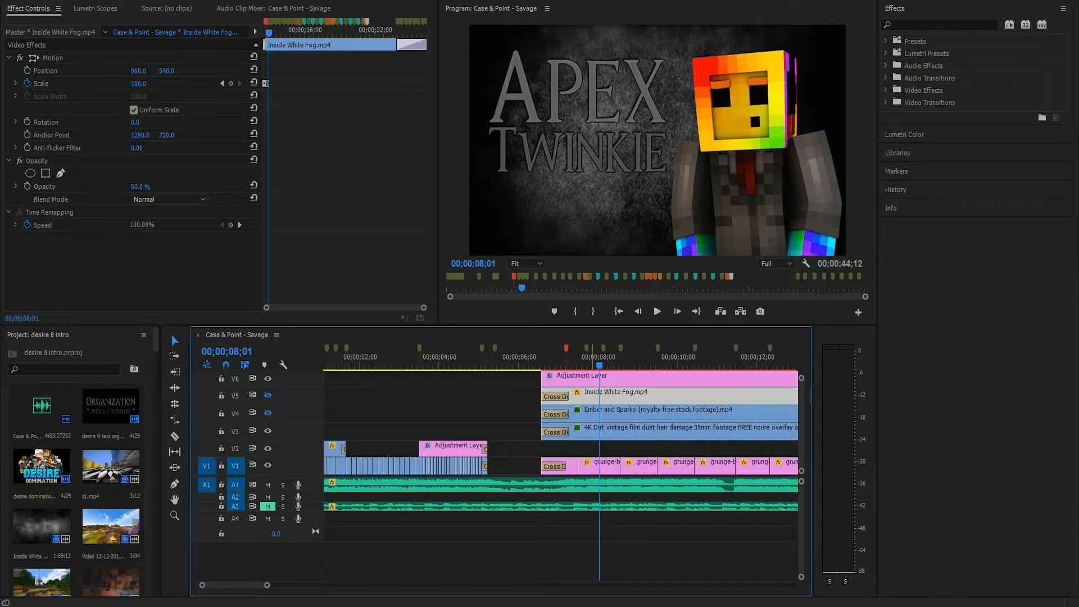
click(563, 361)
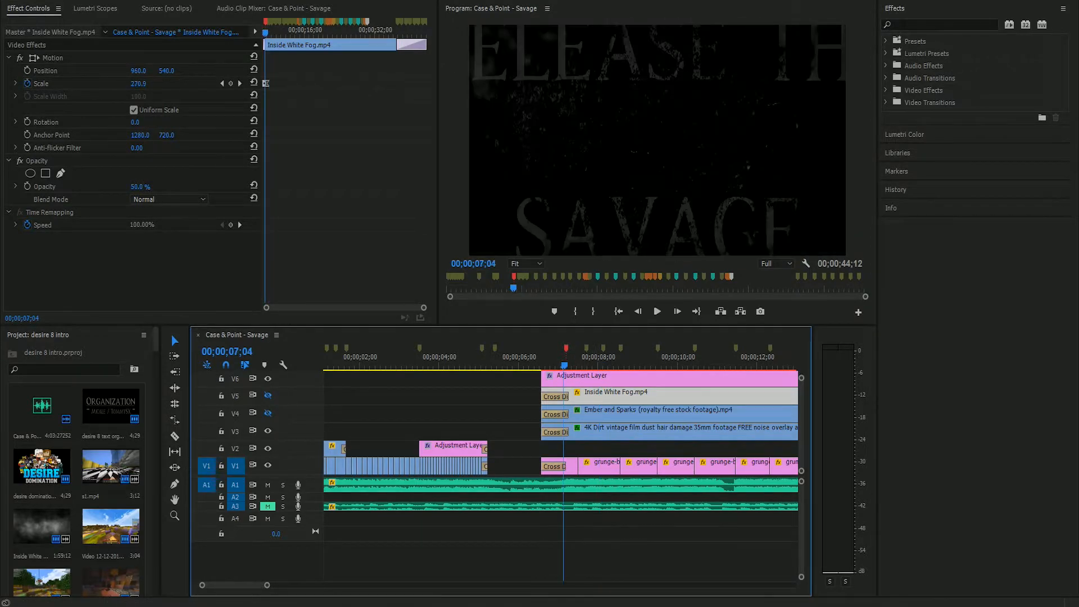
key(space)
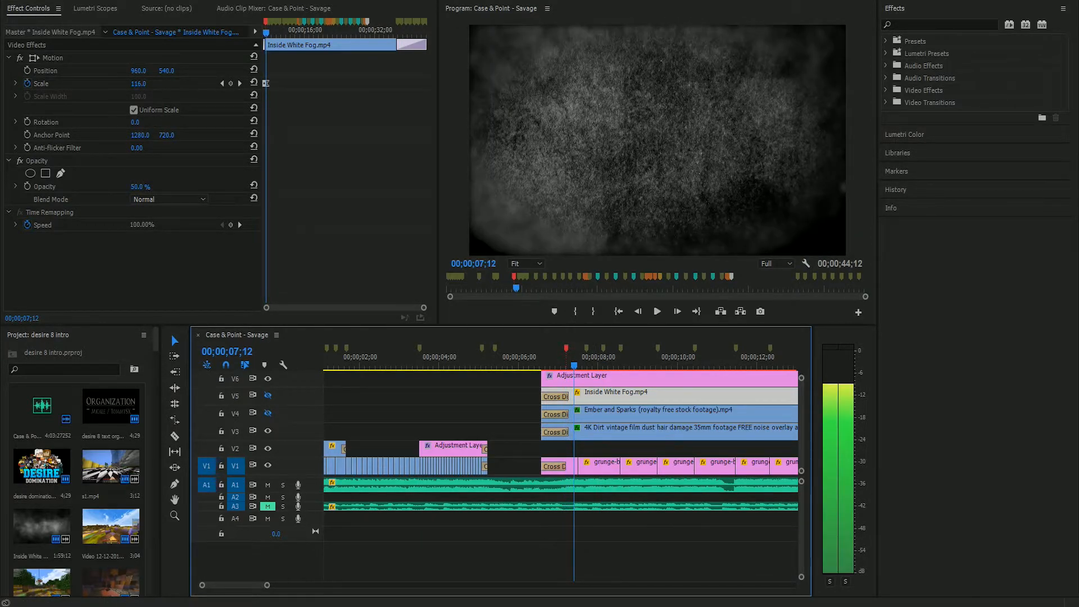
key(Left)
key(Left)
key(Left)
key(Left)
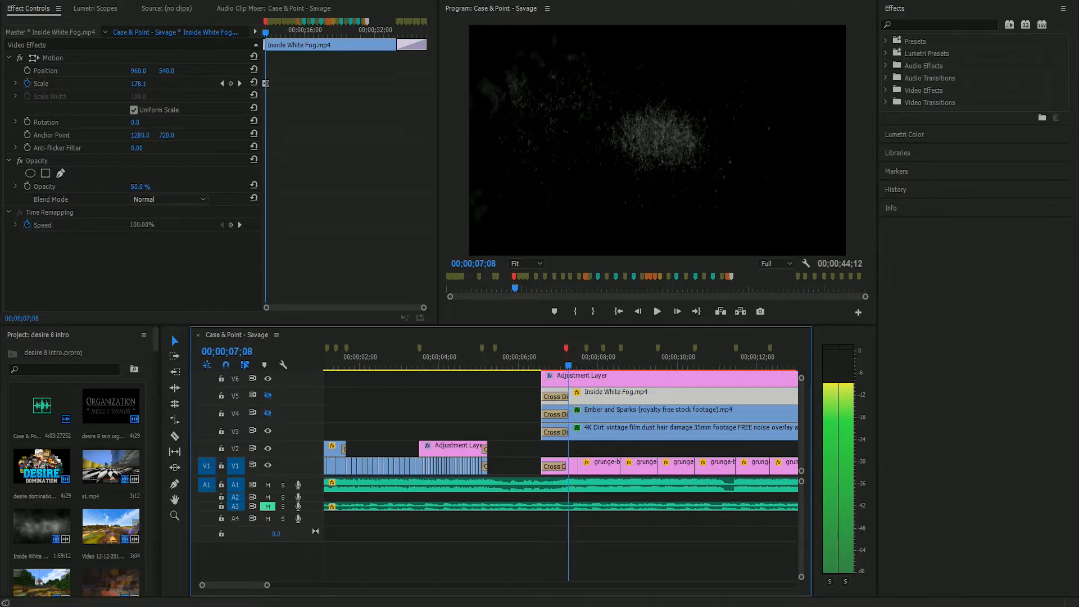
key(Right)
key(Right)
key(Right)
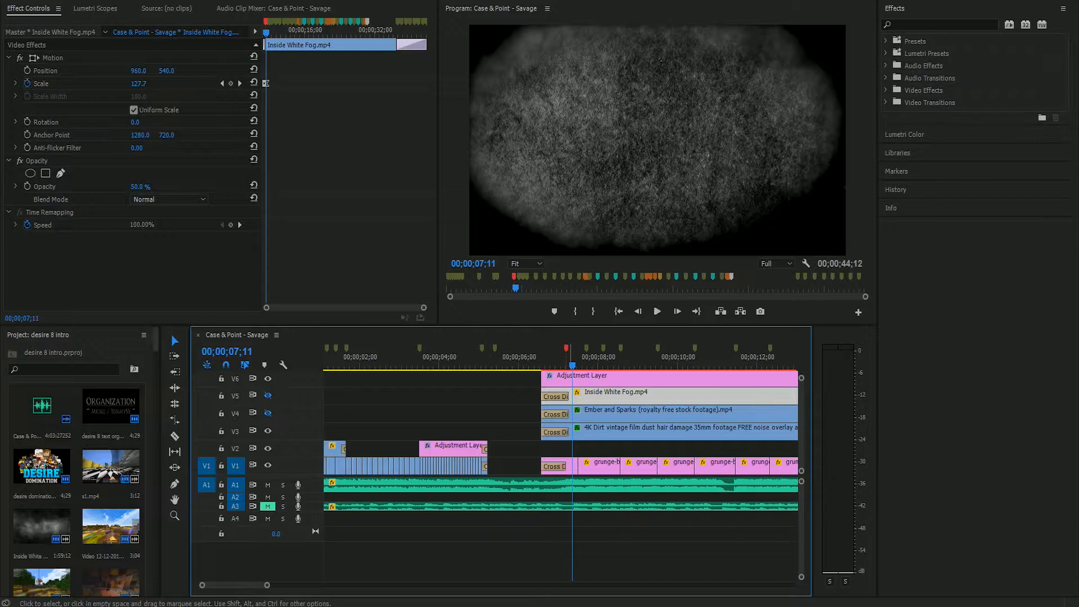
- Play on from 00;00;07;18 and step back to 00;00;07;17 to examine the settled grunge background
drag(575, 359, 581, 360)
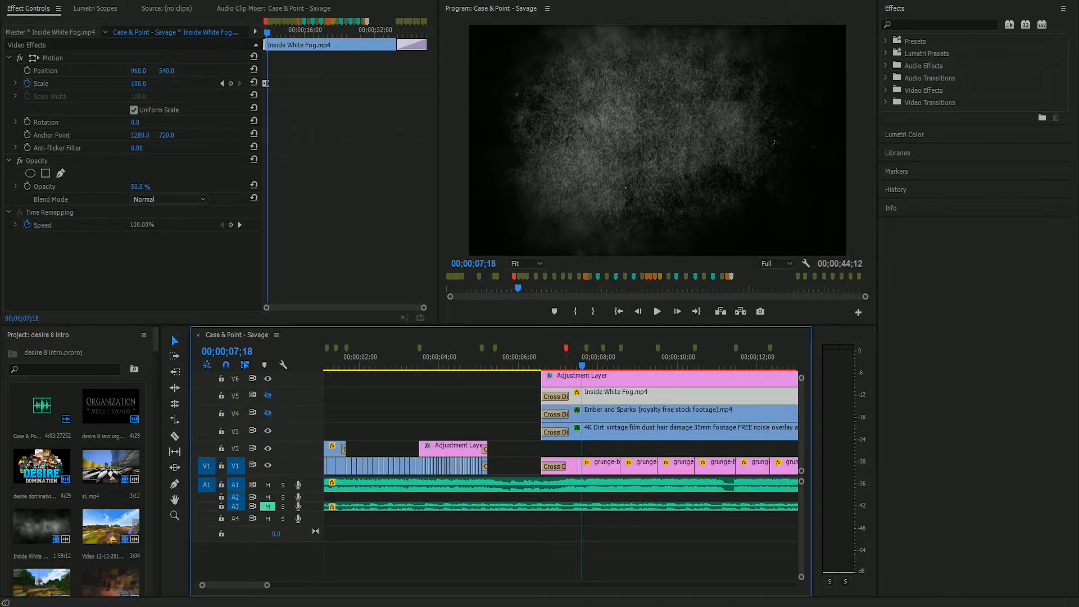
key(space)
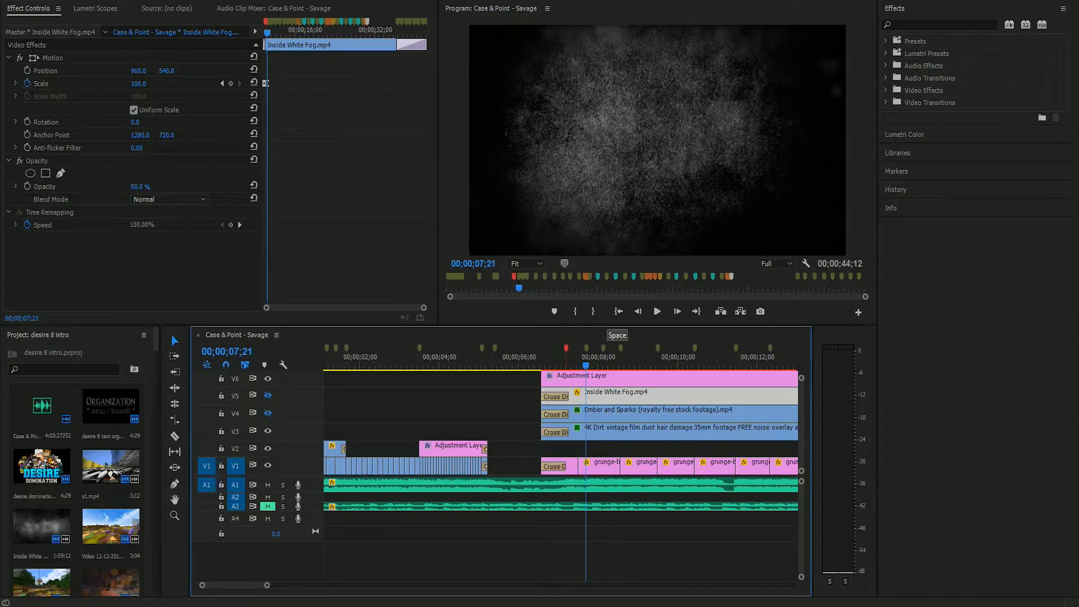
key(Left)
key(Left)
key(Left)
key(Left)
key(Left)
key(Left)
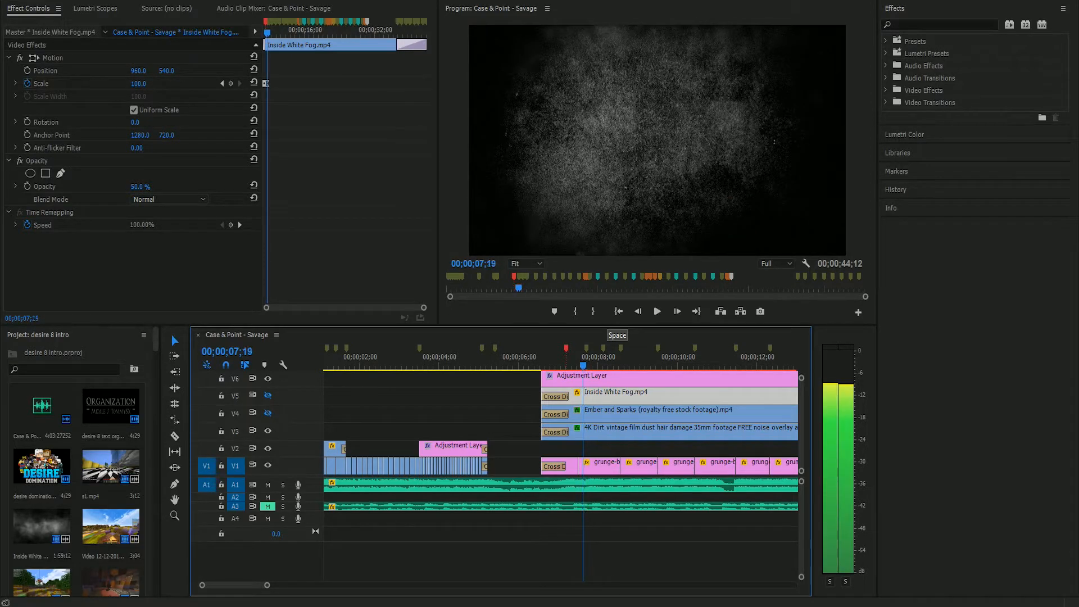
- Select the 4K Dirt vintage film dust clip on V3 and check its Color Key settings and Speed/Duration
click(641, 431)
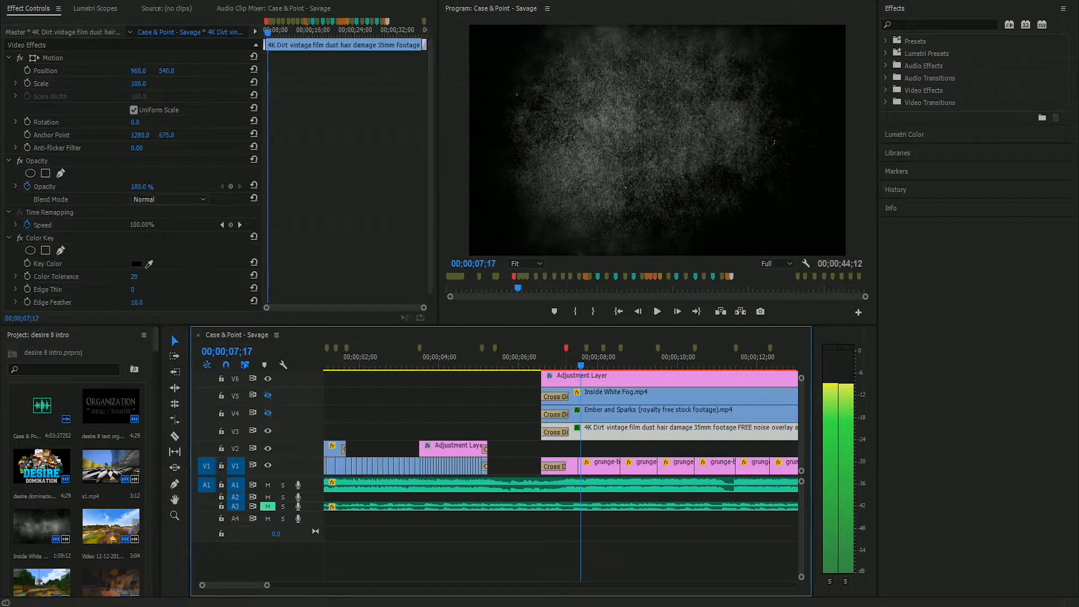
scroll(135, 174, down, 1)
right_click(630, 431)
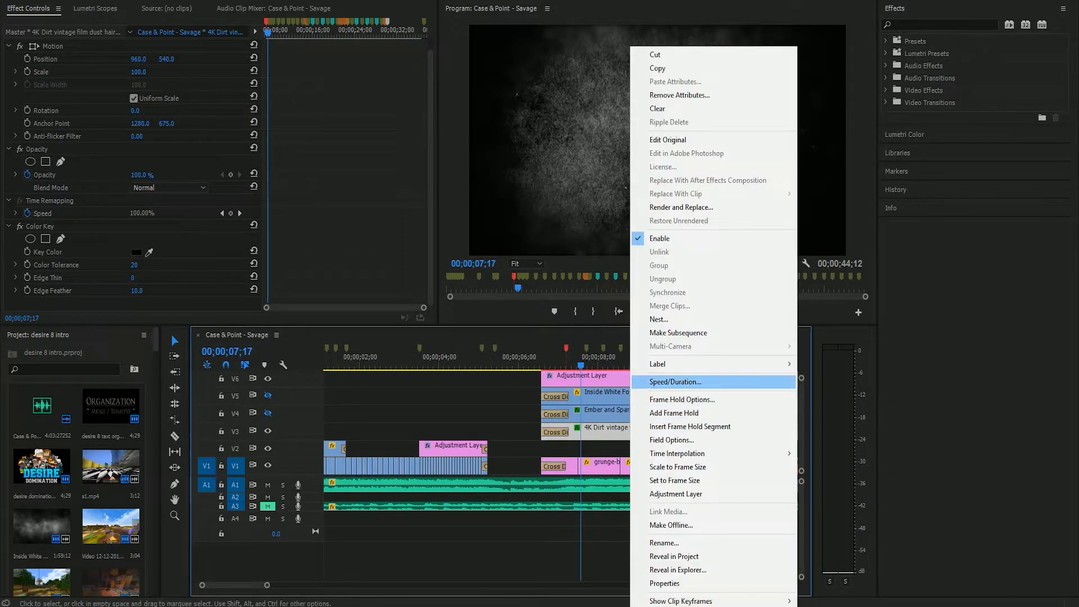
click(651, 377)
key(Return)
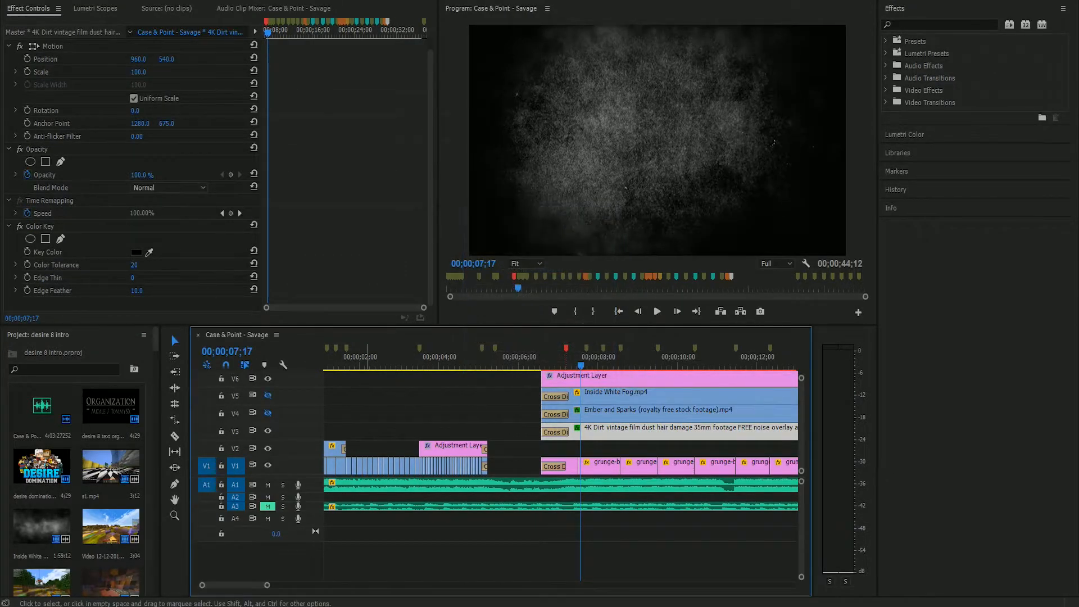
- Compare the frame with and without the dust overlay and leave the V3 track output hidden
scroll(580, 450, down, 2)
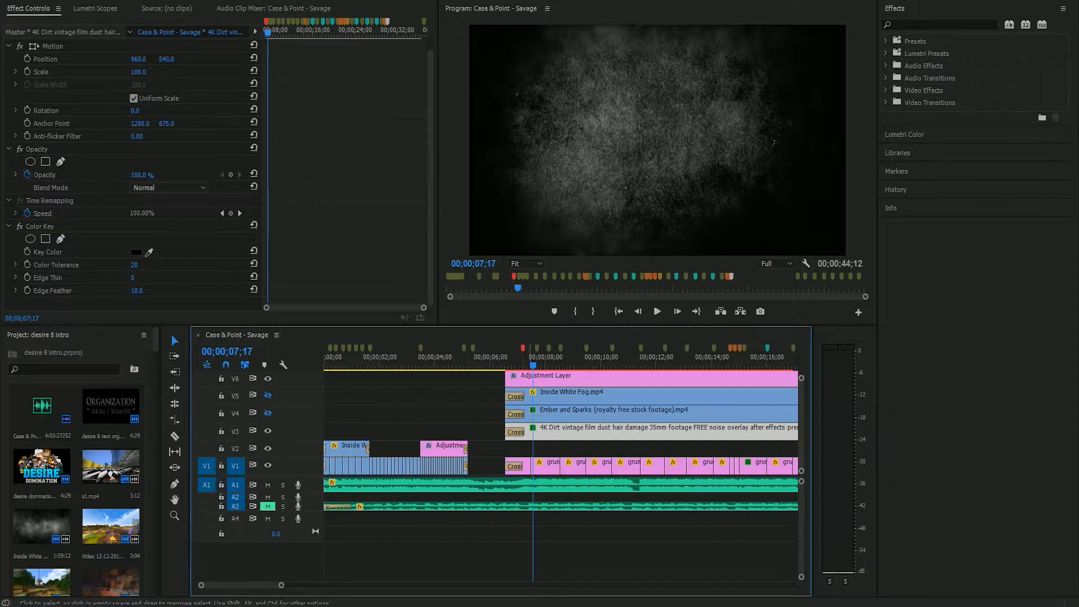
click(268, 431)
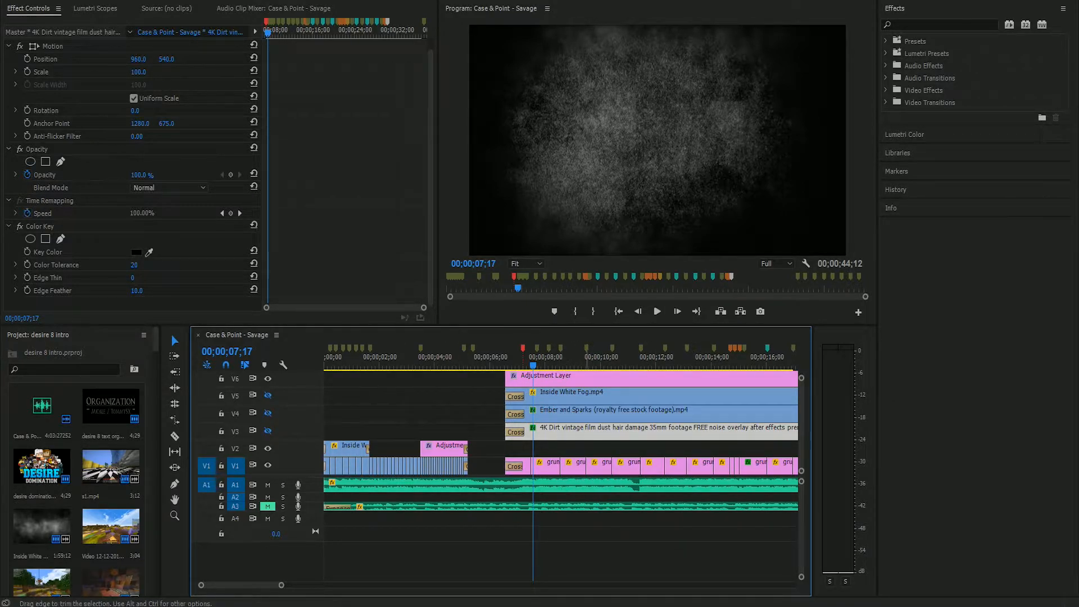
click(574, 519)
click(268, 430)
click(268, 396)
click(267, 396)
click(267, 431)
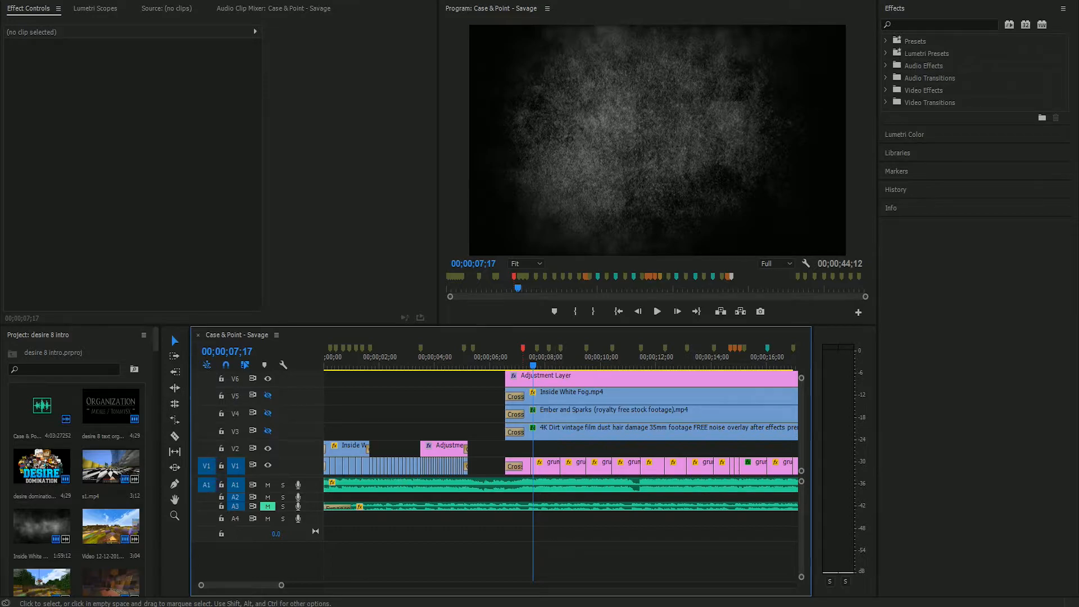
- Select the second grunge background clip on V1 and step between 00;00;07;08 and 00;00;07;15 to examine the background reveal without overlays
mouse_move(511, 358)
mouse_down()
mouse_move(580, 357)
mouse_move(527, 358)
mouse_up()
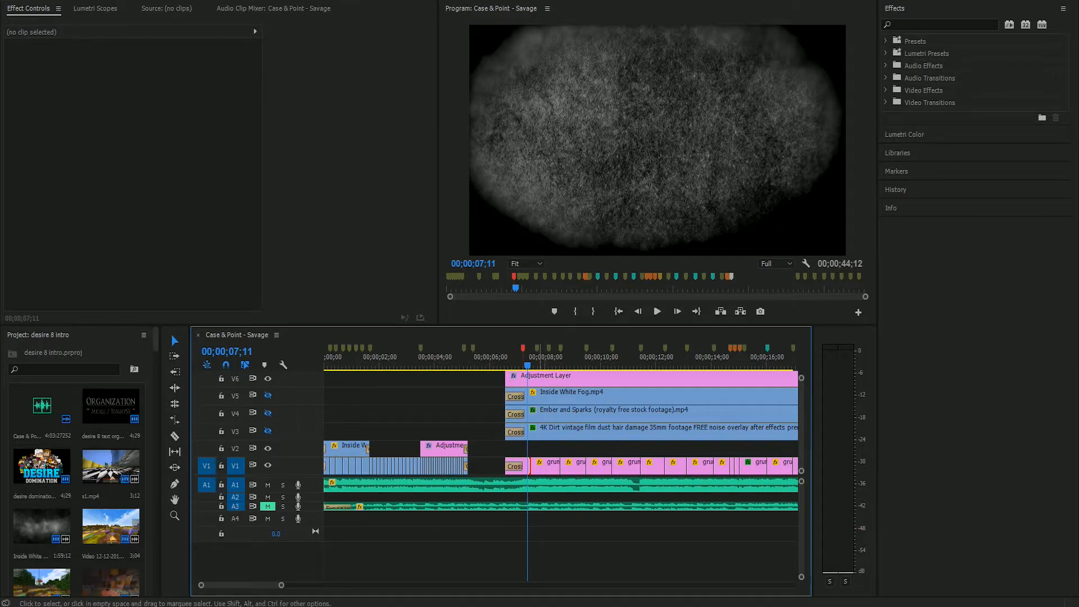
click(542, 467)
key(Right)
key(Right)
key(Right)
key(Right)
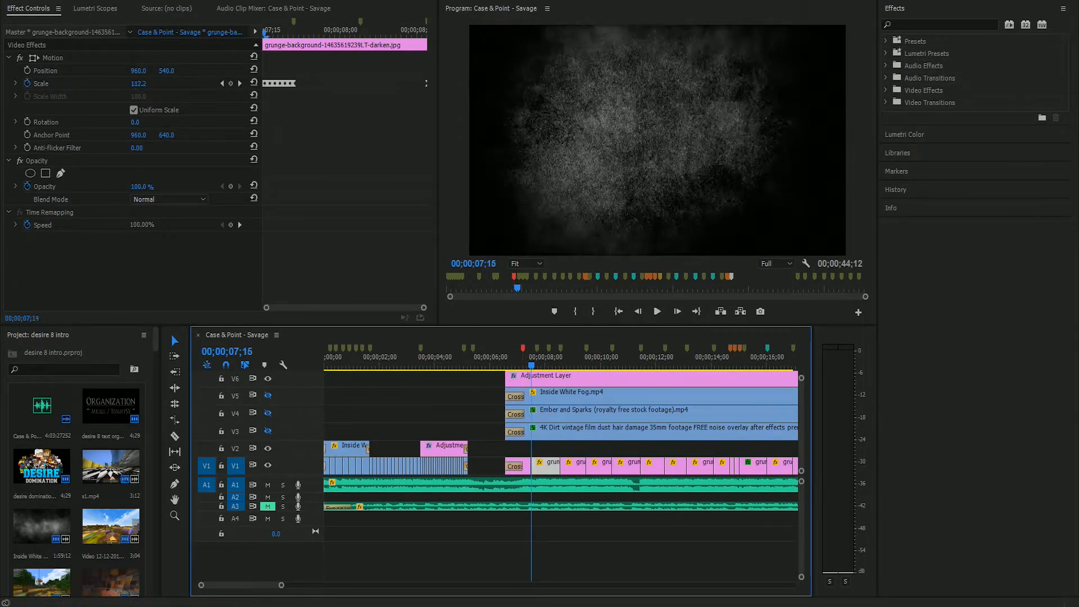
key(Left)
key(Left)
key(Left)
key(Left)
key(Left)
key(Left)
key(Left)
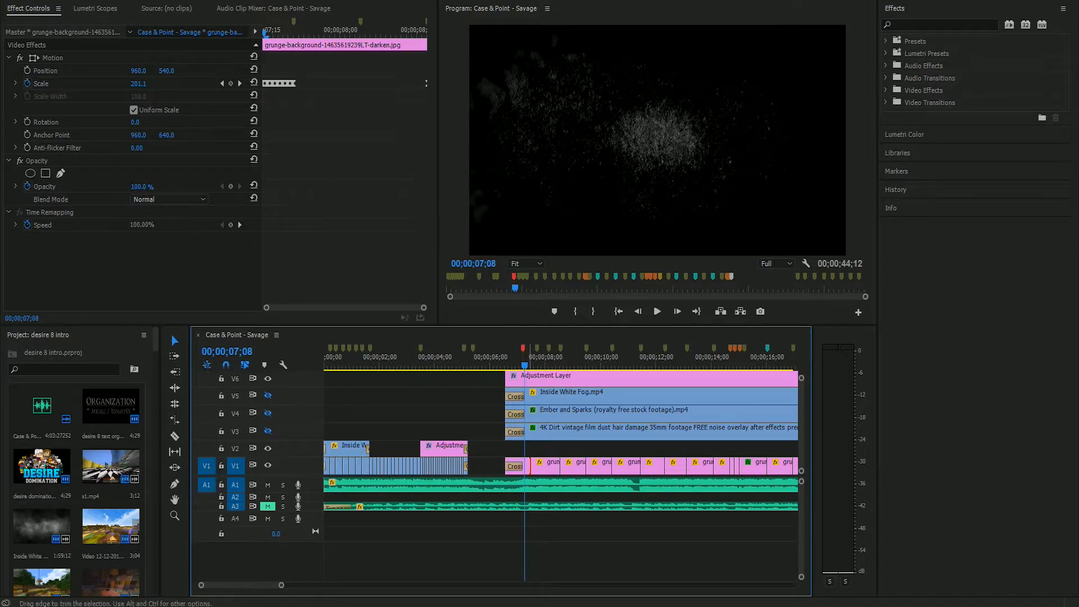
- Select the first grunge background clip on V1 and play its Scale and Mask Path animation from 00;00;06;22 to 00;00;07;15
click(515, 467)
click(527, 466)
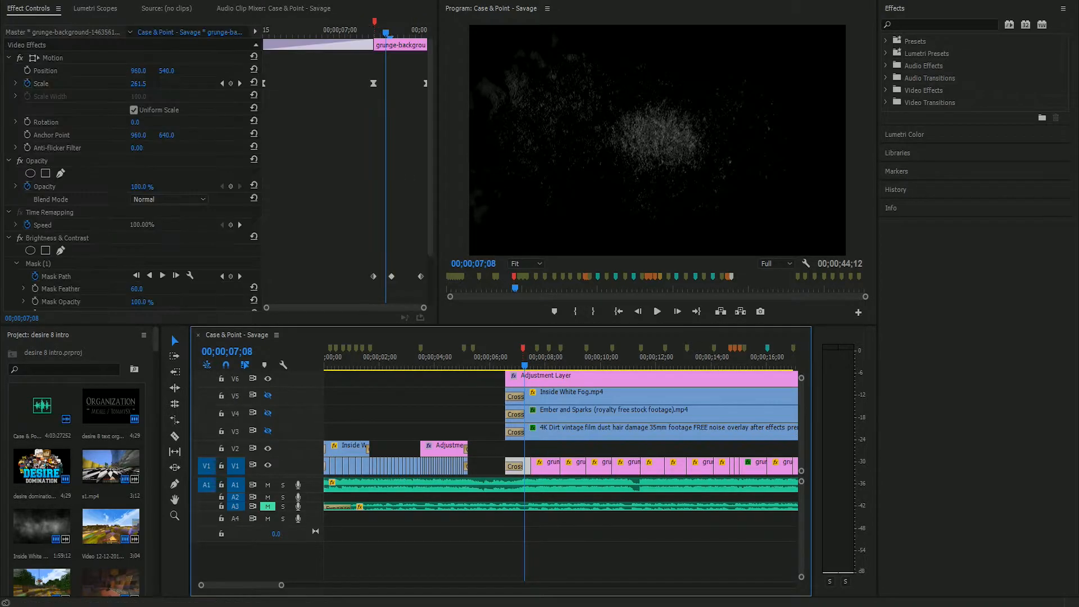
drag(385, 33, 292, 32)
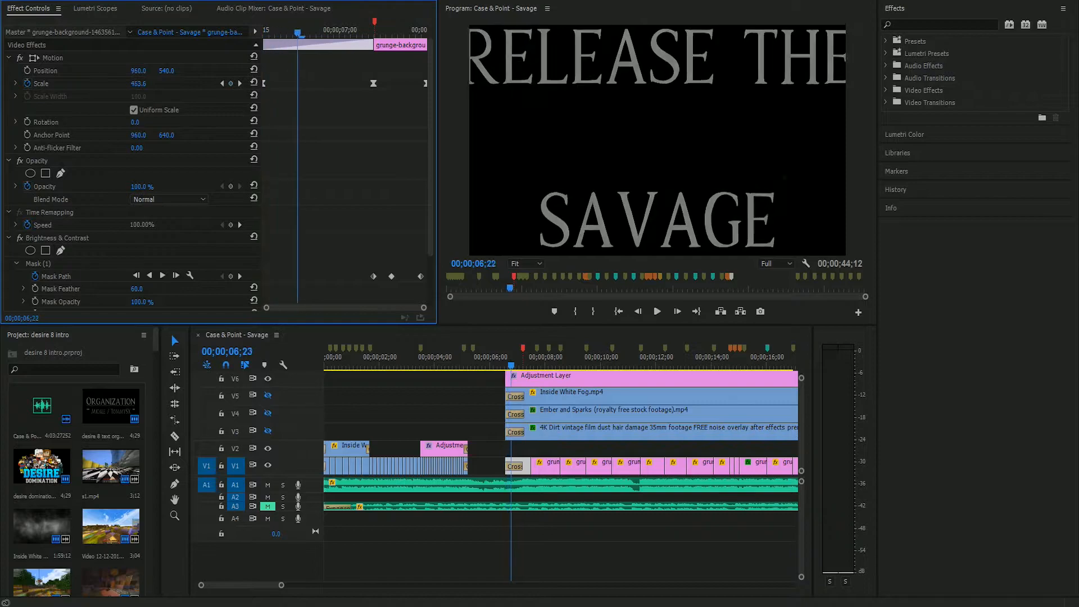
key(space)
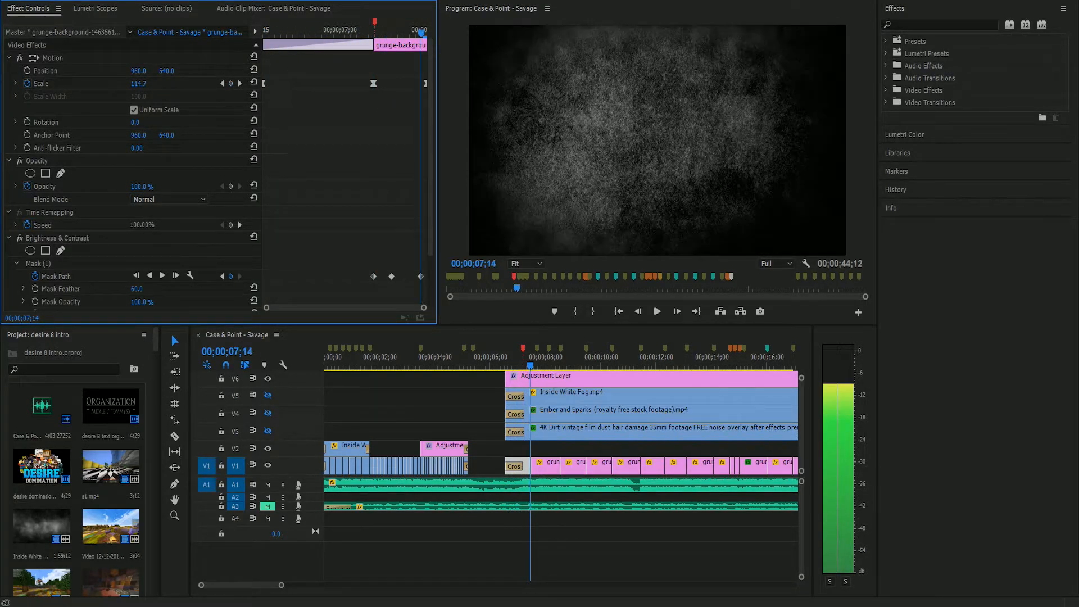
key(space)
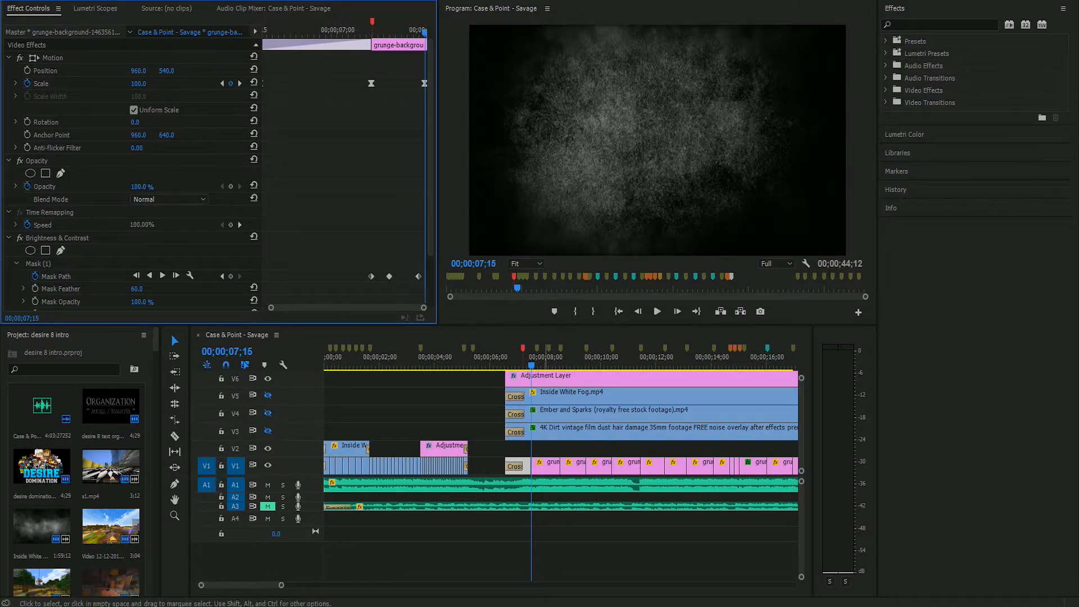
- Step through the opening Scale keyframes of the second grunge background clip up to 00;00;07;21
key(Right)
key(space)
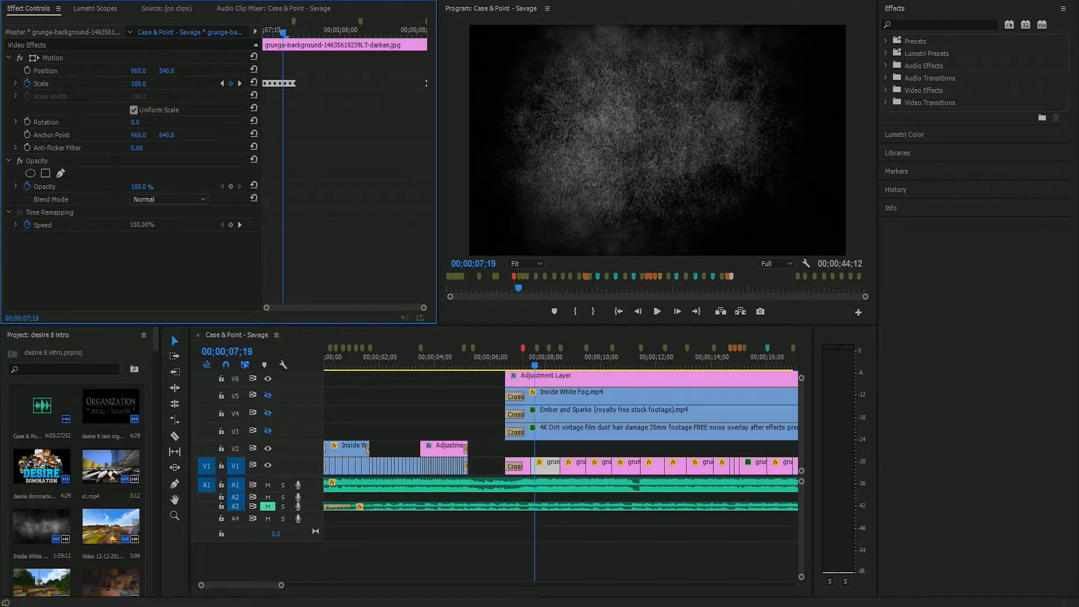
key(Left)
key(Left)
key(Left)
key(Left)
key(Left)
key(Left)
key(Left)
key(Right)
key(Right)
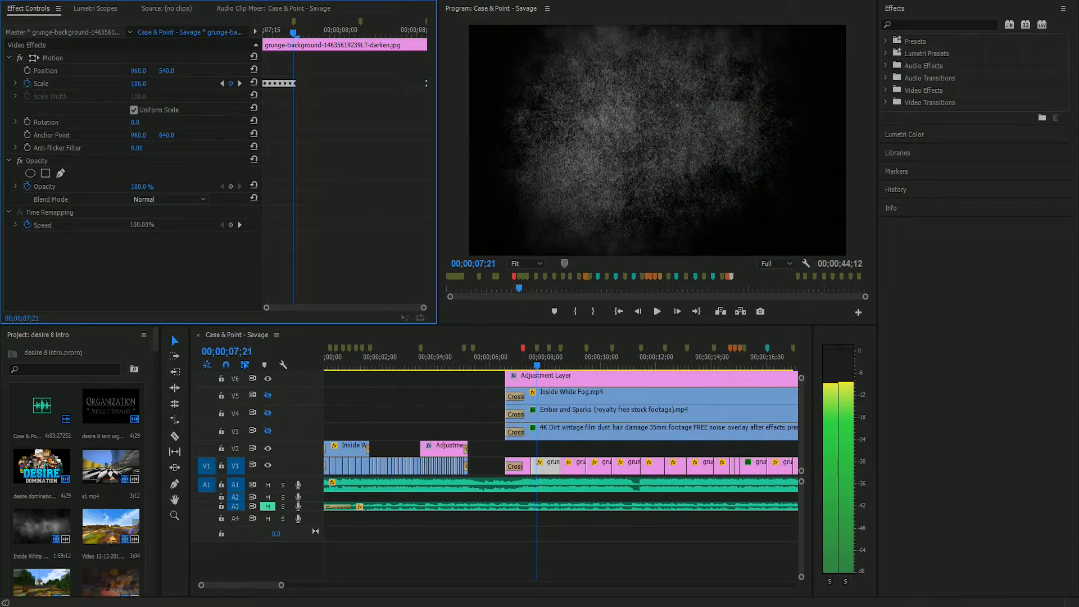
mouse_move(293, 33)
mouse_down()
mouse_move(404, 33)
mouse_move(298, 32)
mouse_up()
key(Left)
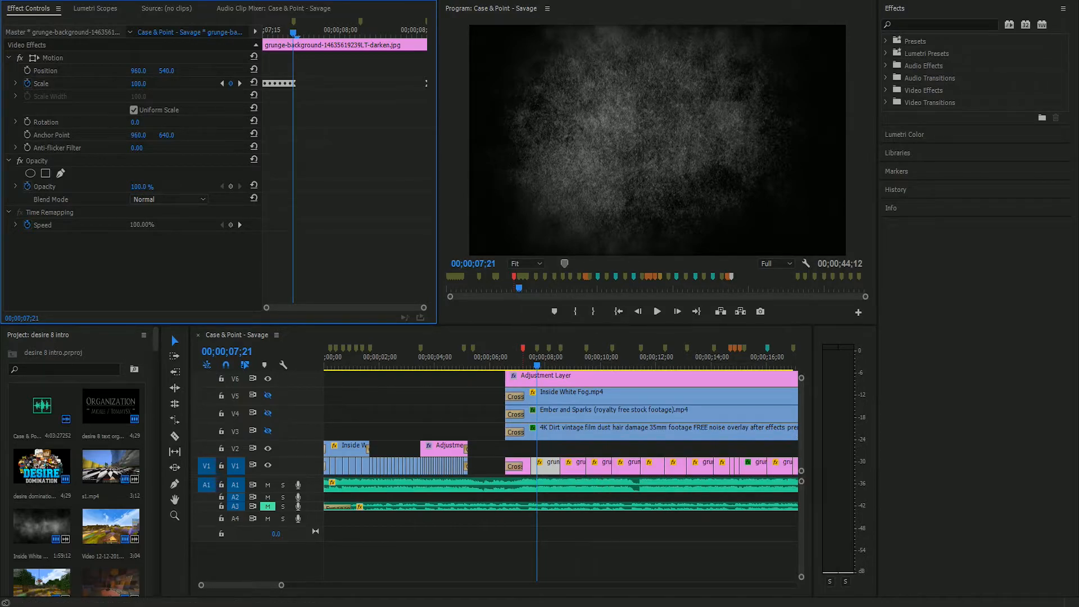
- Scrub the second grunge clip's Scale animation to 00;00;08;17 and the following grunge clip's to 00;00;09;14
drag(293, 33, 426, 34)
click(572, 466)
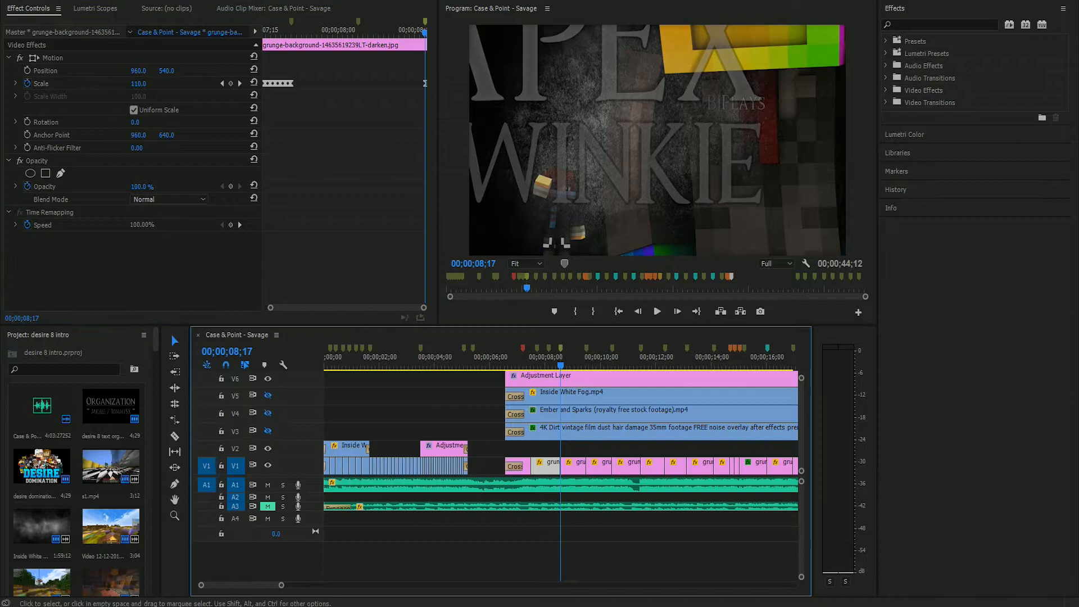
drag(335, 33, 422, 33)
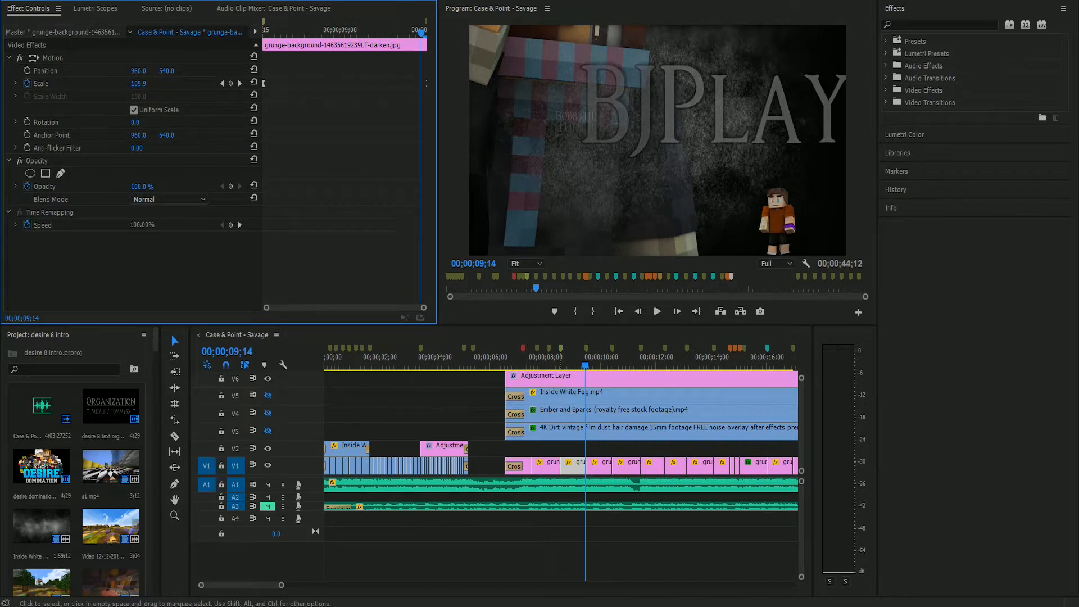
- Play the first member card's entrance from 00;00;07;24 and return to 00;00;07;18
click(539, 358)
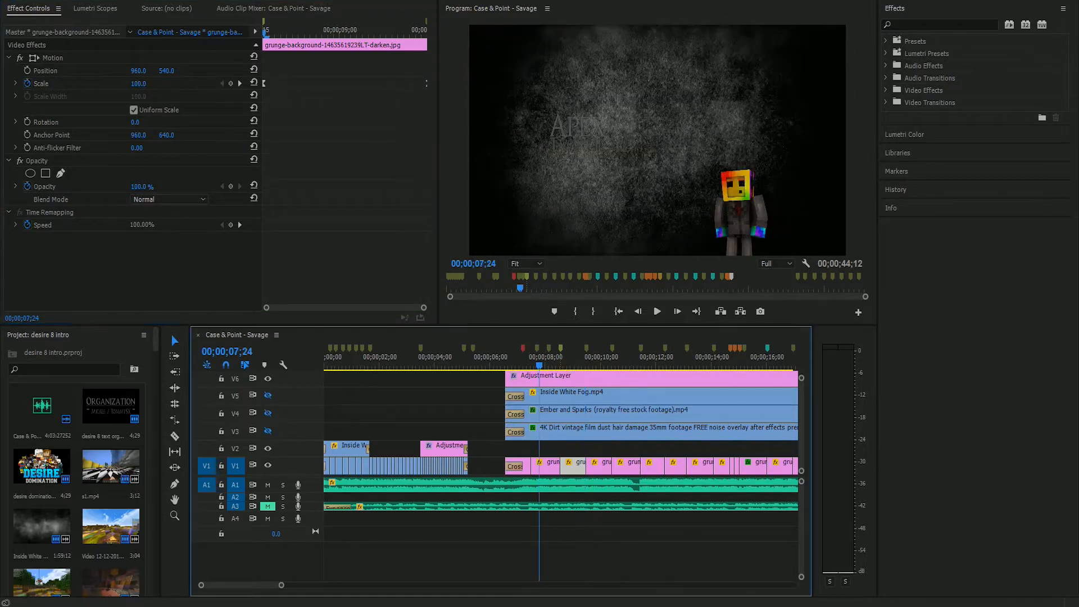
key(space)
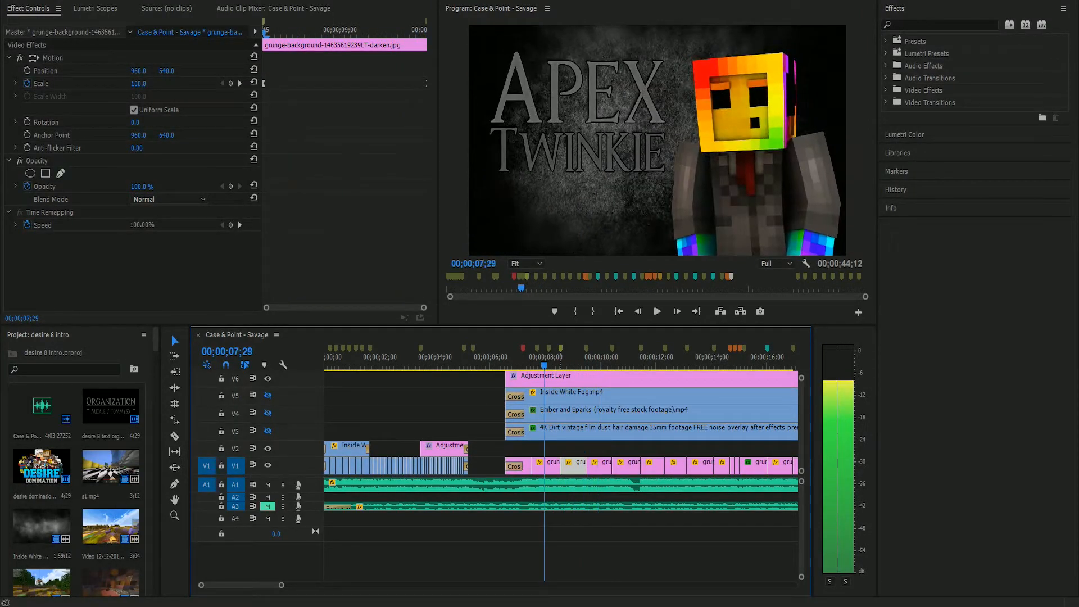
key(space)
drag(539, 360, 534, 360)
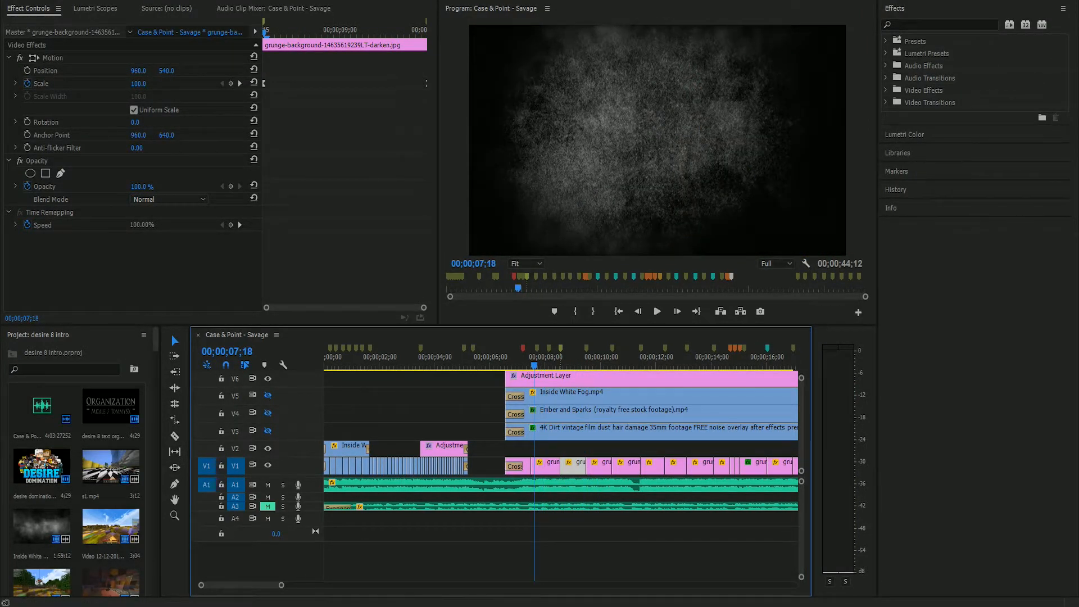
- Select the long Adjustment Layer on V10 above the member cards and check its Noise effect settings
scroll(561, 424, up, 3)
scroll(560, 424, up, 1)
scroll(561, 425, up, 1)
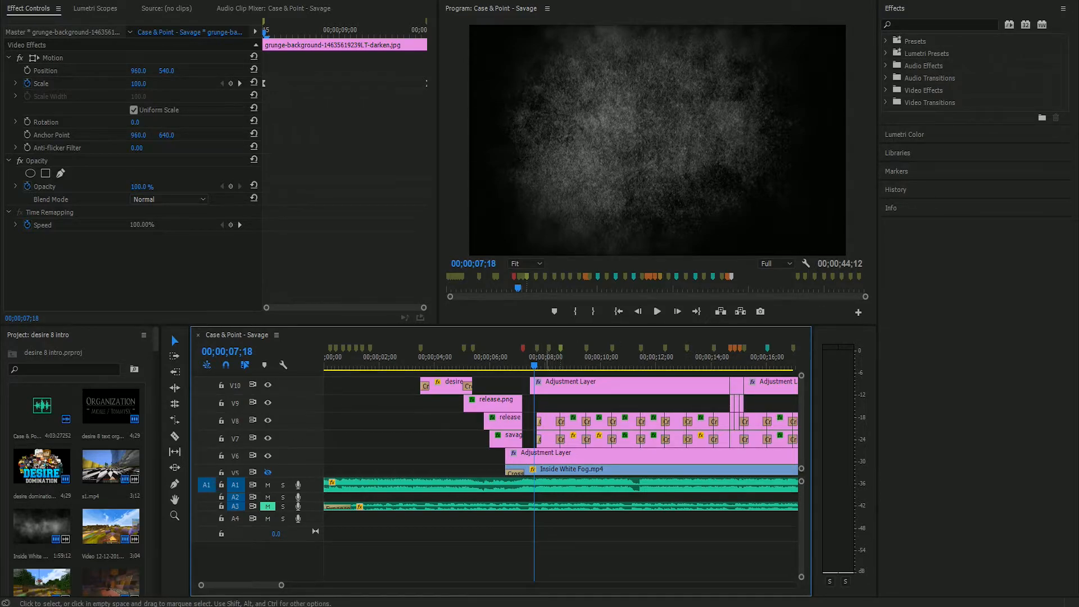
scroll(607, 415, up, 1)
click(612, 388)
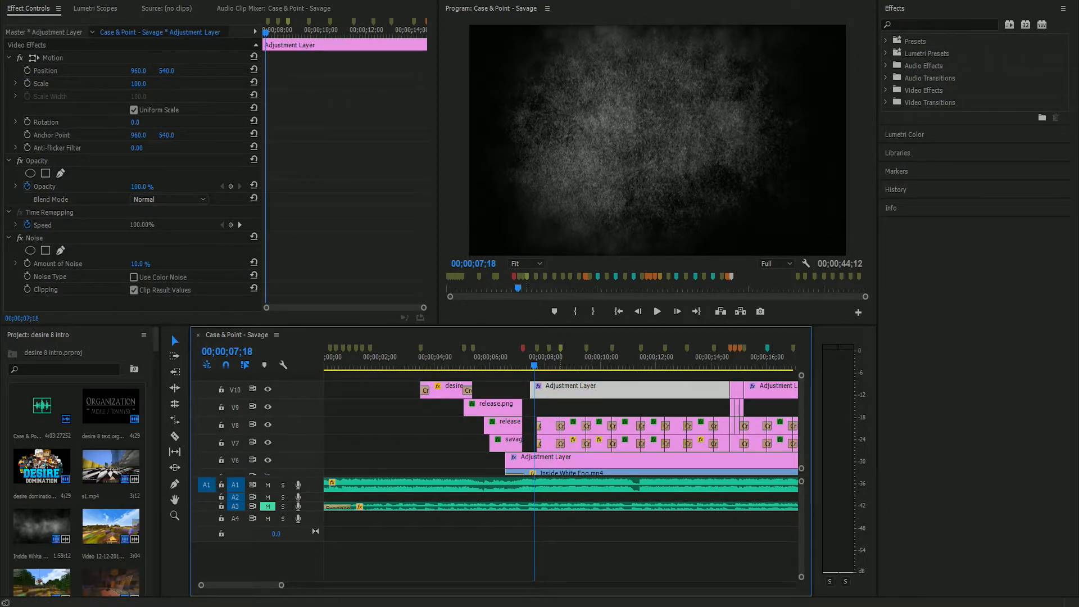
mouse_move(281, 585)
mouse_down()
mouse_move(348, 585)
mouse_move(281, 585)
mouse_up()
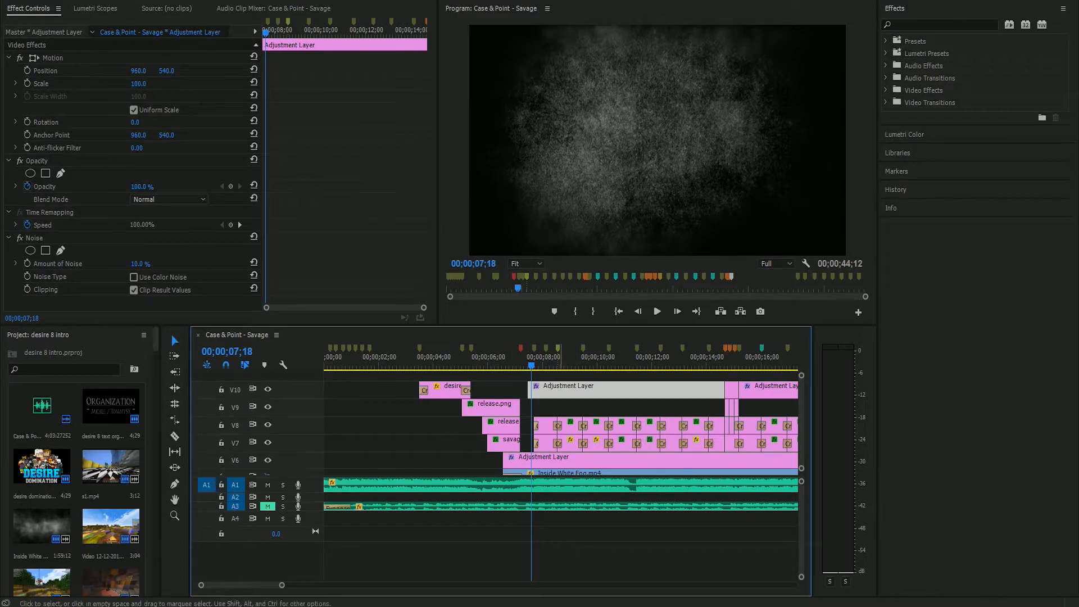
- Hide the V10 track output at 00;00;08;00 and play the first member card without the noise layer
click(542, 358)
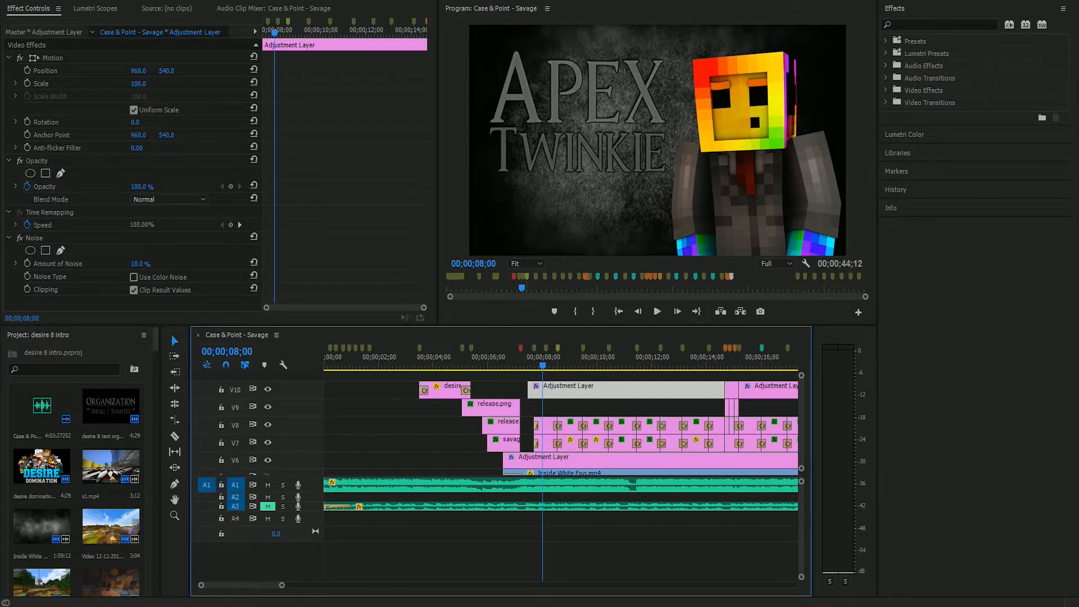
click(267, 389)
click(267, 389)
click(267, 389)
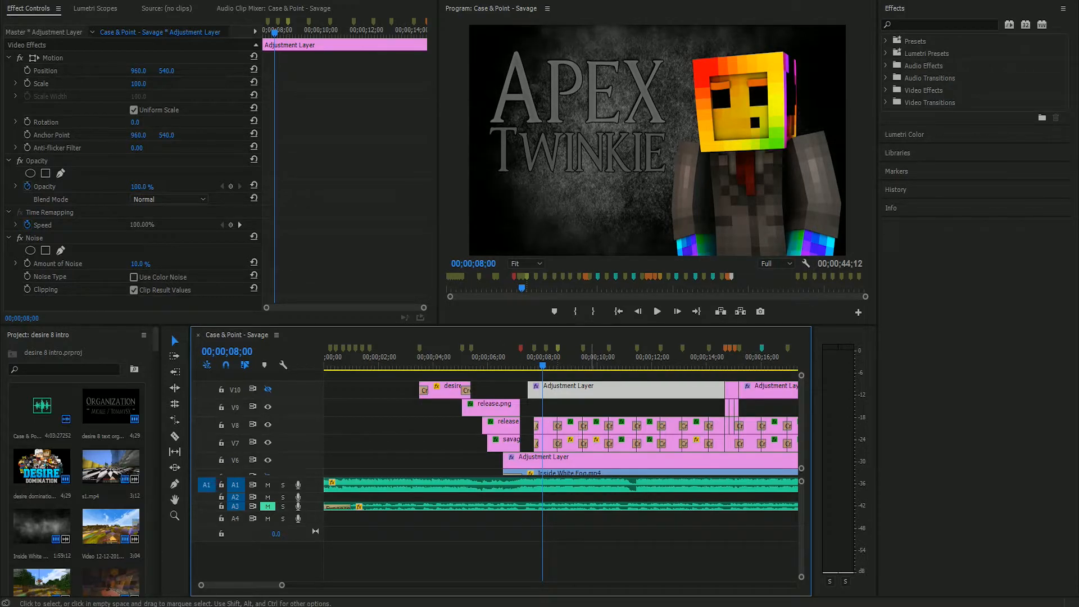
key(space)
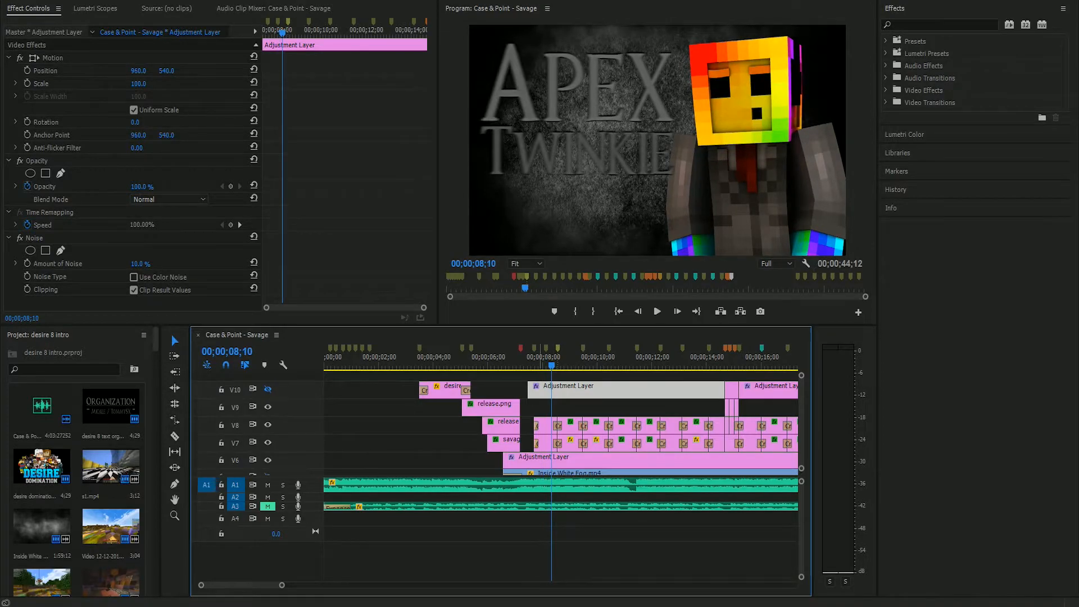
- Show the V10 track output again and scrub the first member card back to 00;00;08;09 with the noise layer on
click(267, 389)
drag(551, 365, 553, 365)
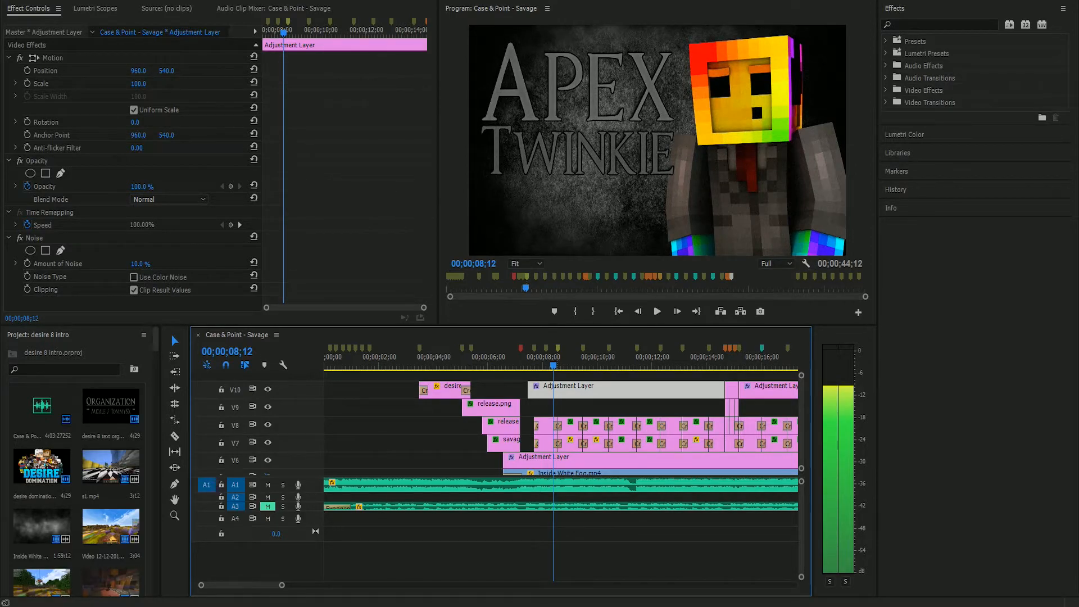
drag(553, 365, 550, 366)
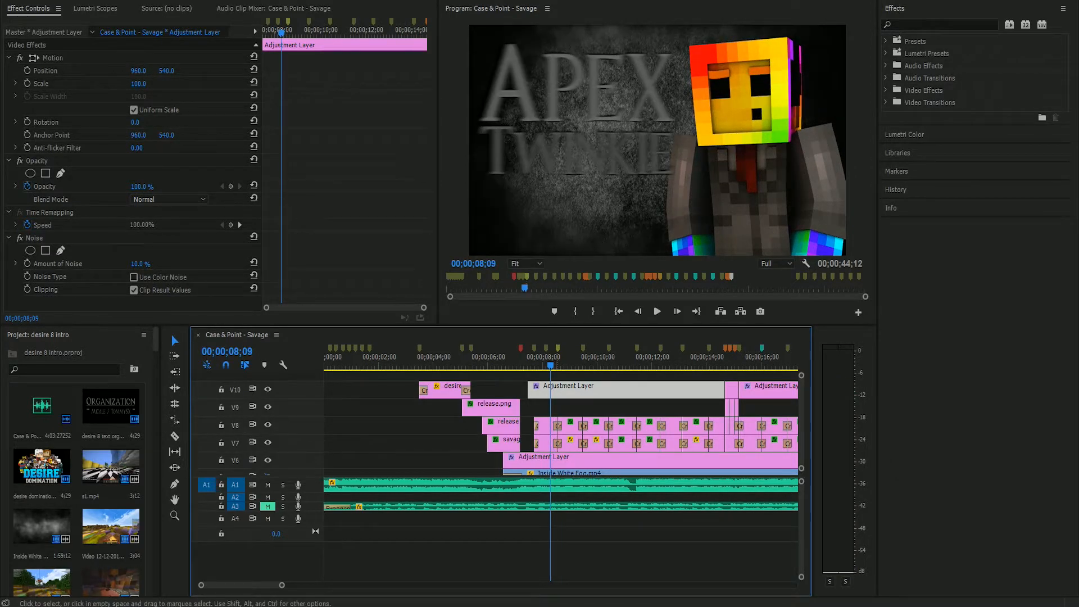
- Select the twinkie.png name clip on V8 and check its Motion and Directional Blur keyframes
key(=)
key(=)
key(=)
key(=)
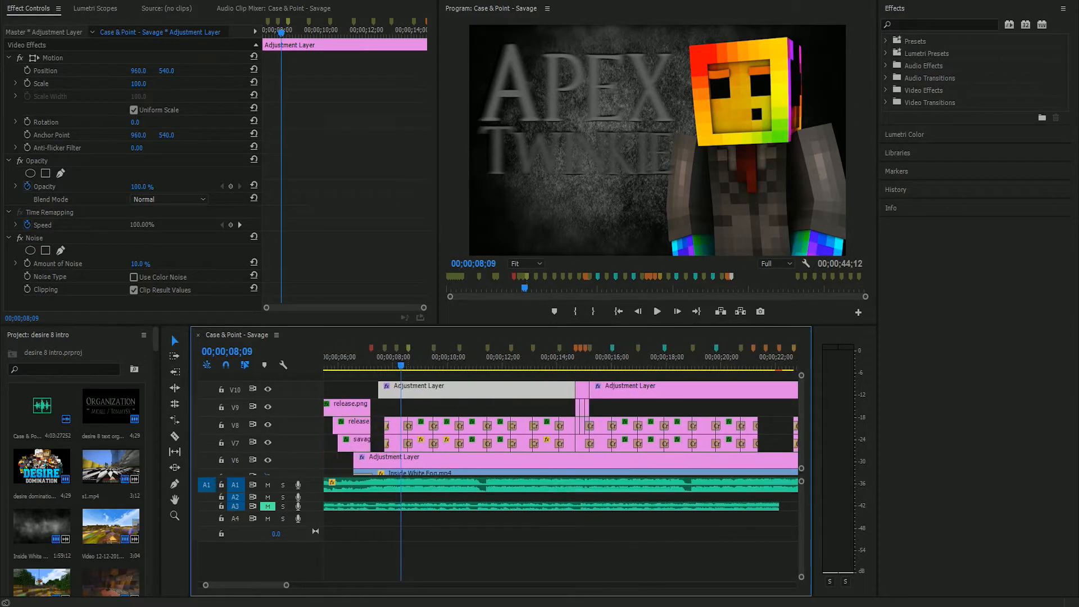
key(=)
click(490, 425)
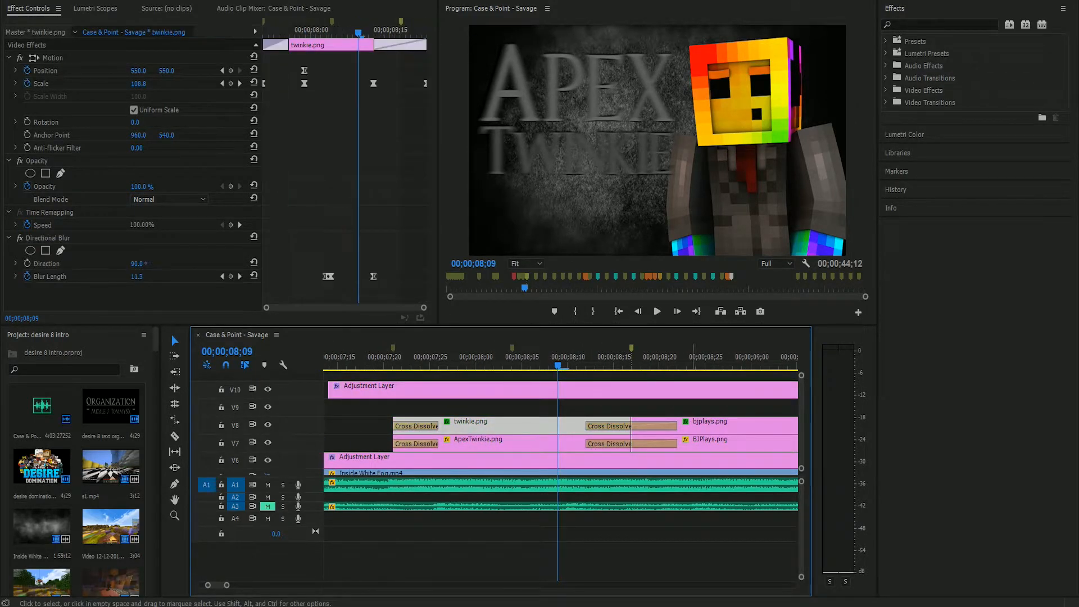
key(minus)
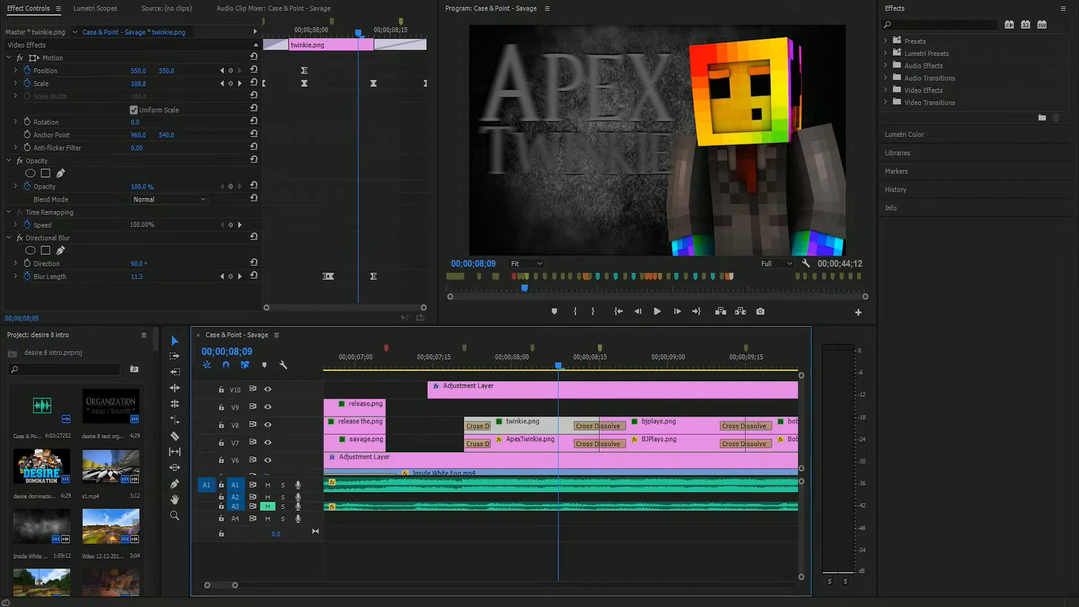
key(minus)
- Select the ApexTwinkie.png character clip on V7 and step through its Scale animation from 00;00;07;21 to 00;00;07;29
click(539, 444)
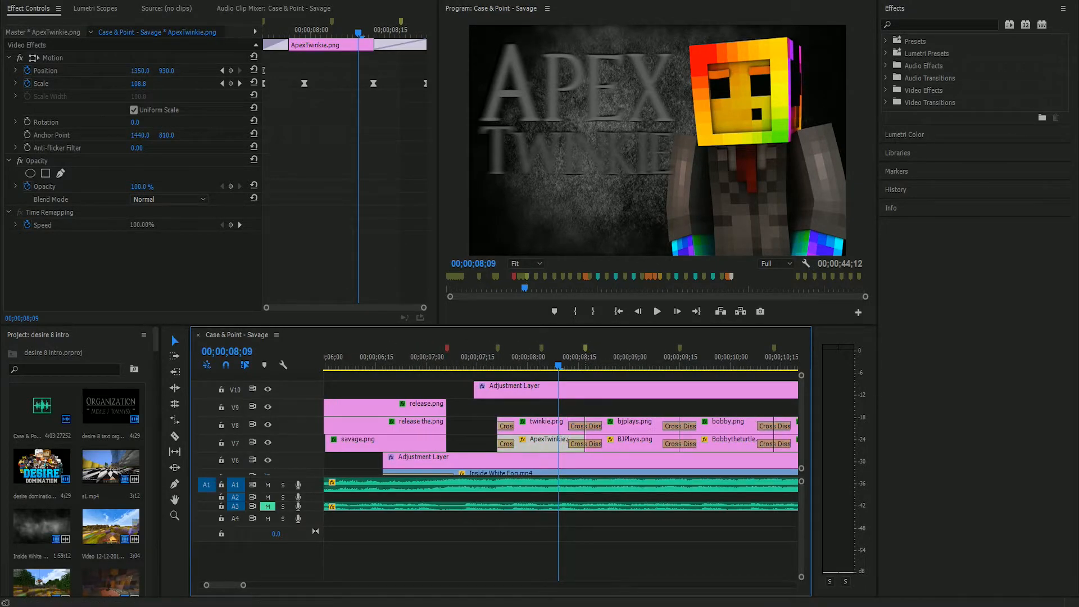
drag(358, 33, 263, 33)
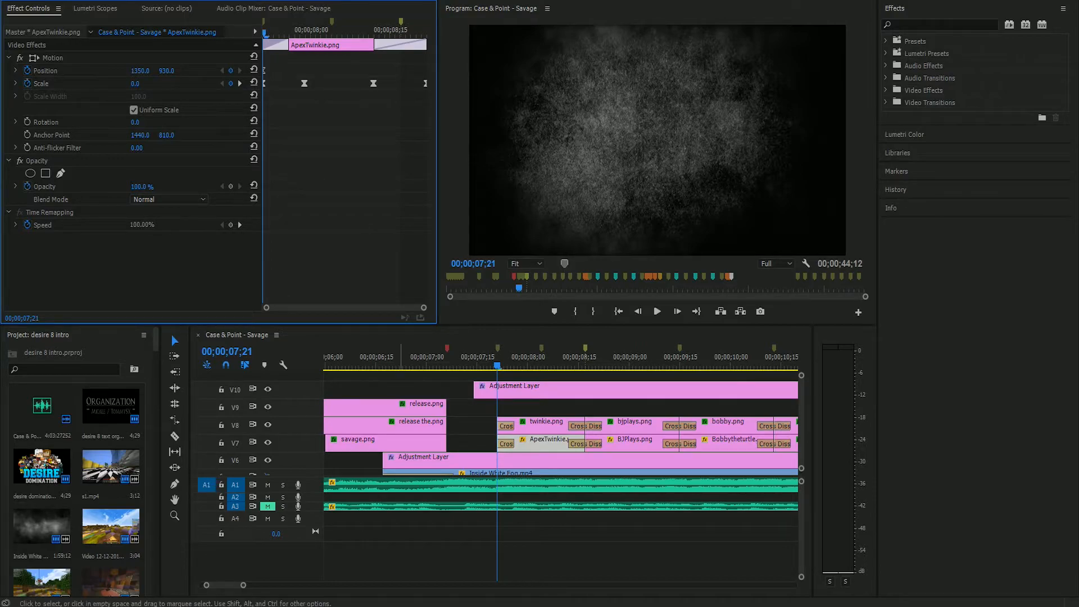
key(Right)
key(Right)
key(Right)
key(Right)
key(Right)
key(Right)
key(Right)
key(Right)
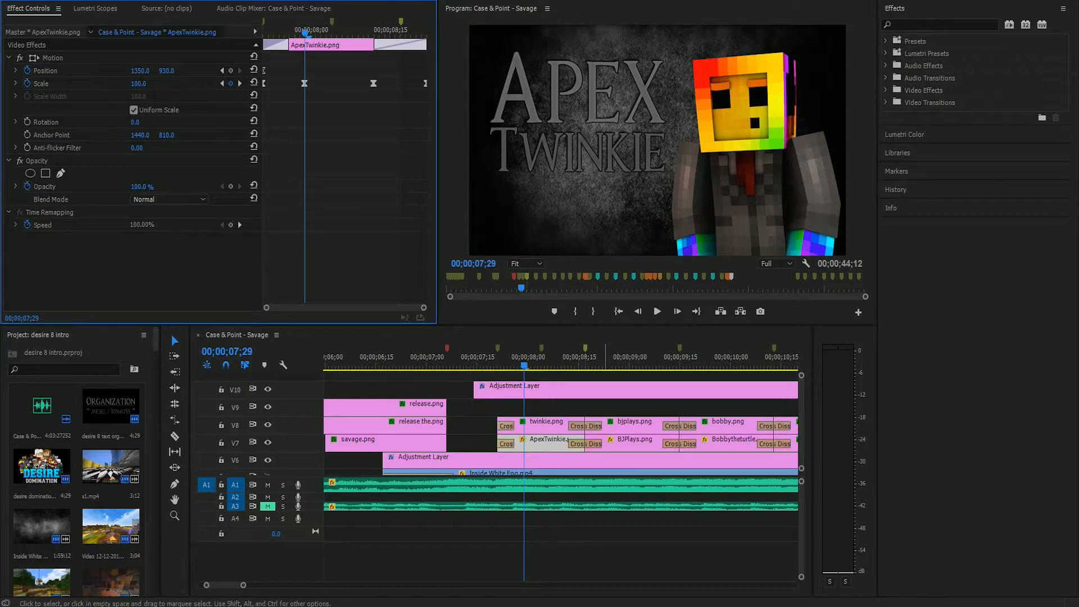
- Compare the first member card with the second and third at 00;00;08;25 and 00;00;09;28, returning to 00;00;07;29
click(619, 358)
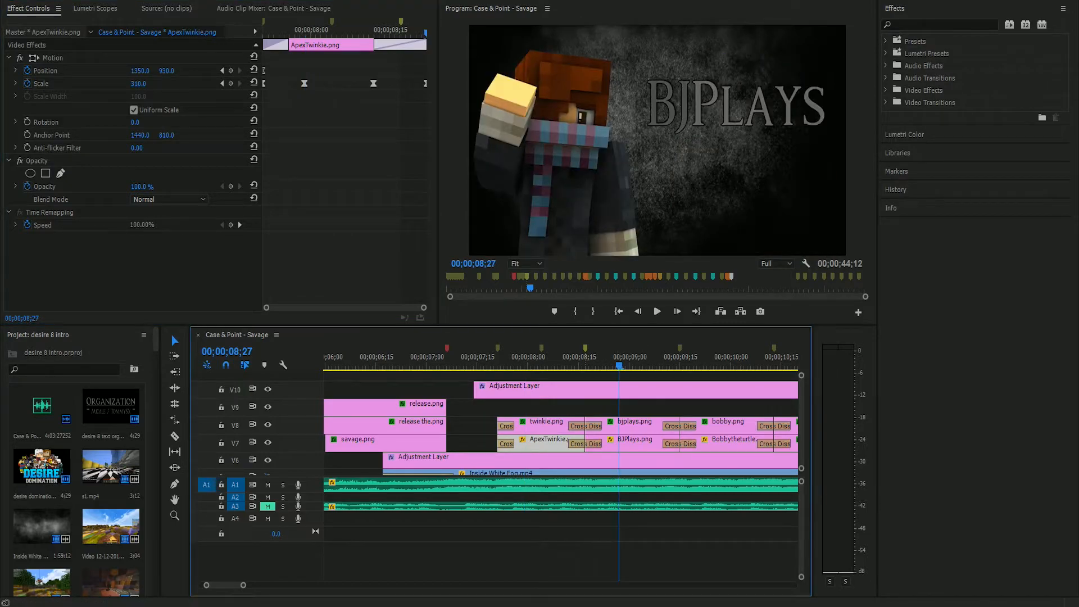
click(530, 360)
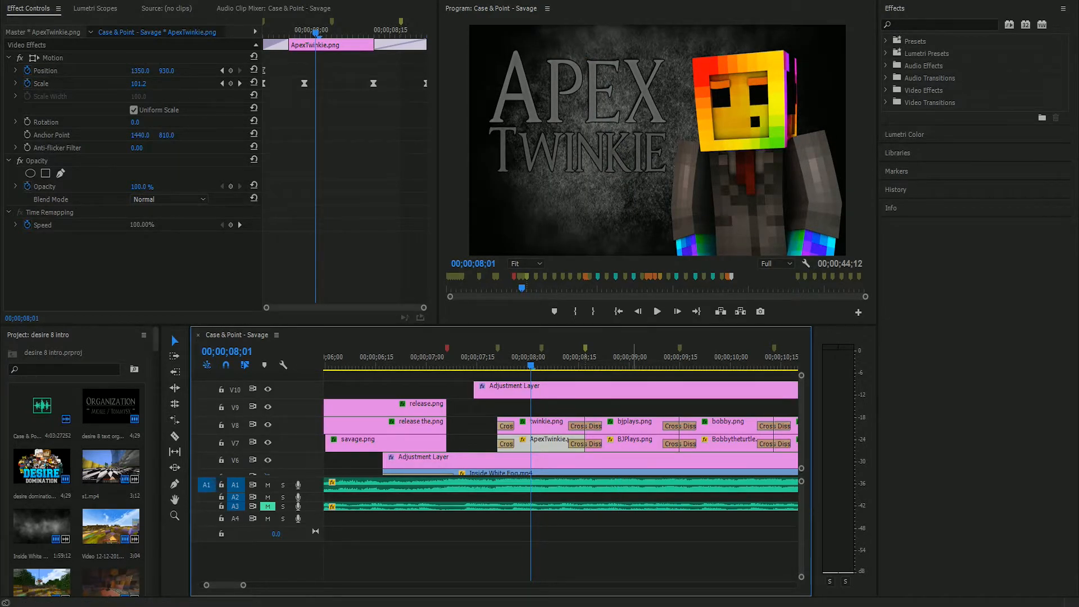
click(612, 359)
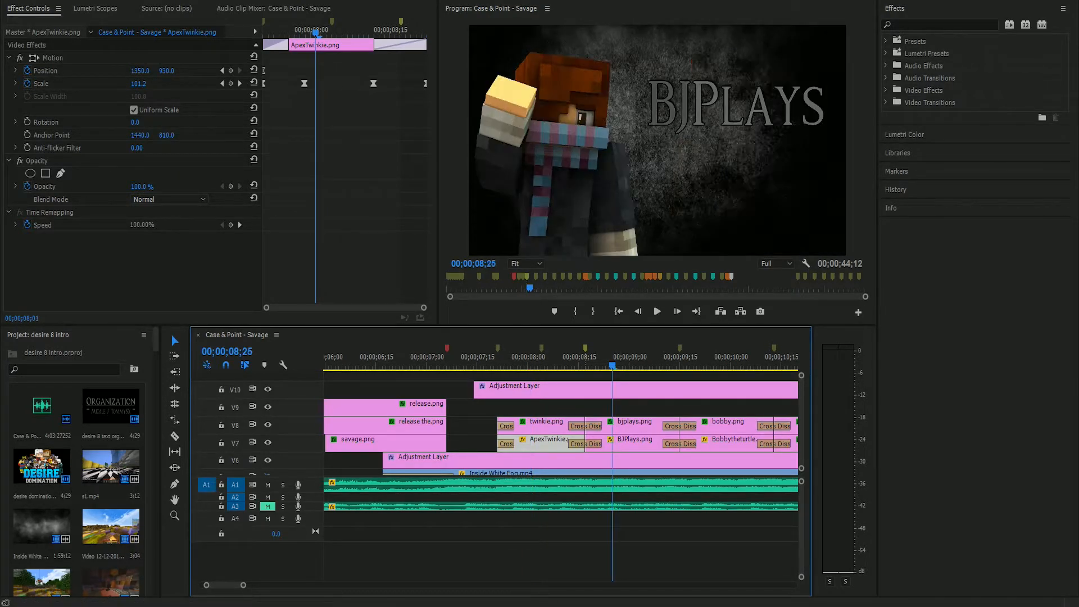
click(724, 359)
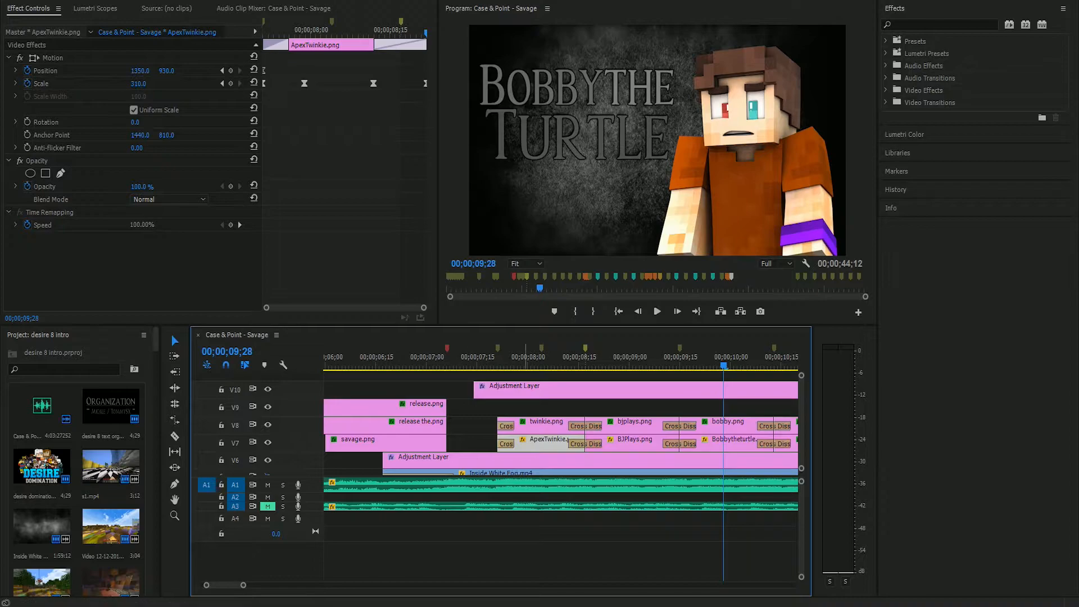
click(523, 359)
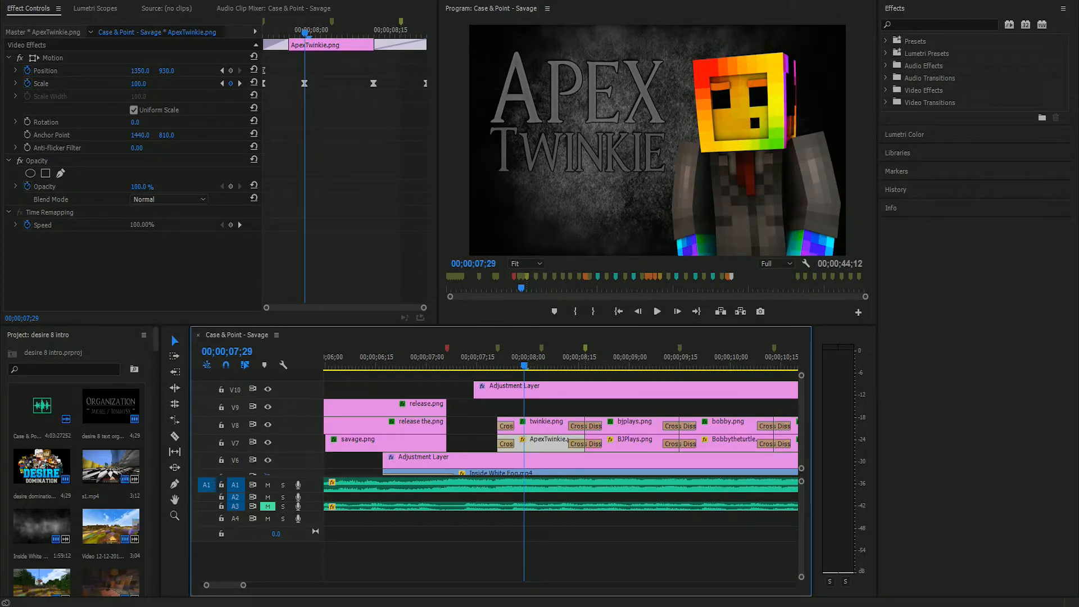
- View the later member cards at 00;00;11;25 and 00;00;12;18 and return to the first card at 00;00;07;29
key(minus)
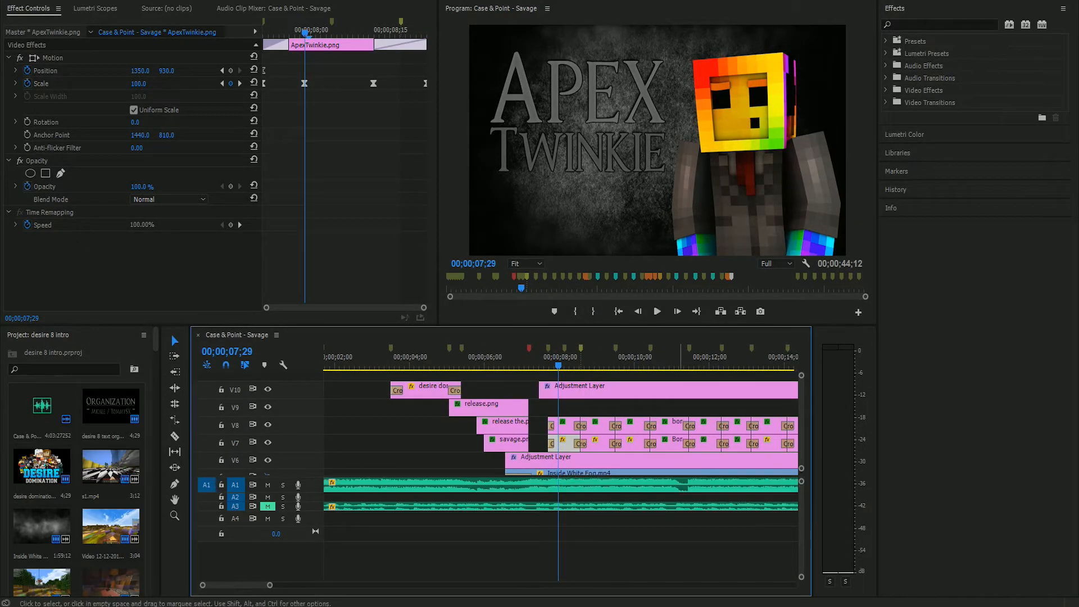
click(663, 359)
click(706, 360)
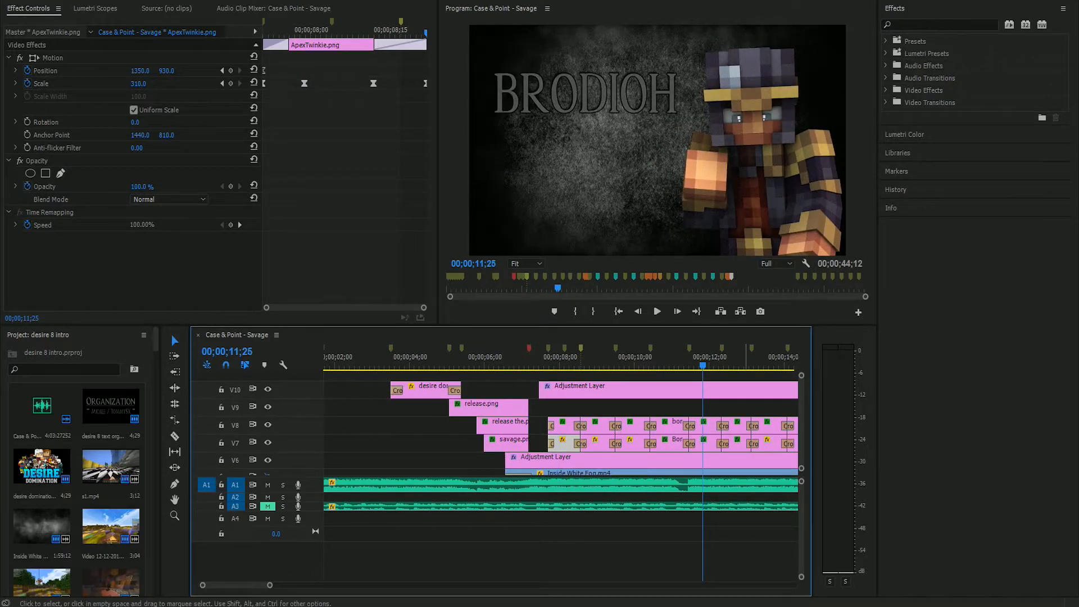
click(737, 360)
key(shift+Left)
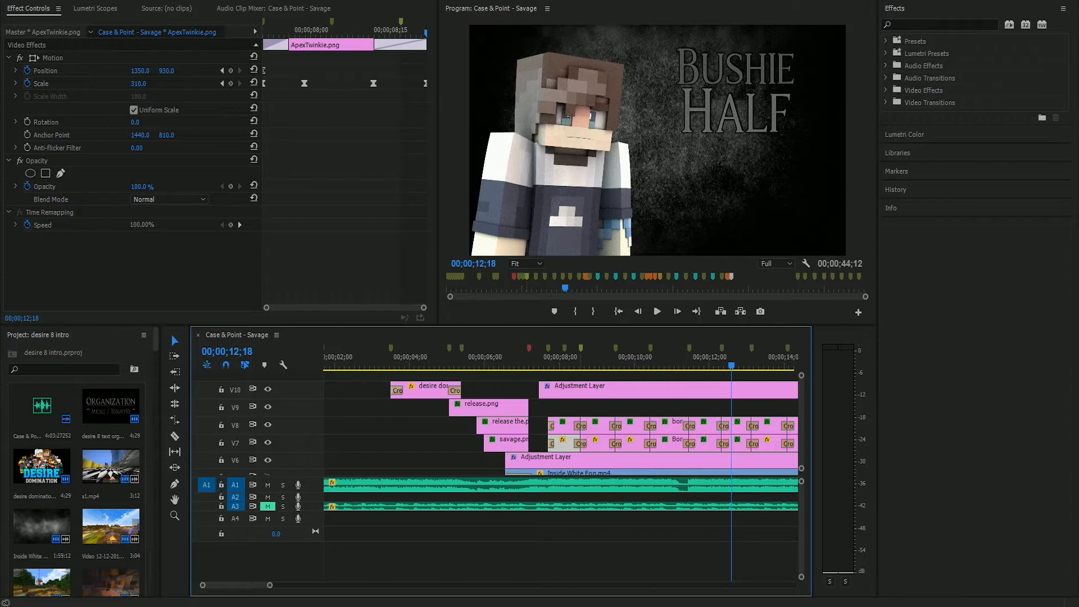
click(558, 360)
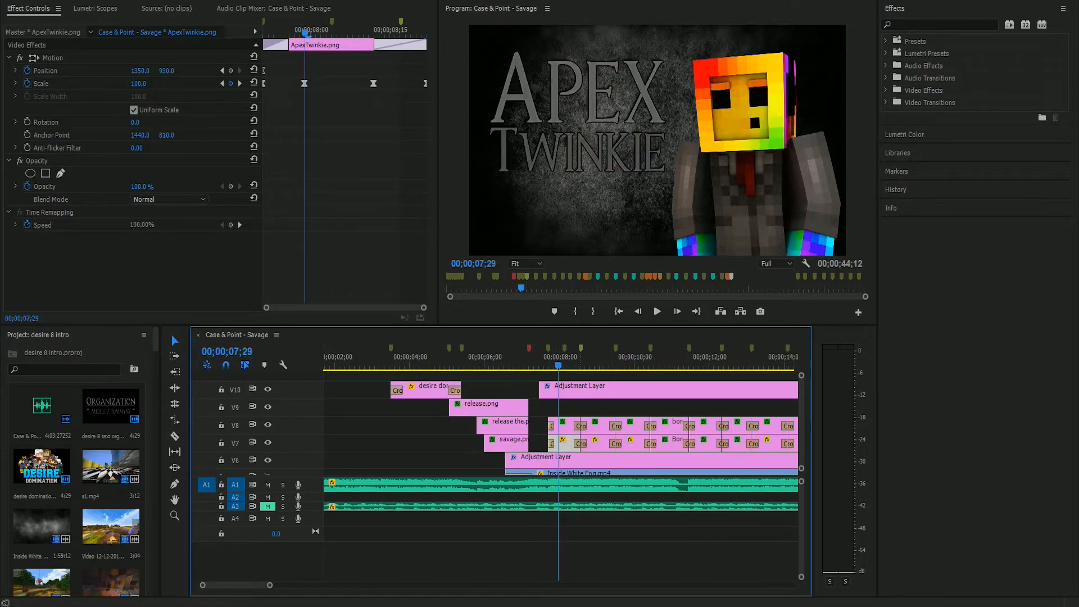
- Compare the layouts of the second and third member cards with the first card, ending at 00;00;08;01
click(590, 360)
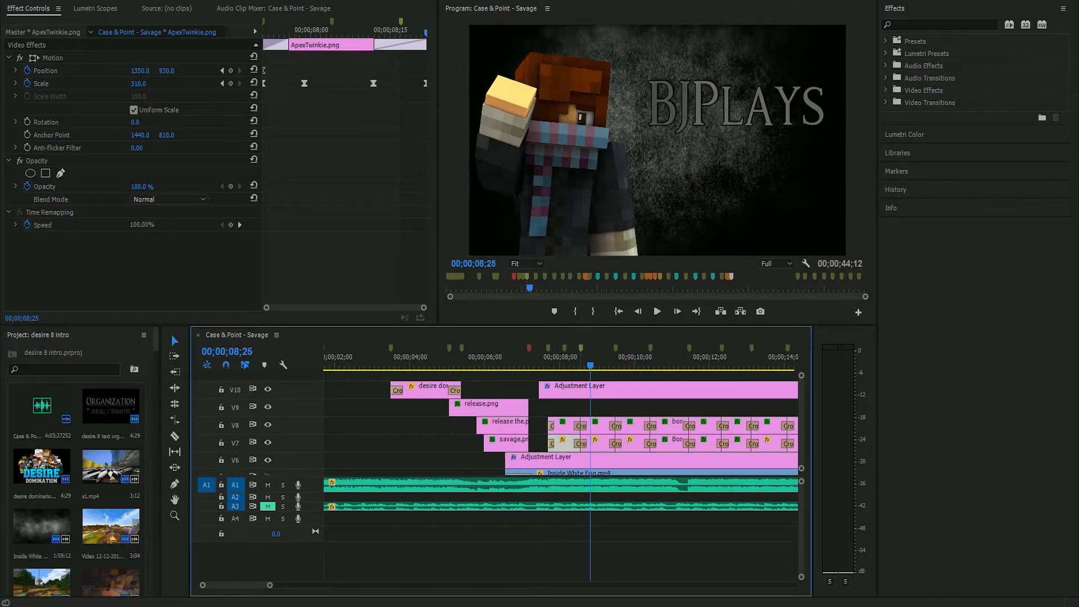
click(621, 359)
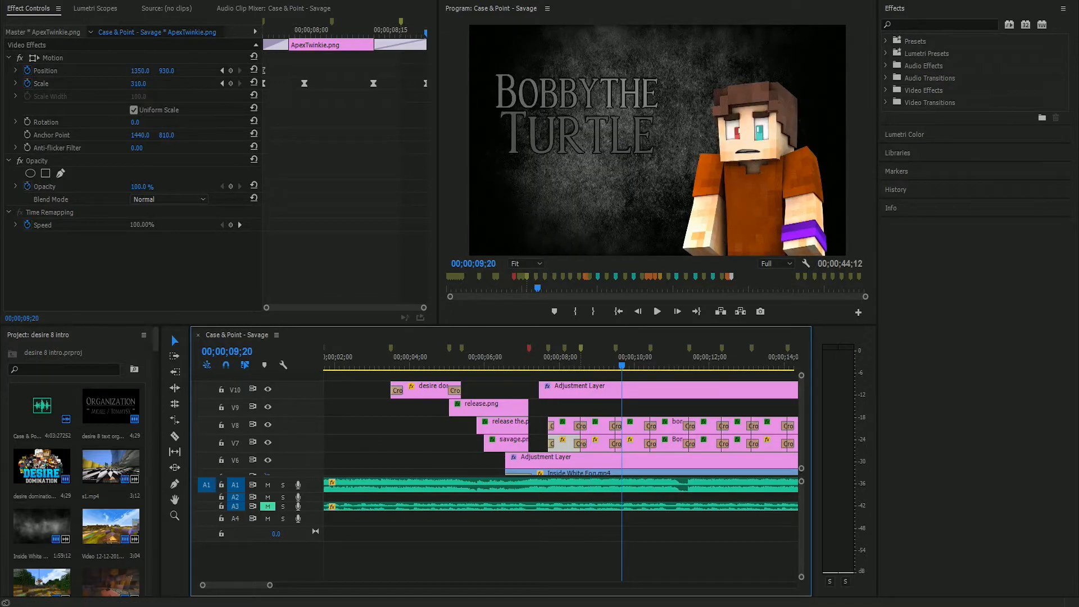
click(624, 359)
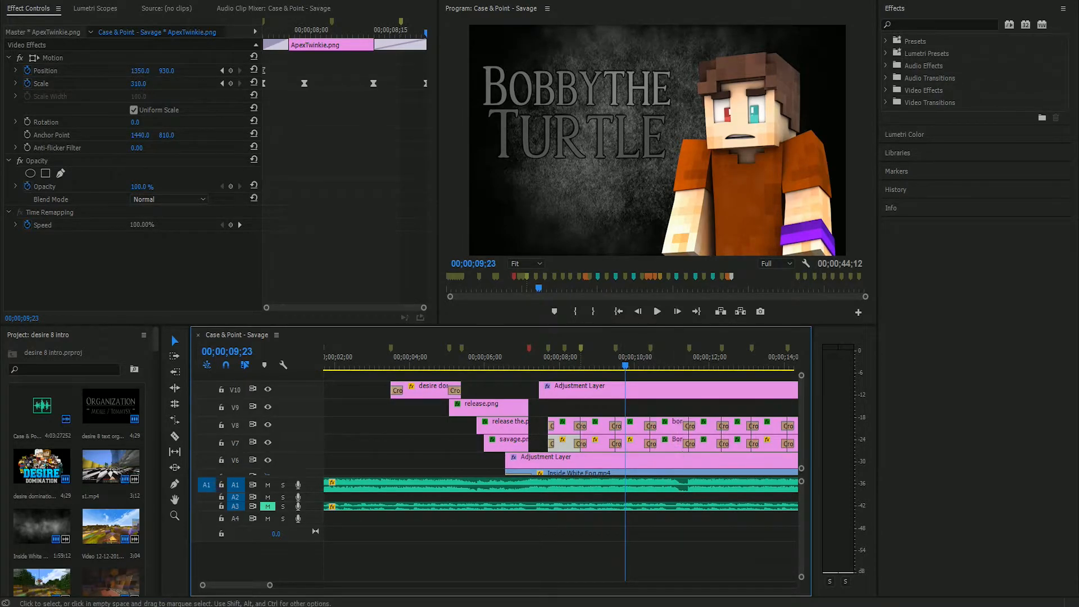
drag(269, 585, 264, 585)
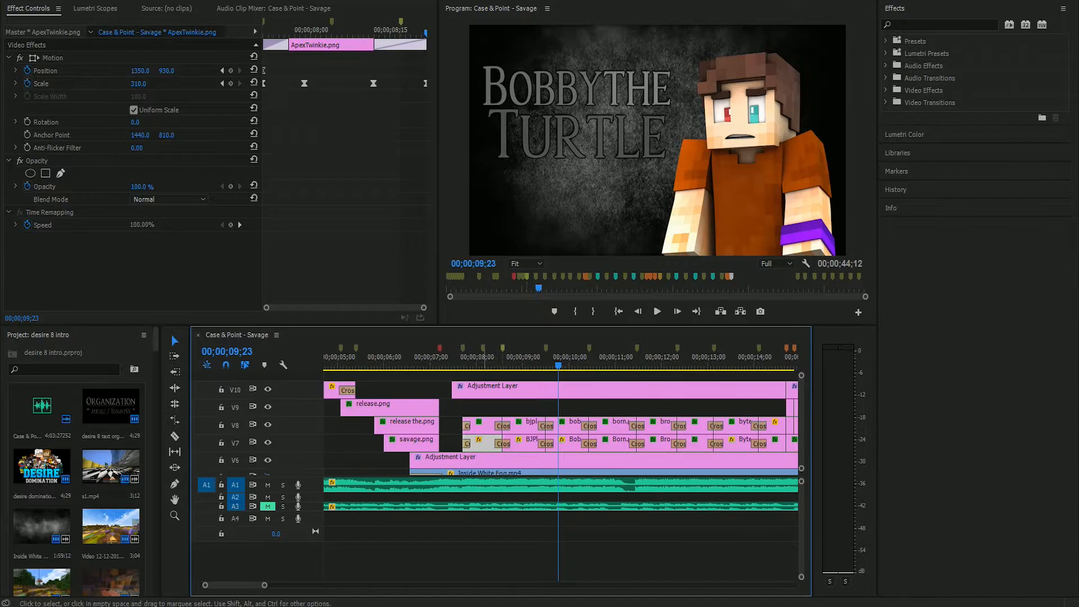
click(475, 359)
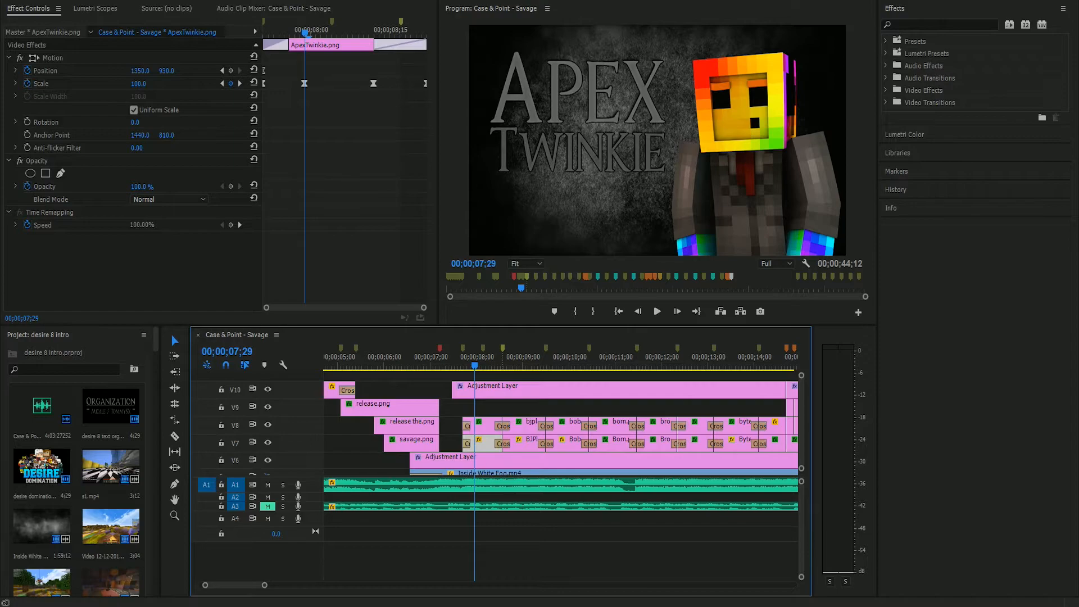
click(521, 358)
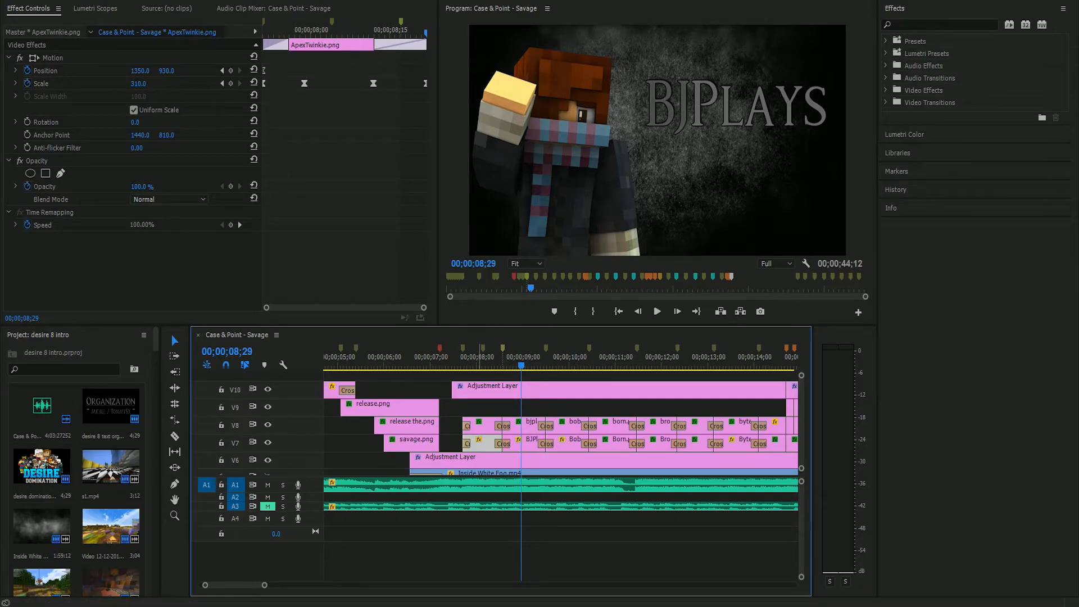
click(479, 358)
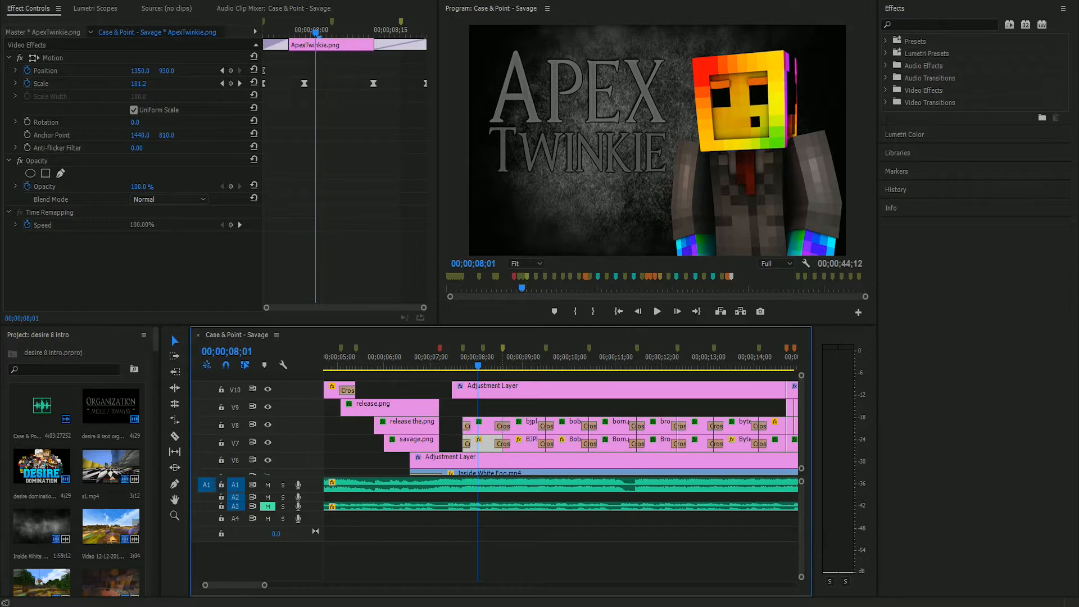
- Step ApexTwinkie.png's exit zoom from its 00;00;08;12 Scale keyframe to 00;00;08;17 and back
drag(315, 33, 374, 33)
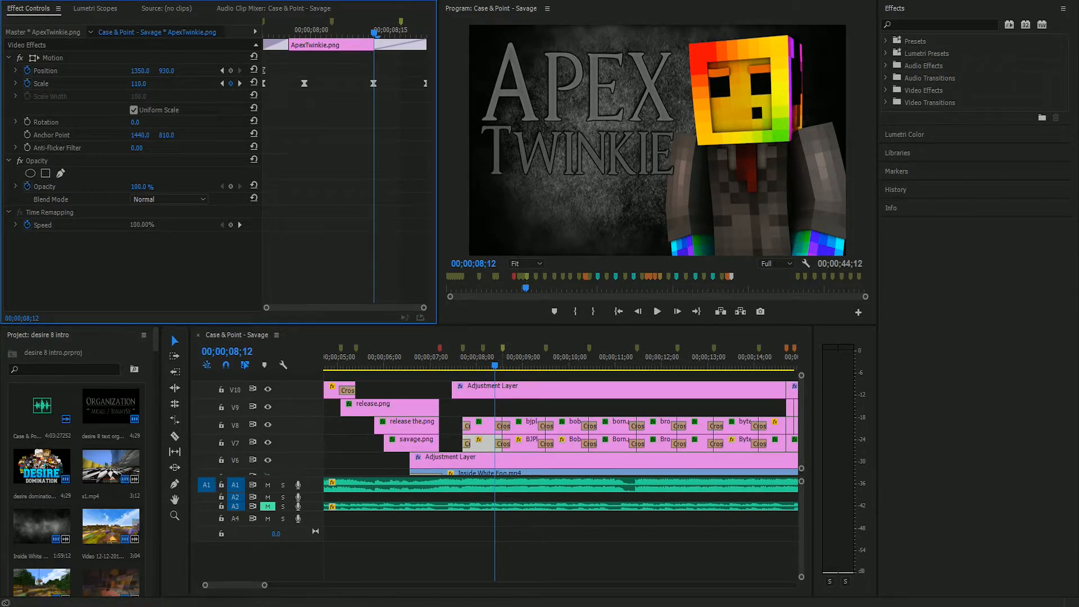
key(Right)
key(Right)
key(Right)
key(Right)
key(Right)
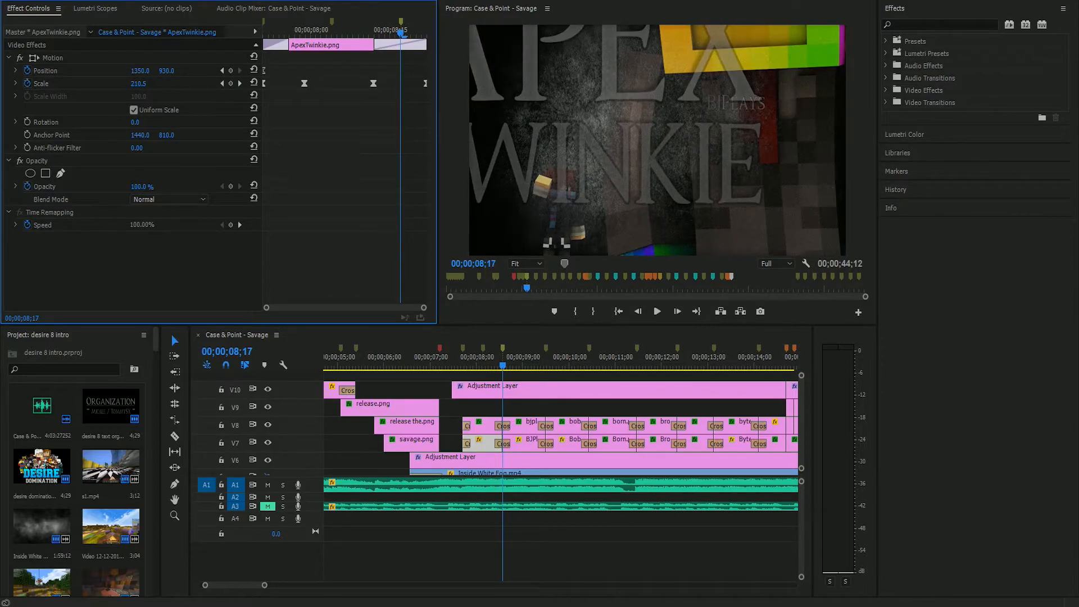
key(Left)
key(Left)
key(Left)
key(Left)
key(Left)
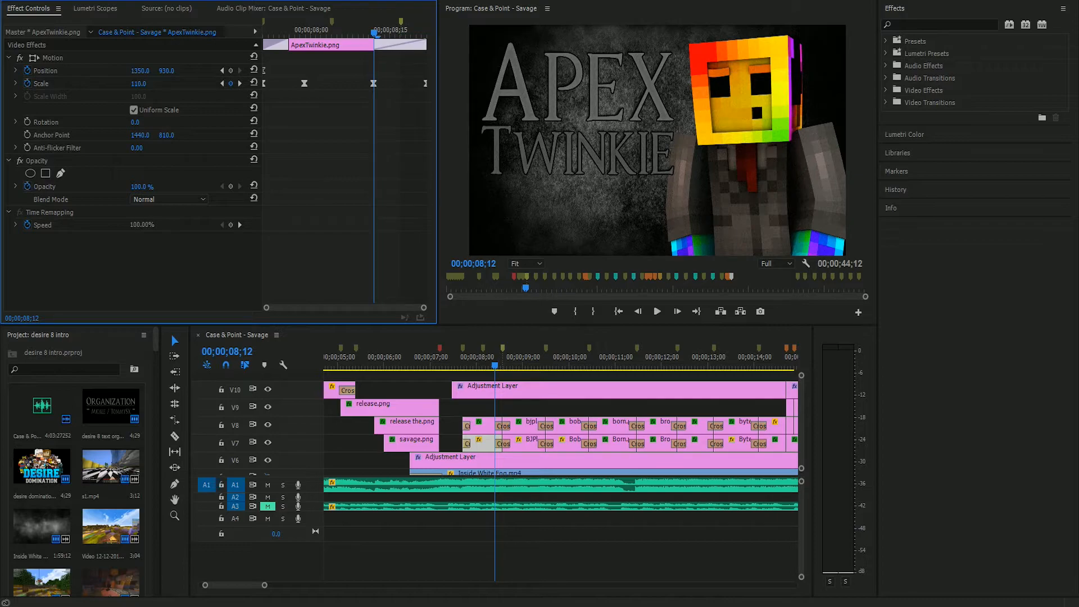
- Rewind before the first member card, play its entrance and stop back at 00;00;07;24
key(Left)
key(Left)
key(Left)
key(Left)
key(Left)
key(Left)
key(Left)
key(Left)
key(Left)
key(Left)
key(Left)
key(Left)
key(Left)
key(Left)
key(Left)
key(Left)
key(Left)
key(Left)
key(Left)
key(Left)
key(space)
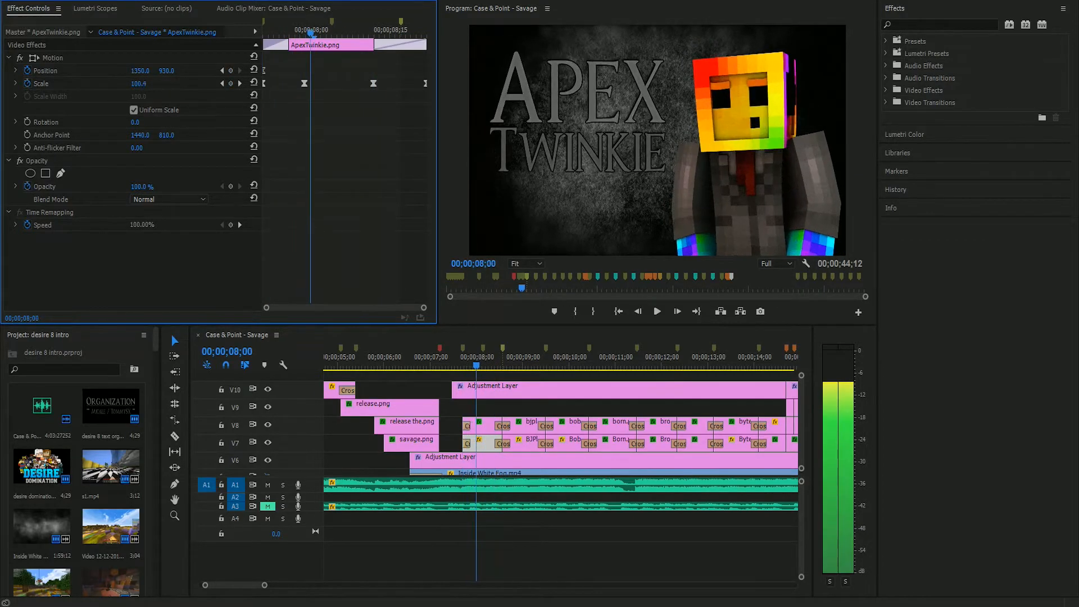
key(space)
key(Up)
key(Right)
key(Right)
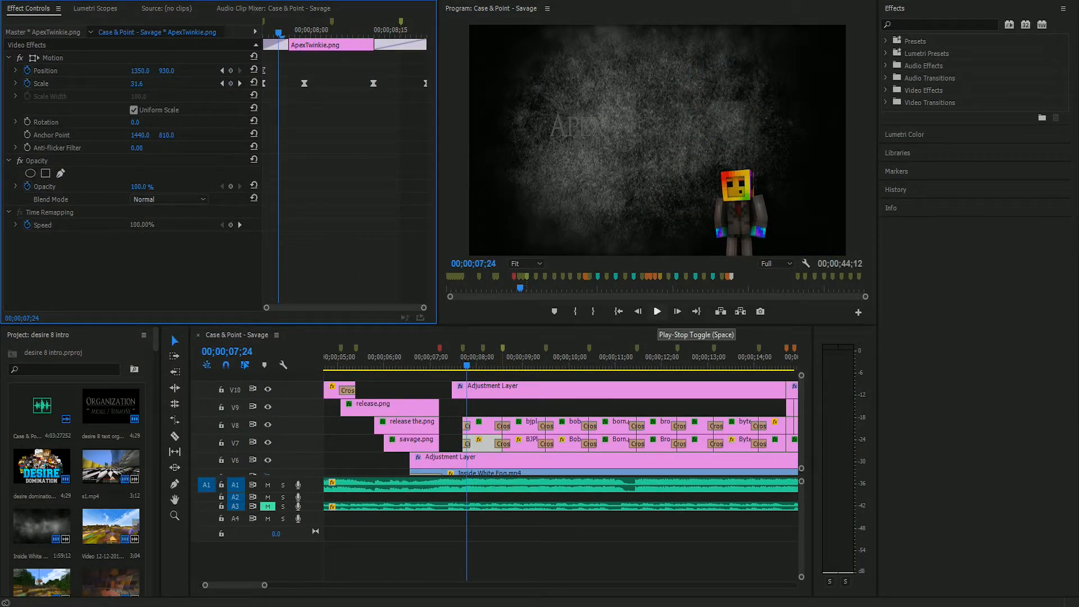
- Select twinkie.png at 00;00;08;04 and compare its Blur Length keyframes at 00;00;08;03 and 00;00;08;04
click(482, 362)
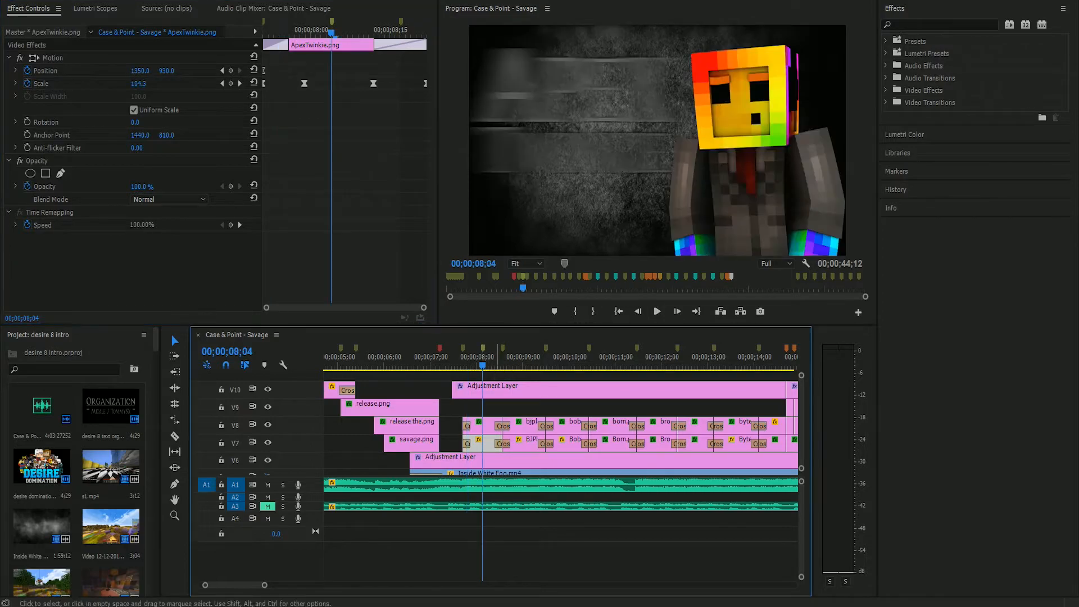
click(488, 425)
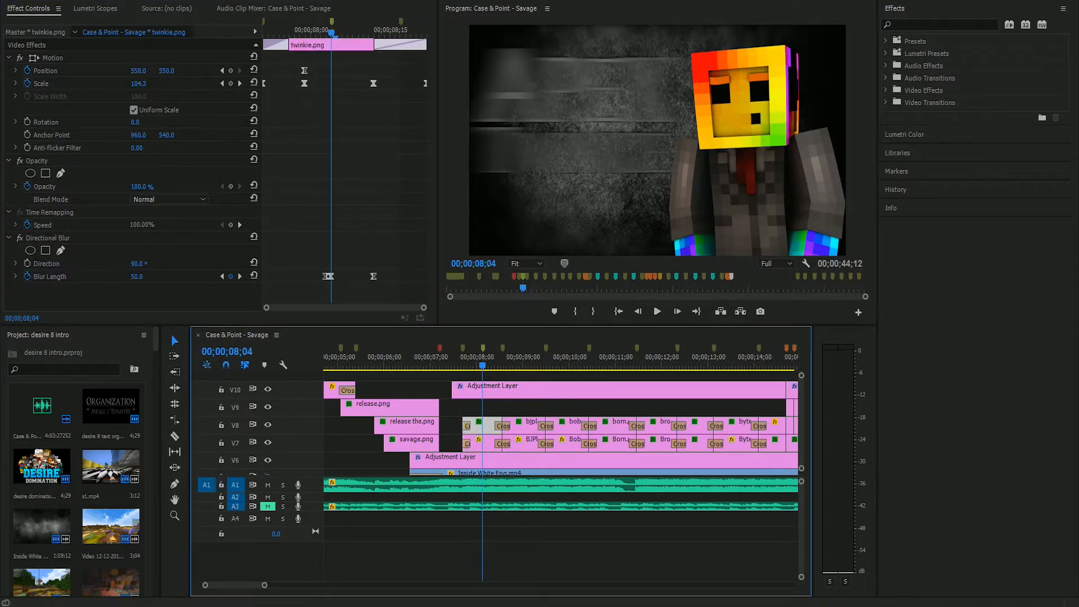
click(222, 277)
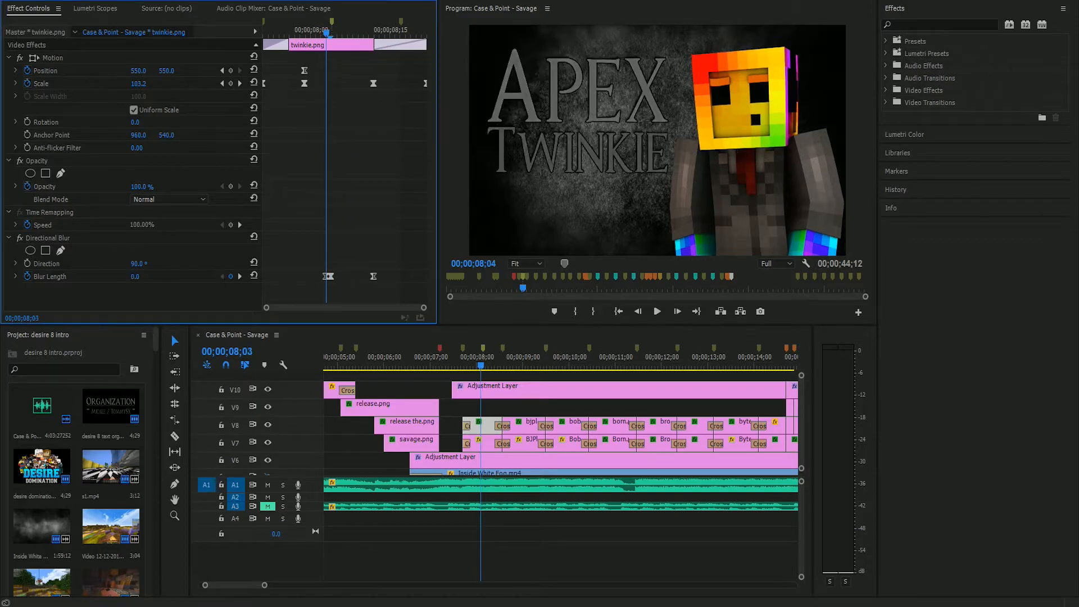
click(240, 276)
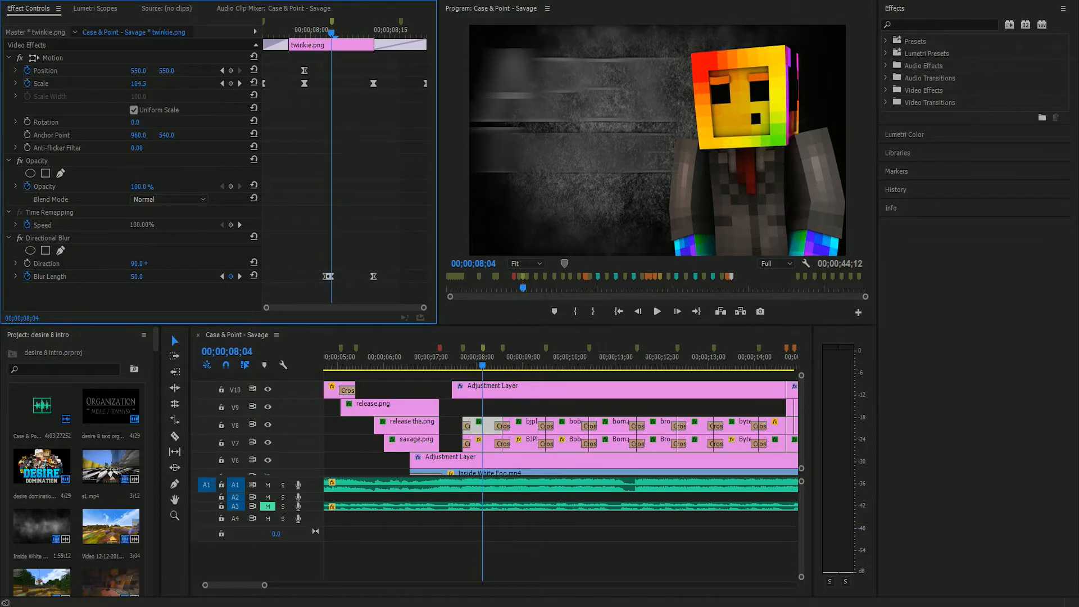
- Step through twinkie.png's blur animation to its last Blur Length keyframe at 00;00;08;12 and return to 00;00;07;28
key(Right)
key(Right)
key(Right)
key(Right)
key(Right)
key(Right)
key(Right)
key(Right)
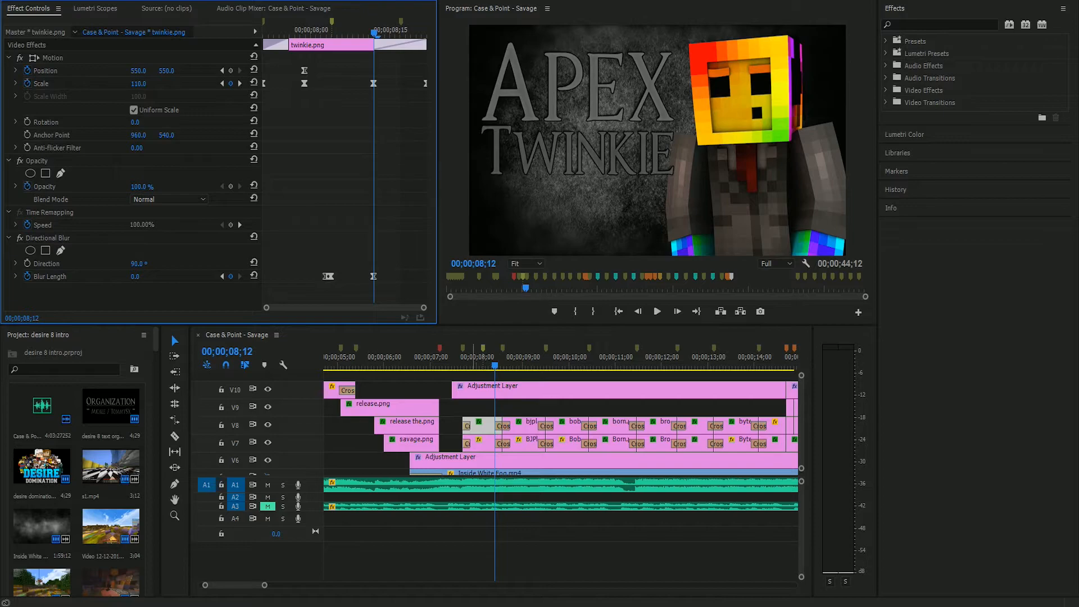
click(473, 360)
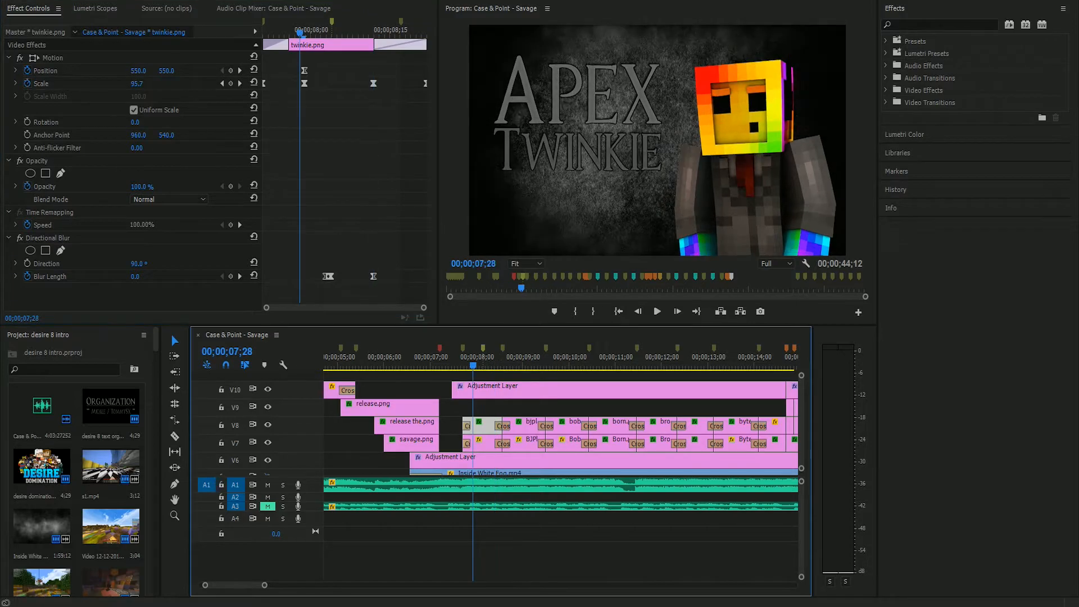
- Compare twinkie.png at 00;00;07;27 and 00;00;08;04, and scrub through its blur and exit zoom to 00;00;08;15
key(Up)
click(482, 349)
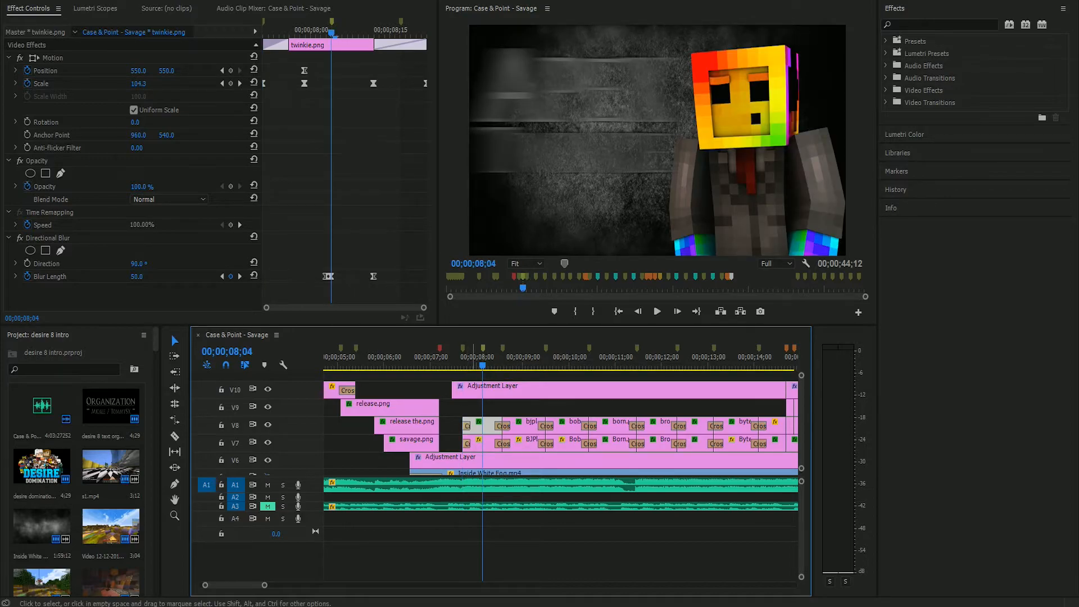
click(472, 358)
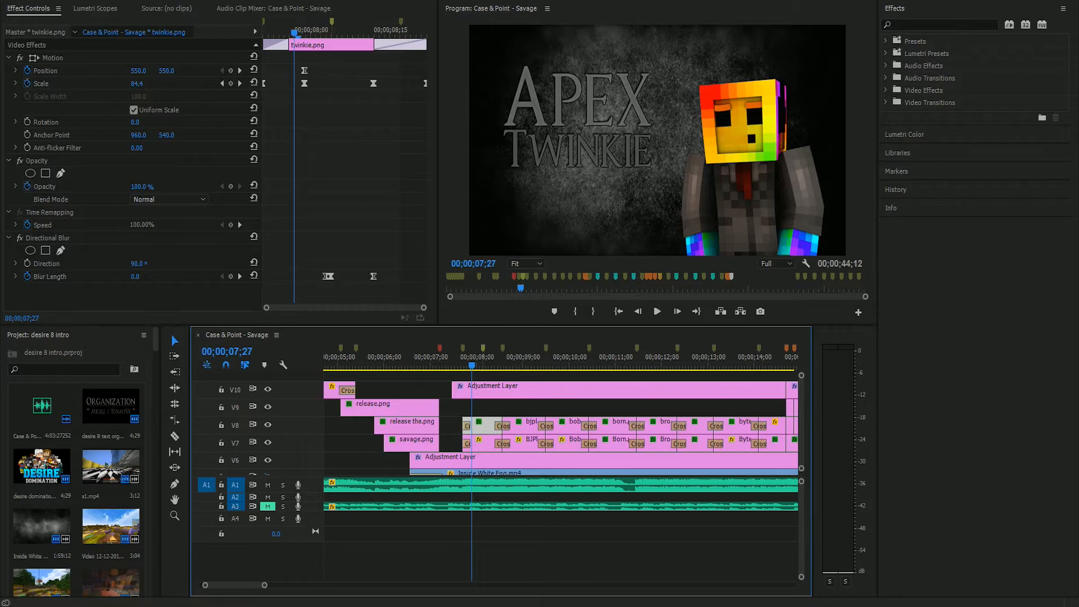
click(483, 357)
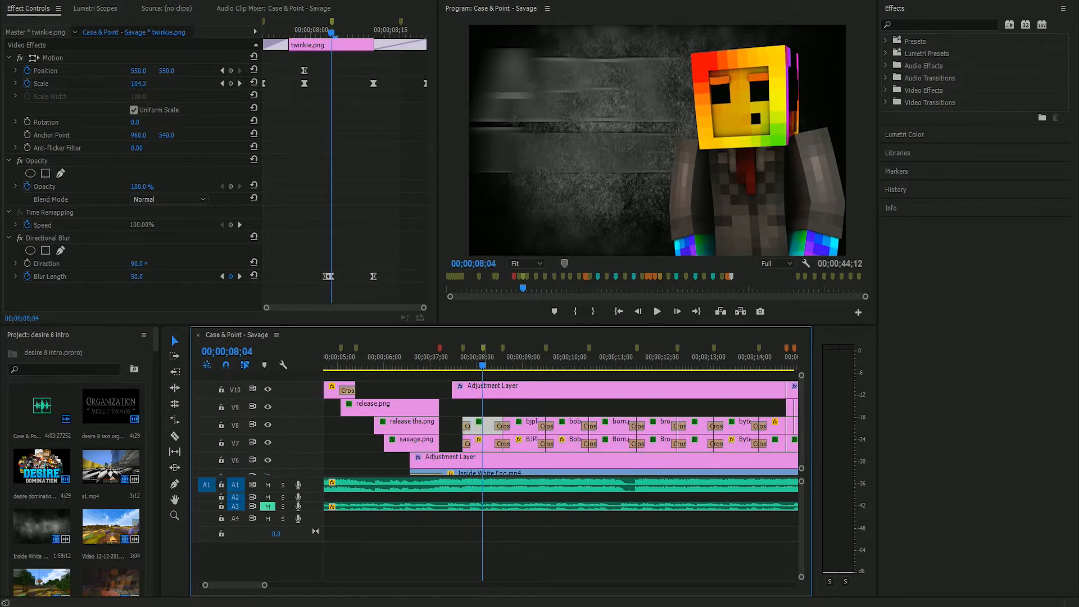
drag(487, 358, 492, 357)
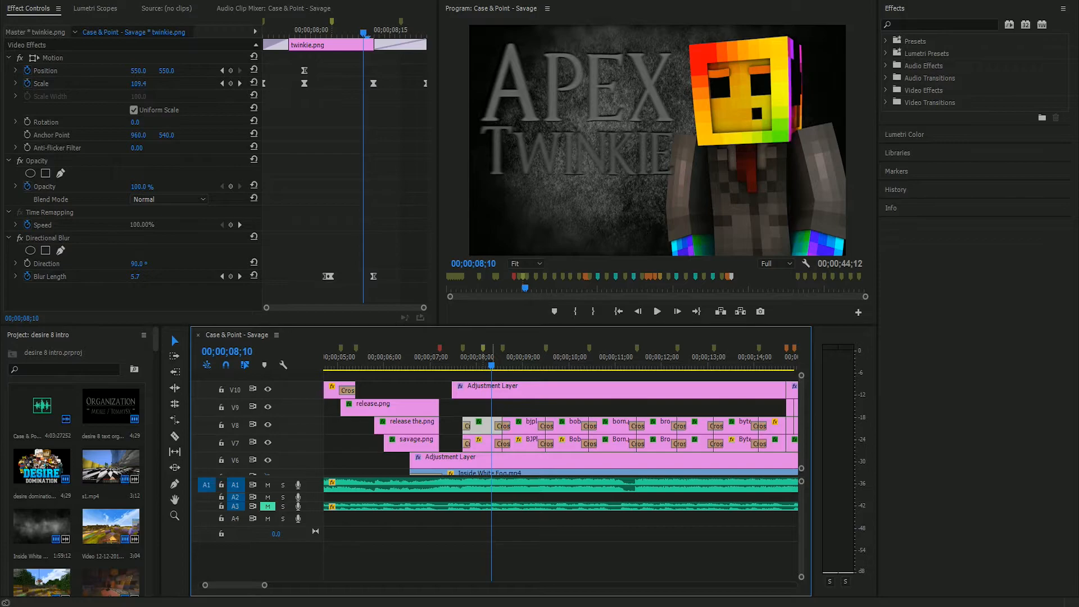
drag(491, 358, 499, 357)
- Inspect the Cross Dissolve between twinkie.png and bjplays.png, and play the member cards up to 00;00;10;25
click(506, 425)
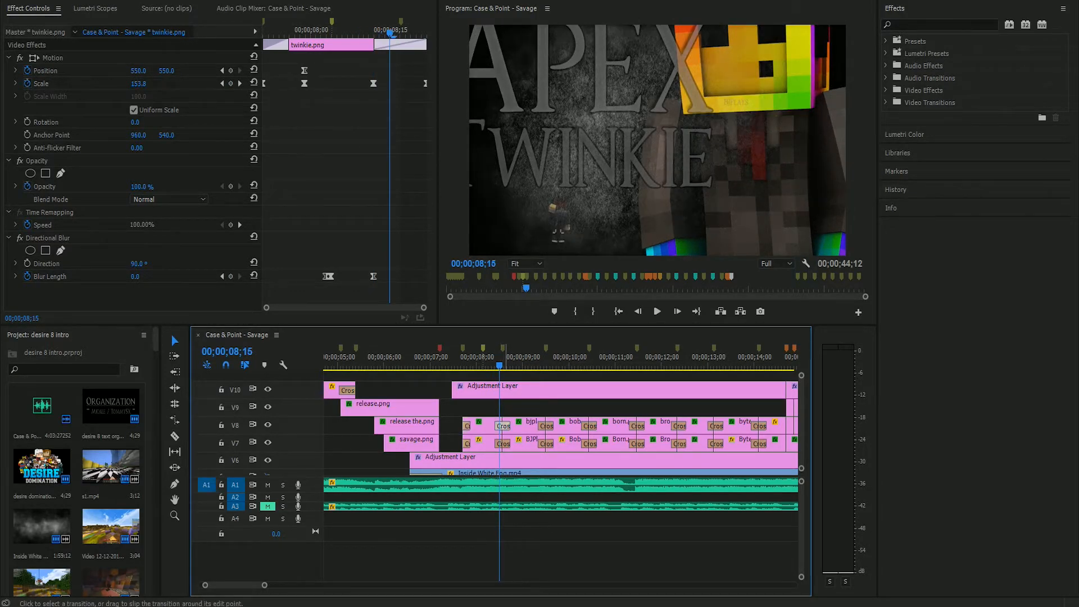
key(space)
key(space)
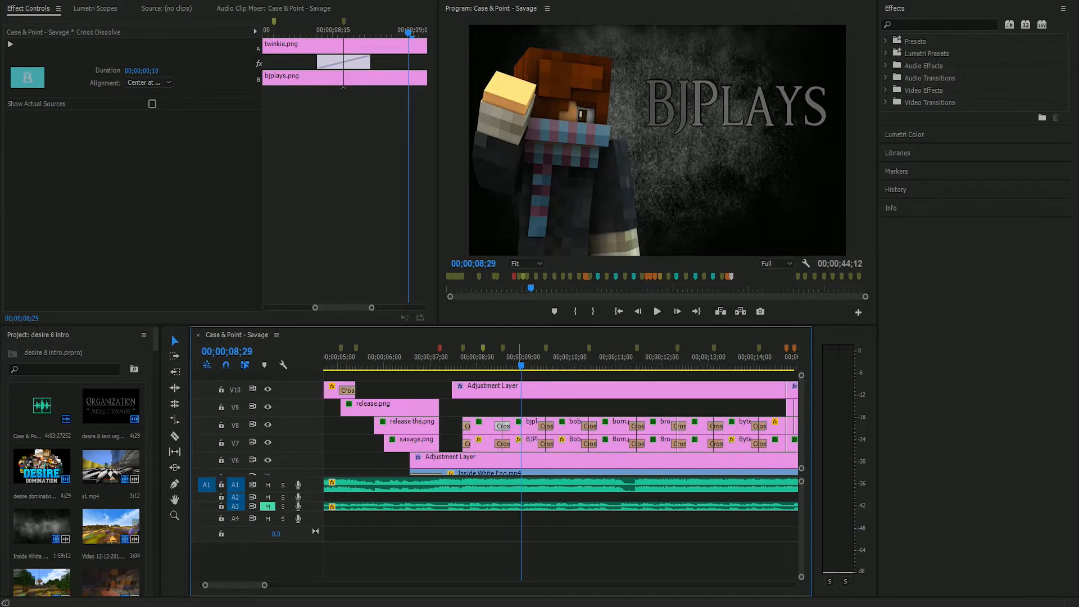
key(space)
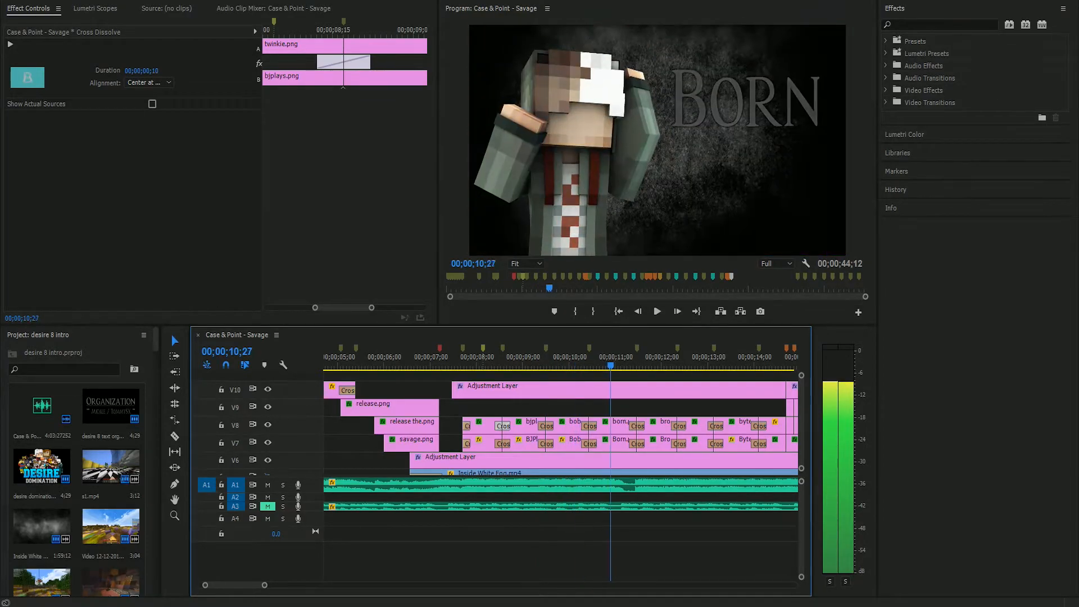
key(space)
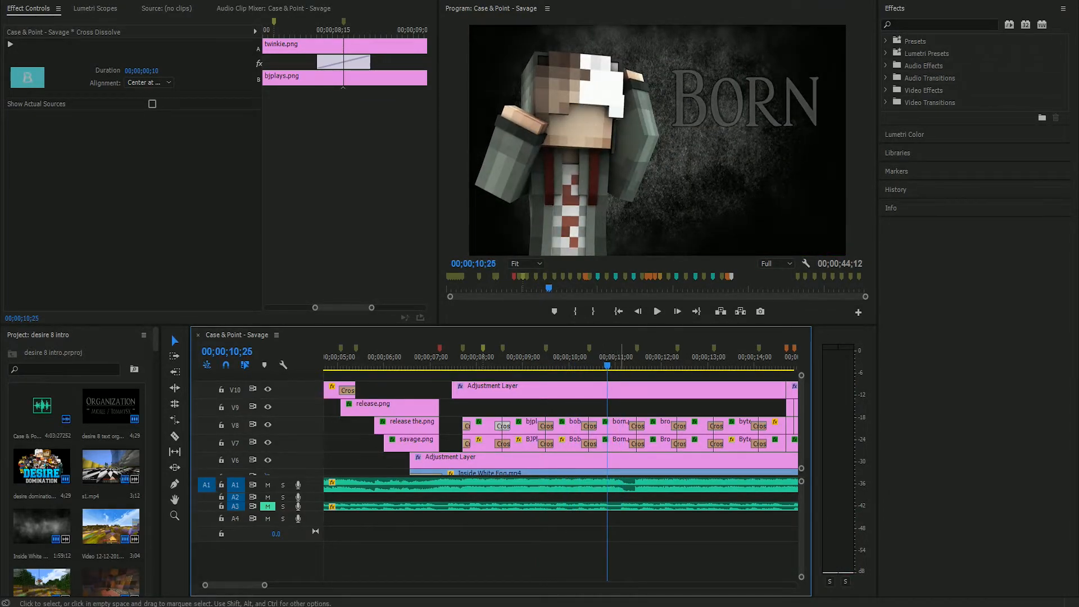
- Scrub through the Tint and Opacity animation of Born.png on V7 and the Opacity and Blur Length of born.png on V8
click(613, 445)
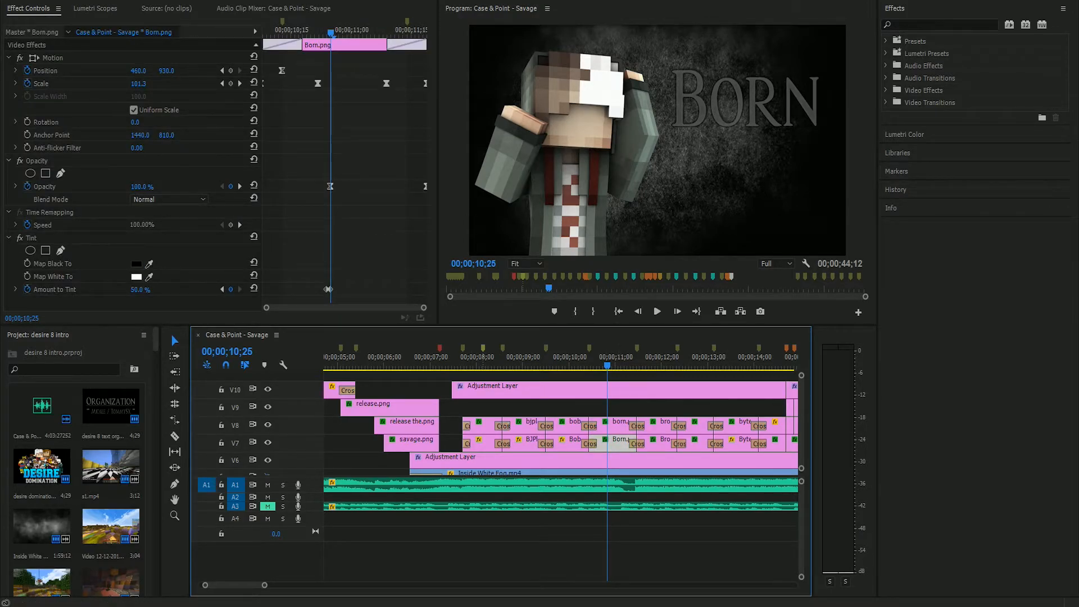
drag(330, 34, 359, 33)
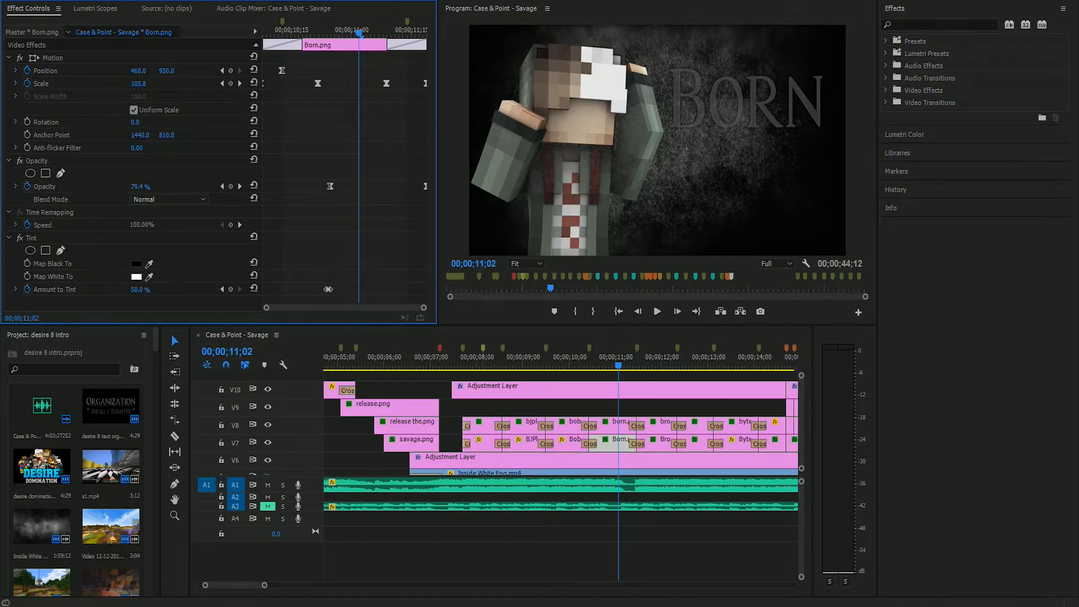
drag(359, 34, 319, 33)
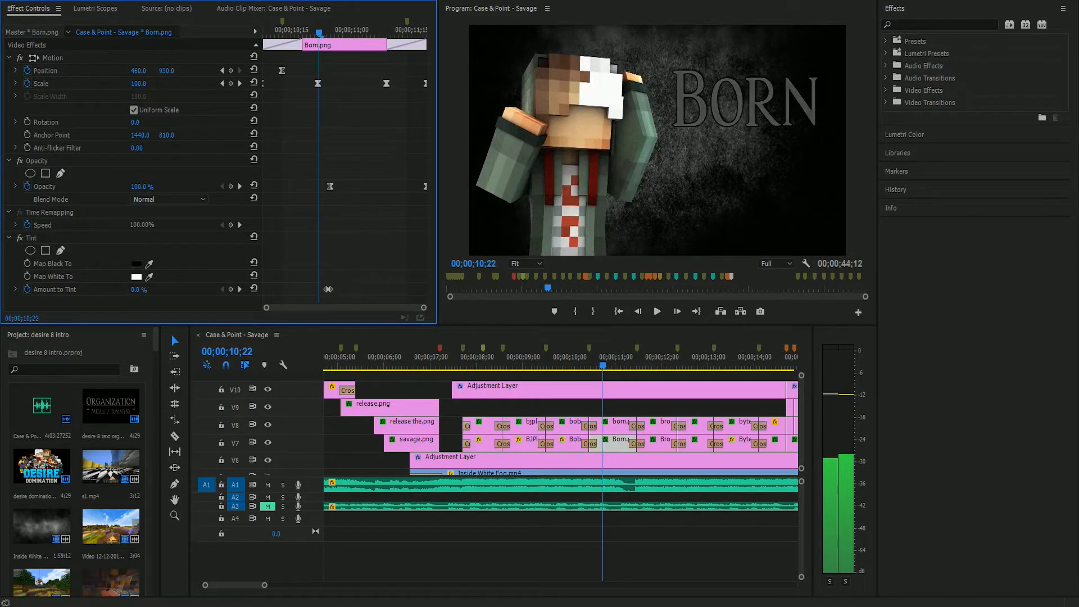
click(617, 426)
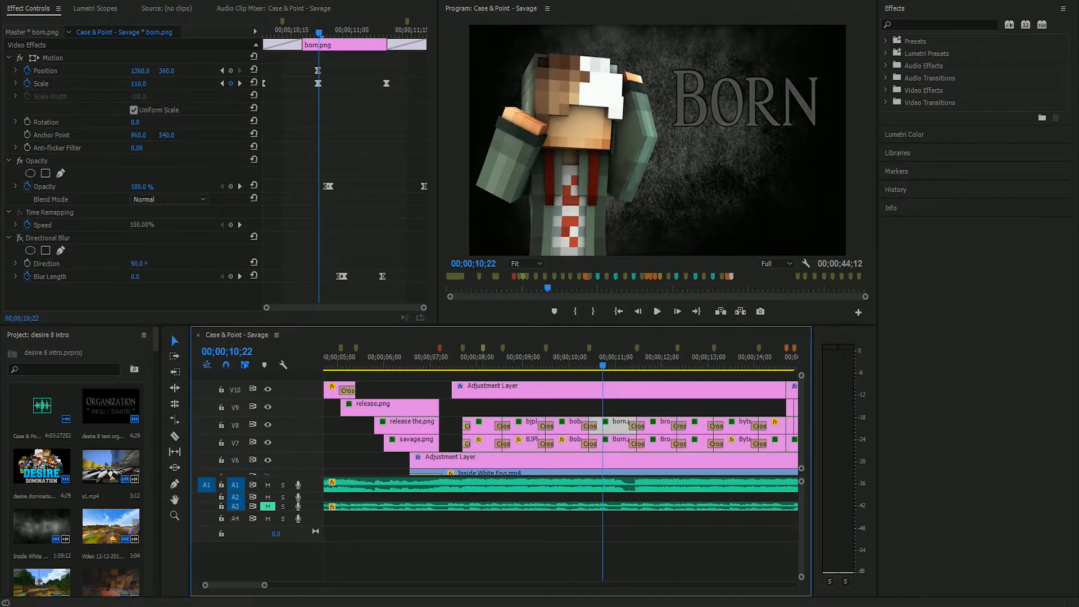
drag(318, 34, 363, 34)
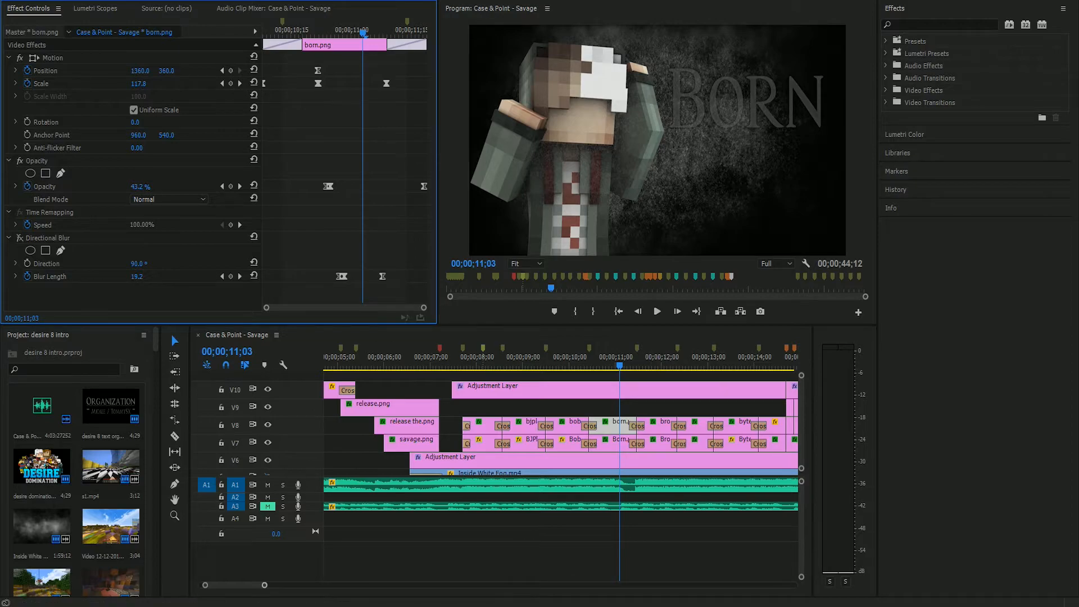
- Play the sequence from the Born card through the Bytexal card and stop on Cappy Rappy at 00;00;14;19
key(minus)
drag(591, 358, 585, 357)
key(space)
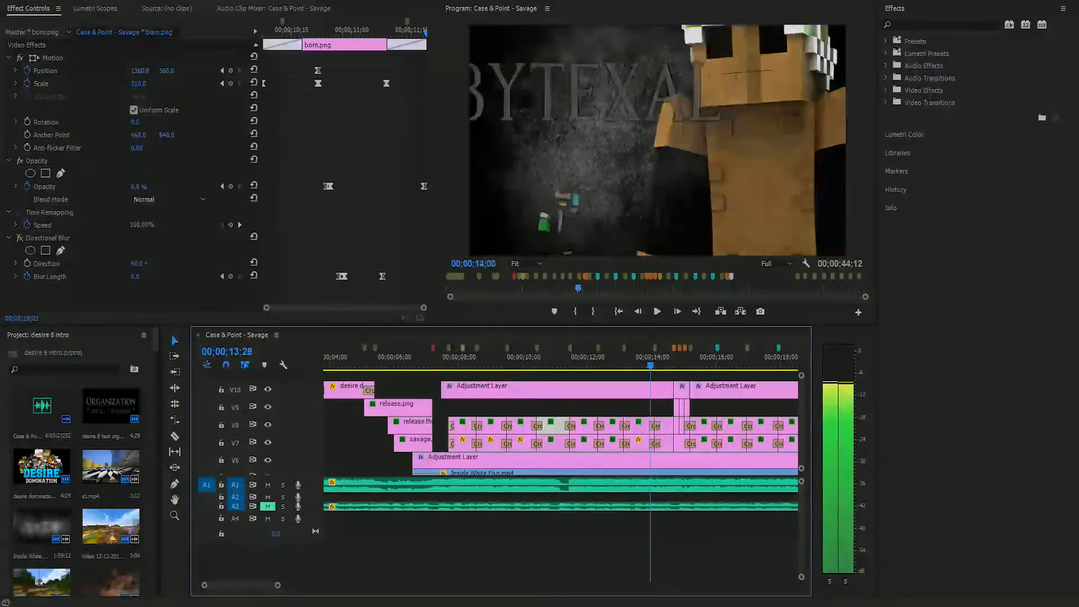
key(space)
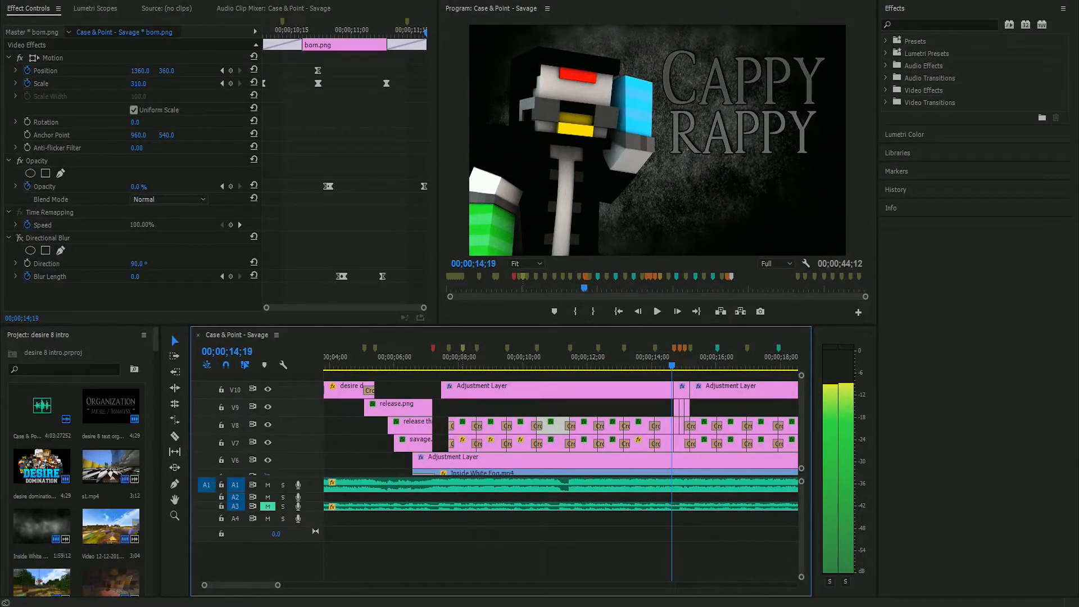
- Play the Cappy Rappy card to 00;00;15;07 and inspect Cappyrappy.png's effects back at 00;00;14;21
key(equal)
key(equal)
click(657, 311)
click(657, 311)
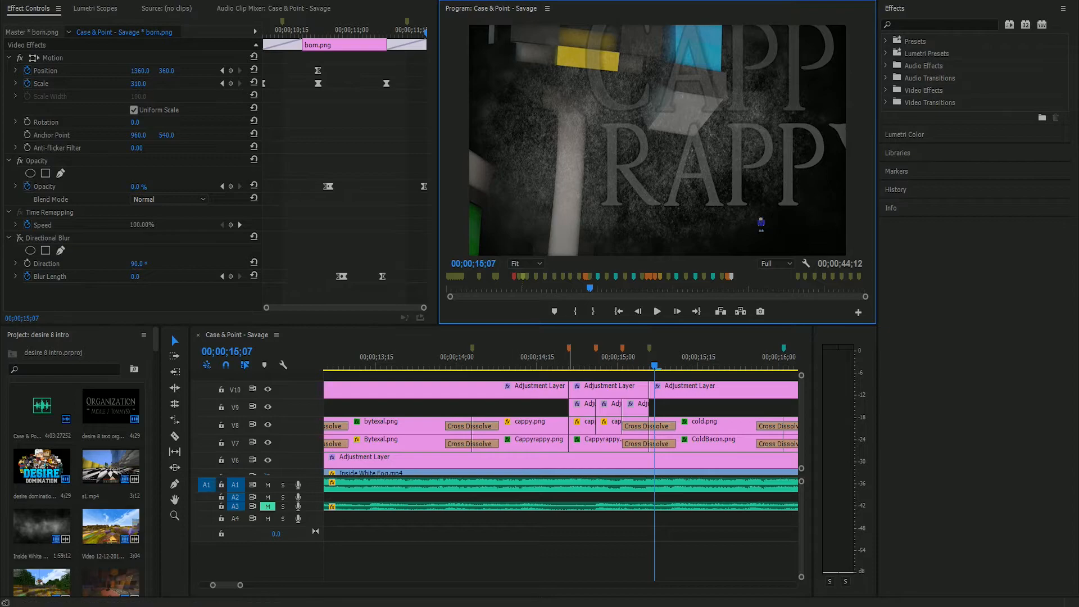
click(568, 363)
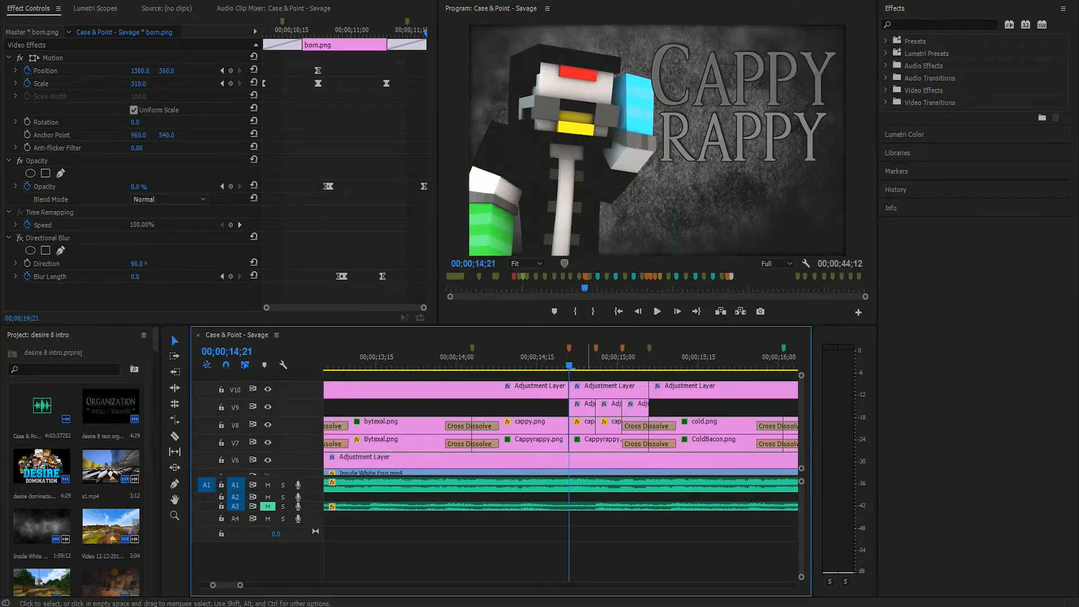
click(596, 444)
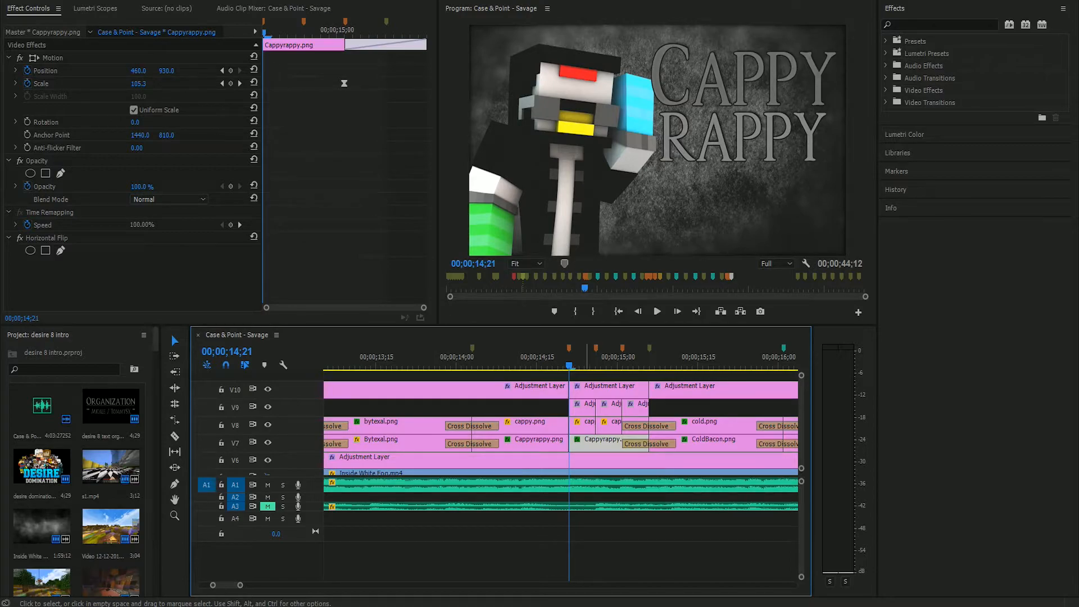
- Compare the Brightness keyframes of the three short adjustment layers on V9 above the Cappy Rappy card
click(583, 404)
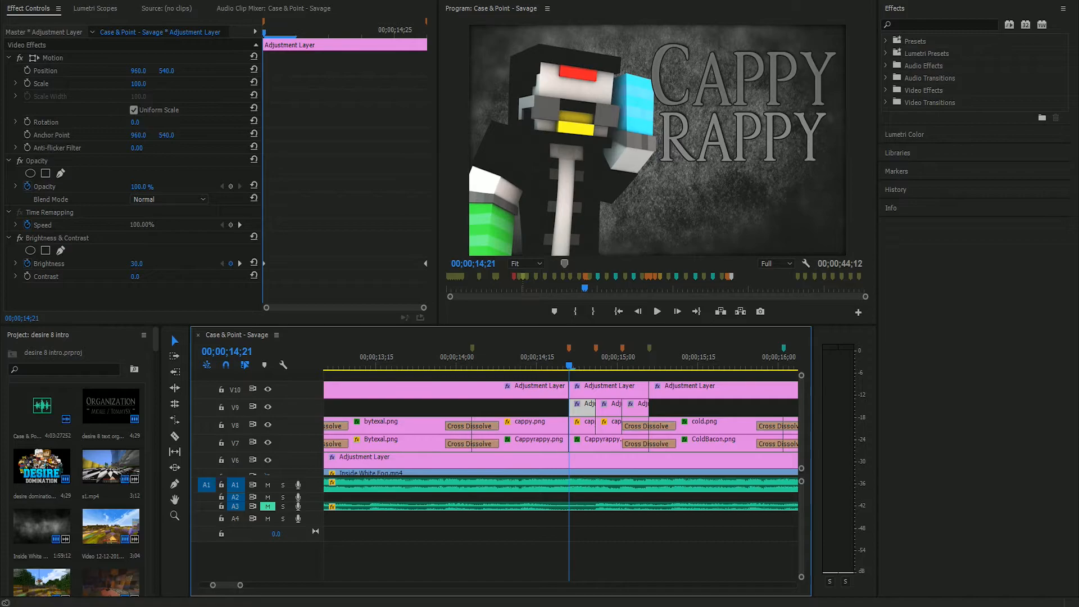
drag(264, 34, 328, 33)
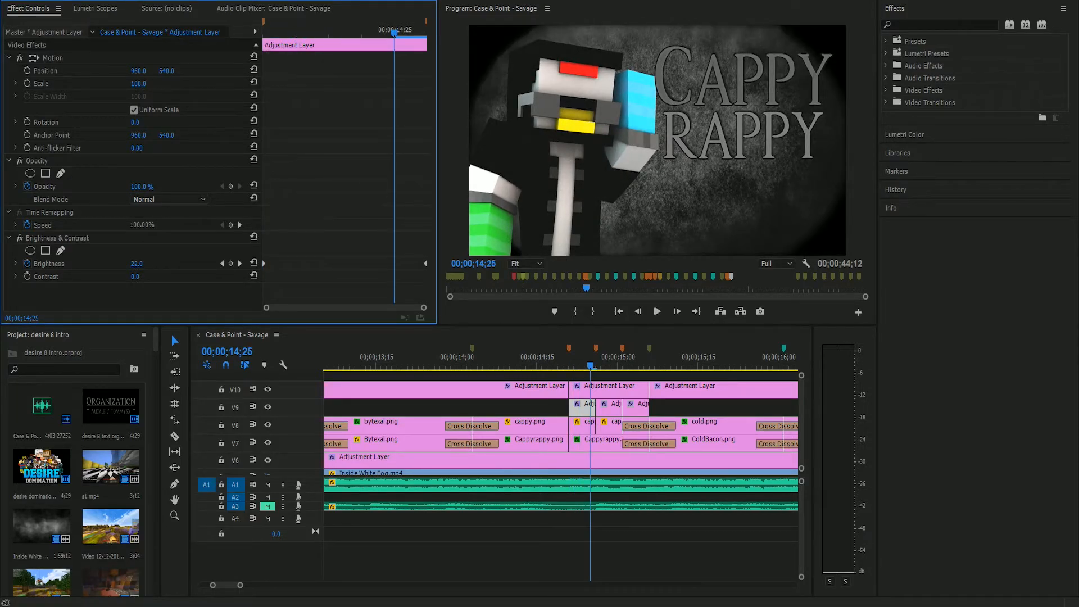
click(608, 408)
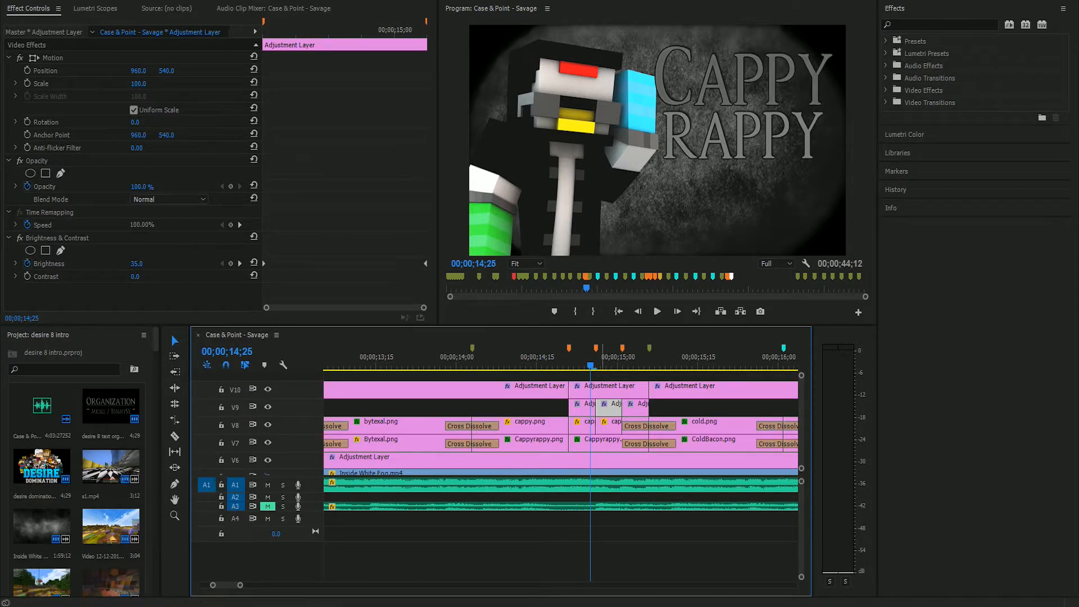
key(Right)
click(623, 348)
click(639, 408)
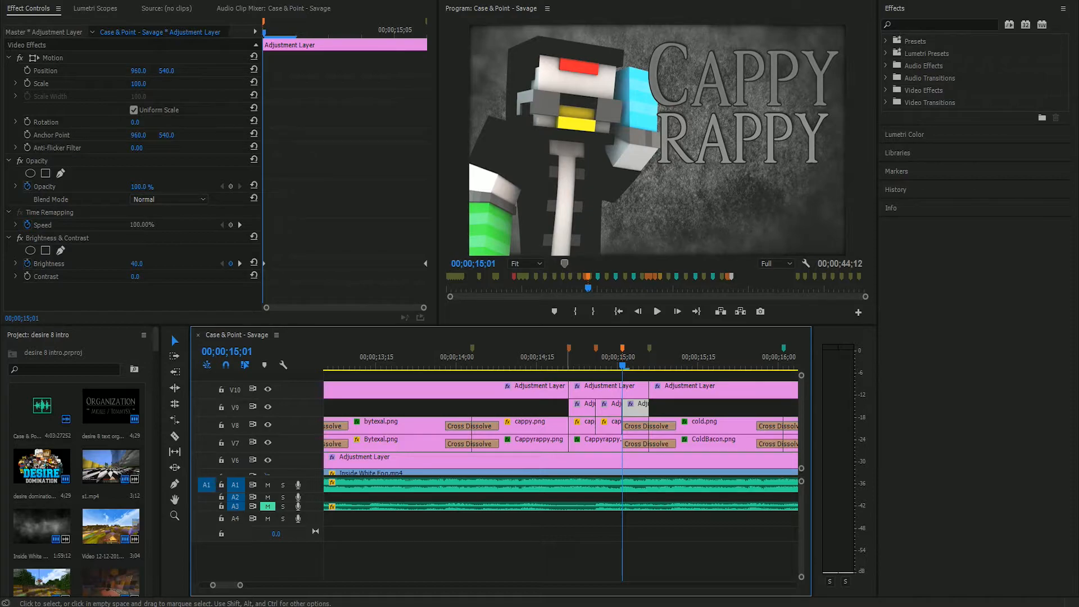
- Step through the Scale animation of the first short cappy.png segment from 00;00;14;21 and return to its start
click(573, 360)
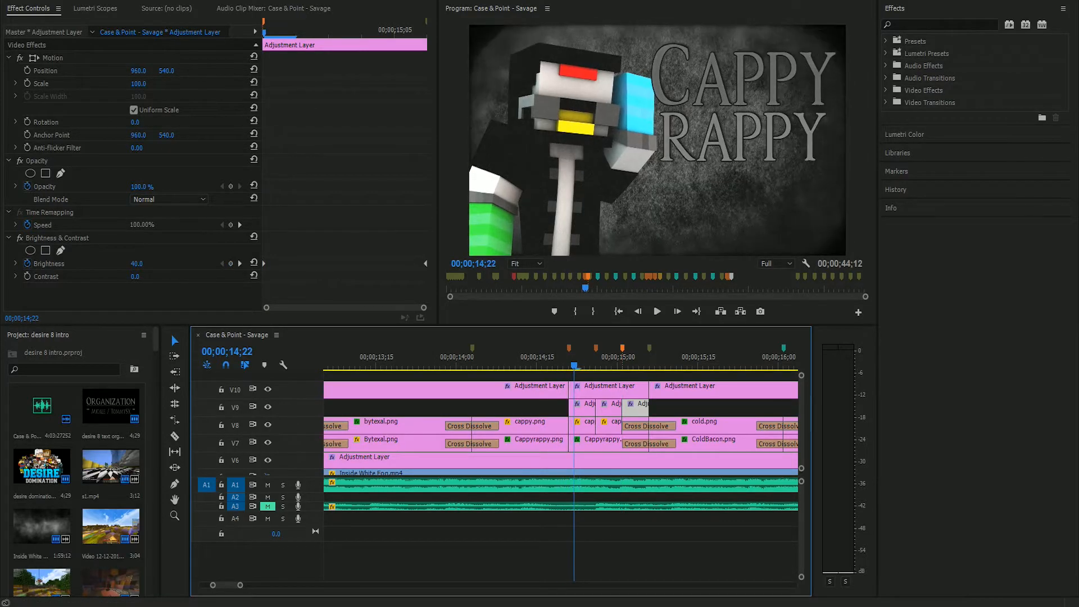
drag(572, 359, 568, 360)
click(582, 427)
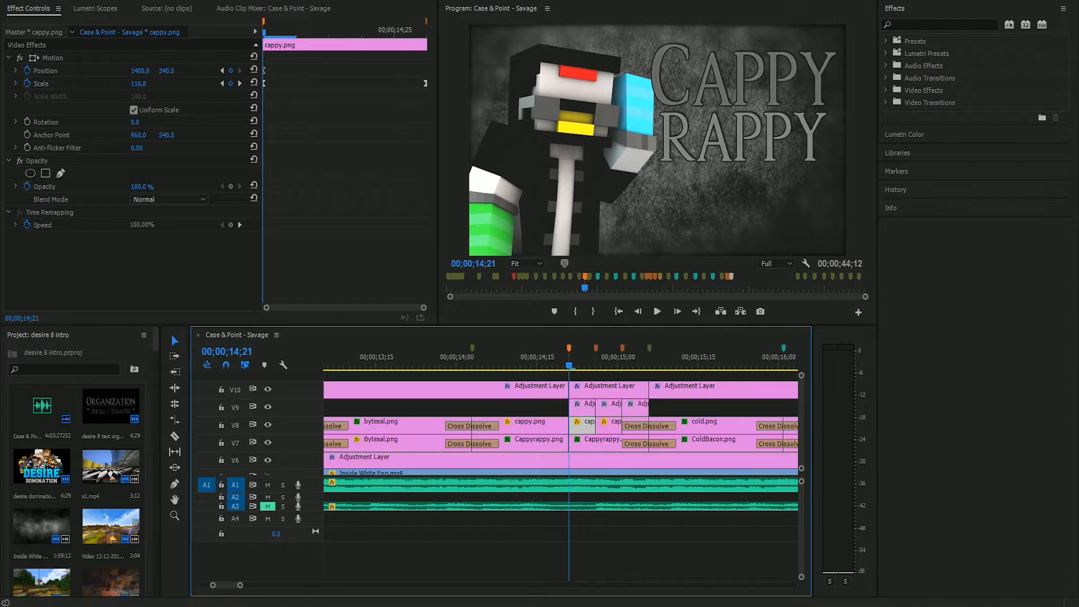
mouse_move(264, 32)
mouse_down()
mouse_move(362, 32)
mouse_move(264, 32)
mouse_up()
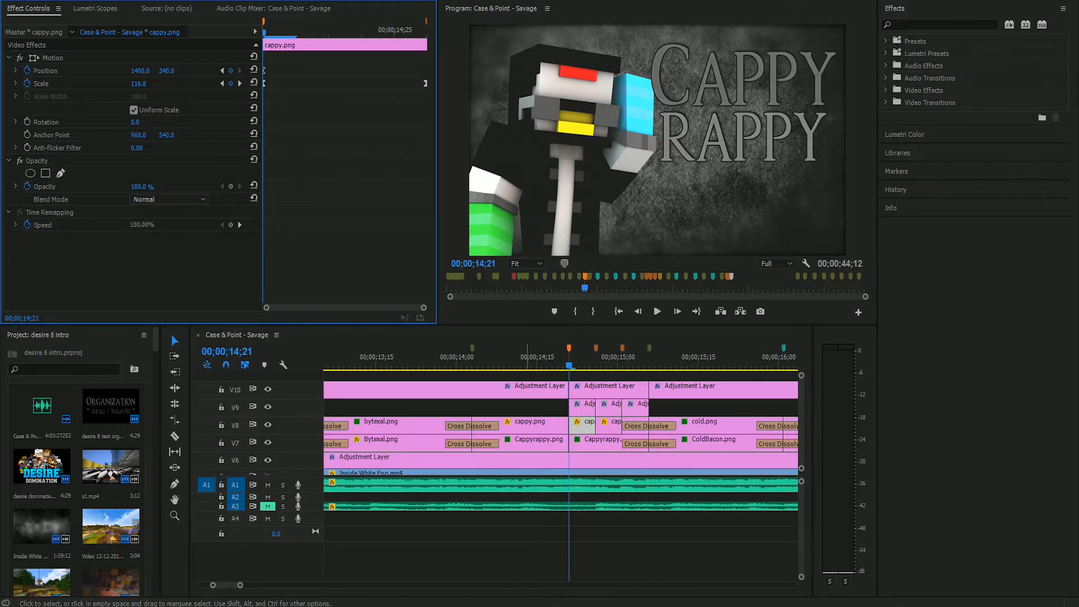
key(Right)
key(Right)
key(Right)
key(Right)
key(Right)
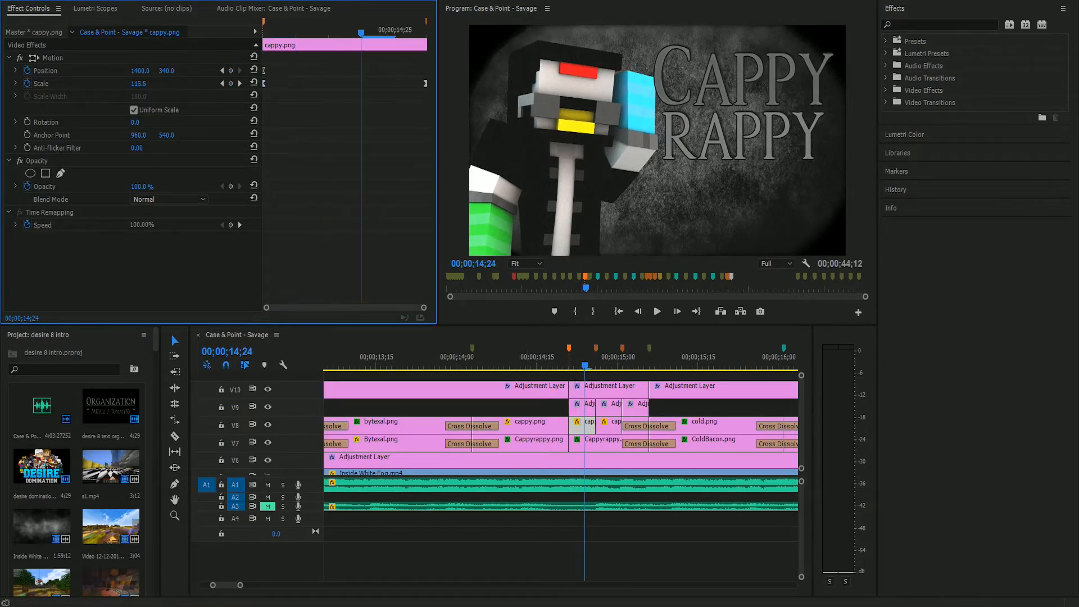
key(Up)
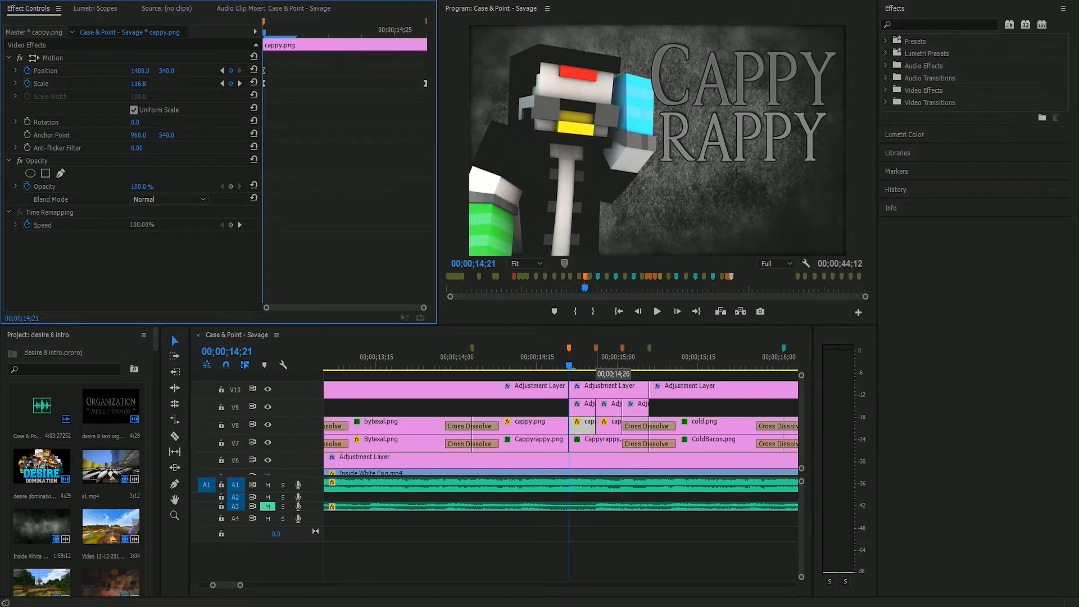
- Inspect the starting Scale of the next two cappy.png segments at 00;00;14;26 and 00;00;15;01
click(596, 363)
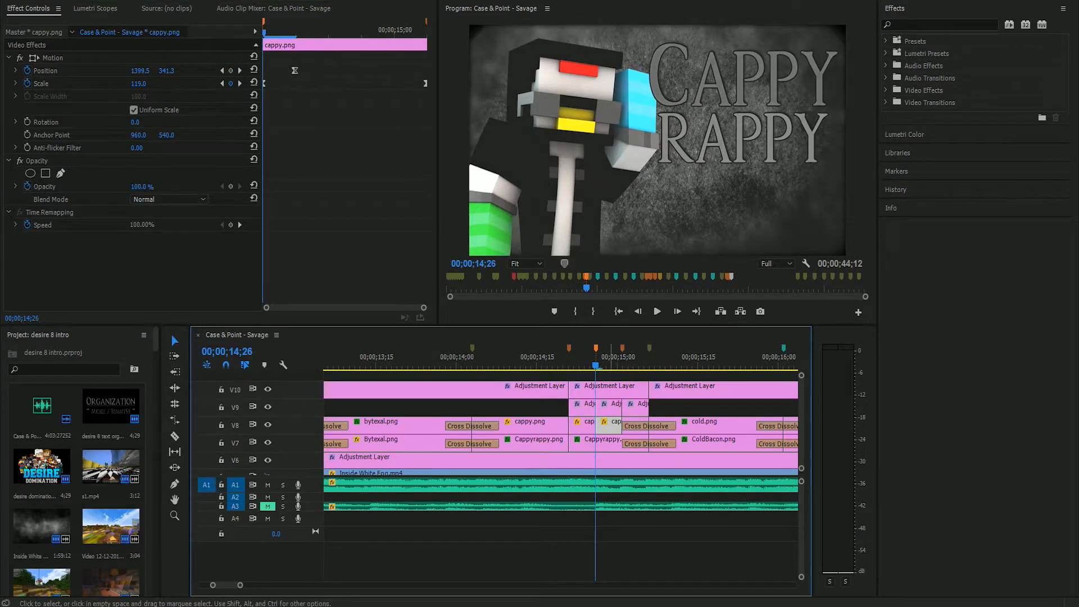
key(Down)
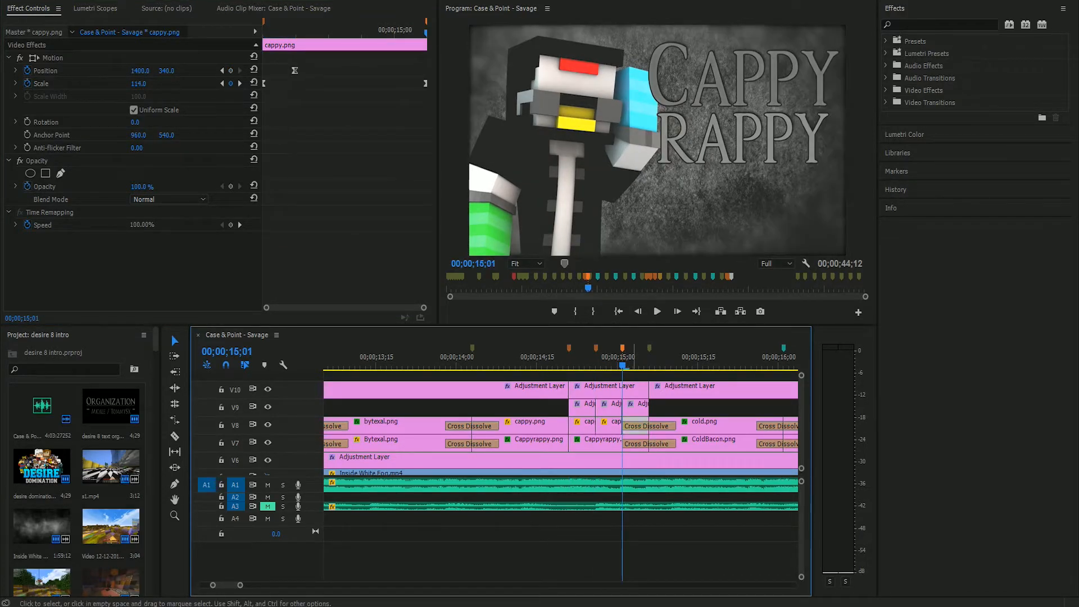
click(633, 419)
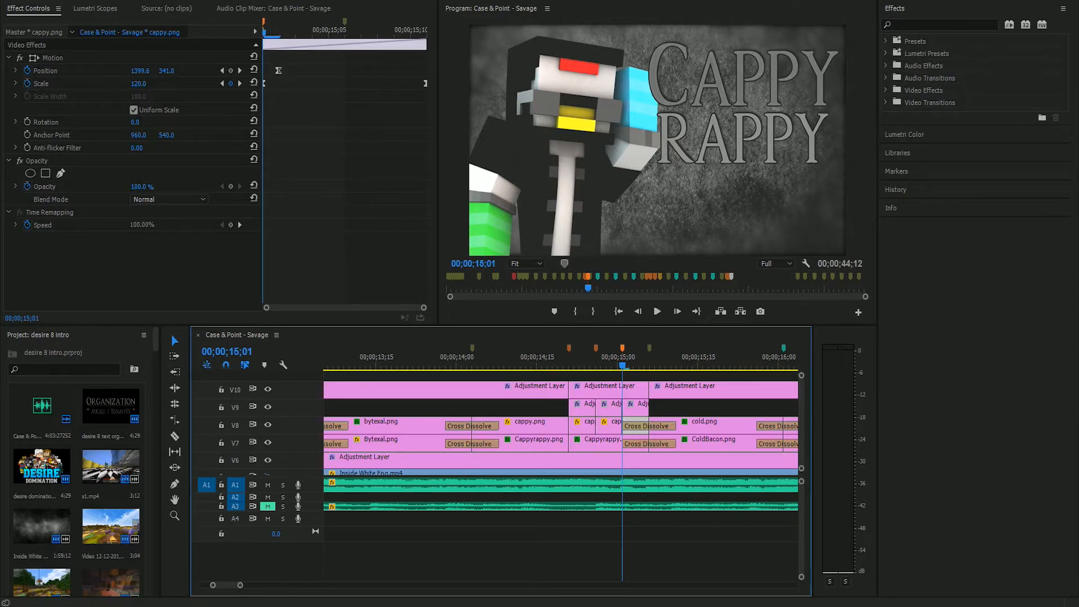
- Replay the Cappy Rappy pulses, inspect the Noise adjustment layer on V10 above them, and play on to 00;00;15;17
click(563, 362)
key(space)
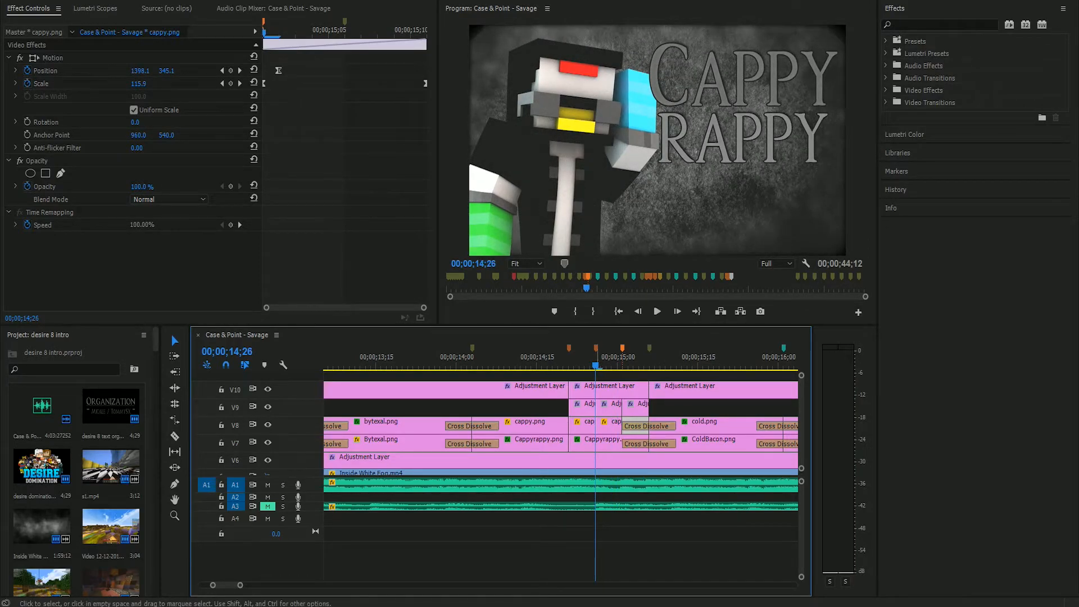
click(589, 390)
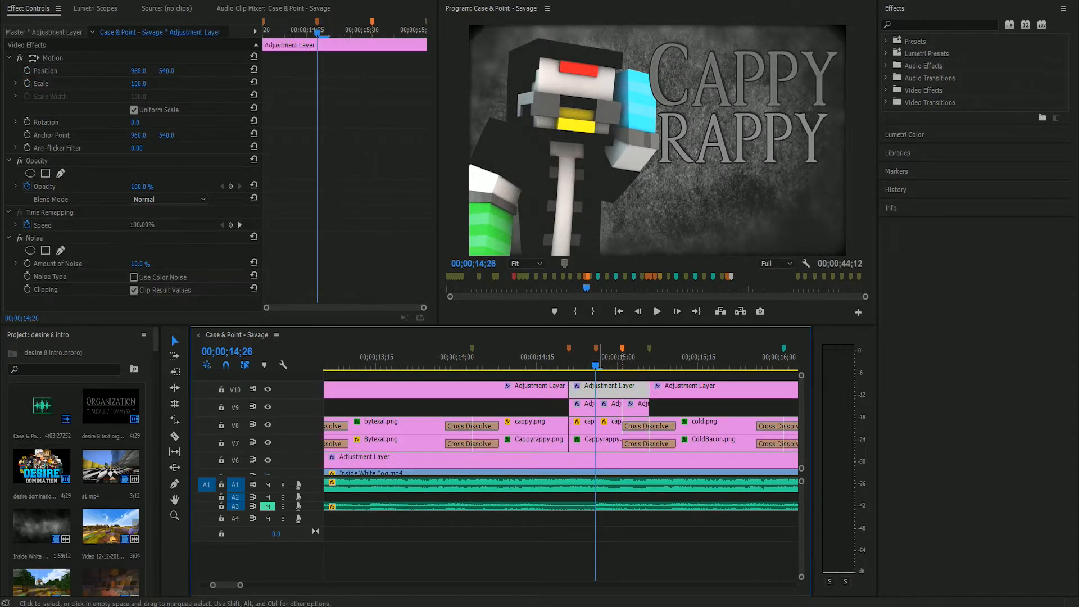
key(space)
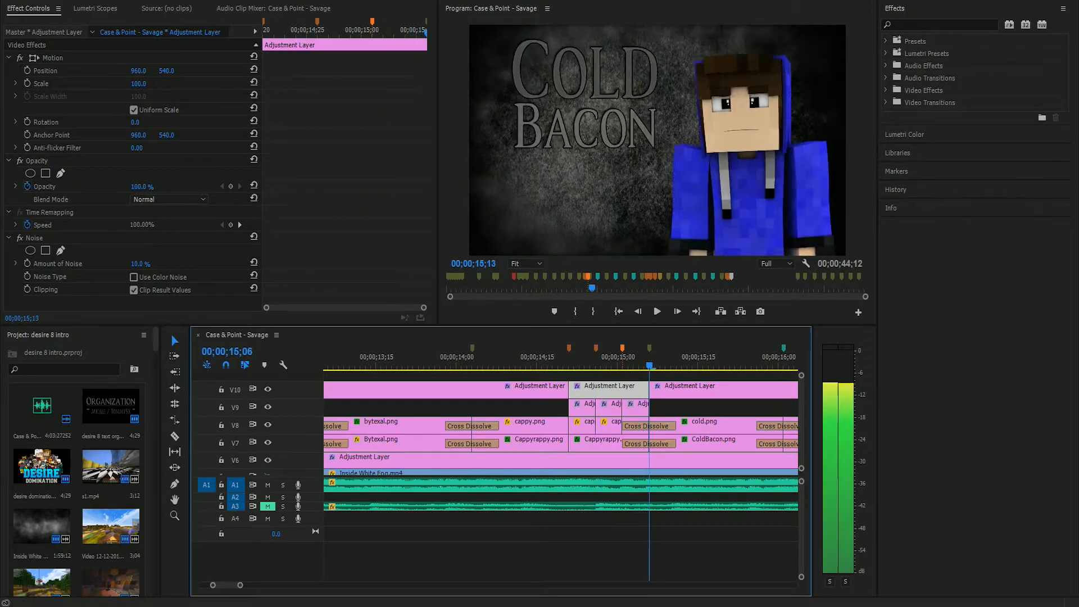
key(space)
- Play the member cards from 00;00;15;17 on to 00;00;18;06
key(minus)
key(minus)
key(minus)
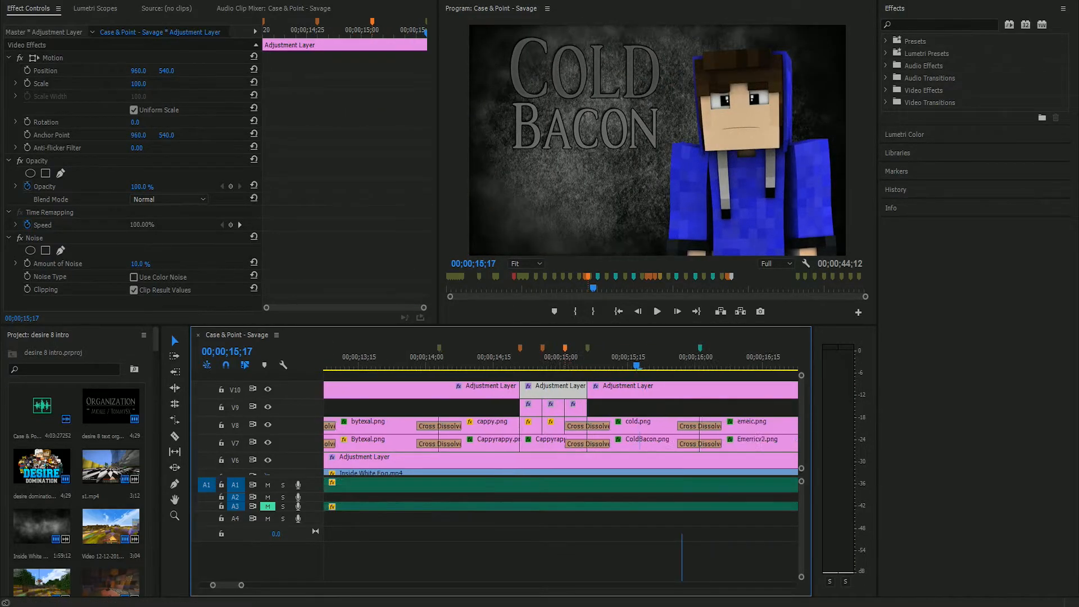
key(space)
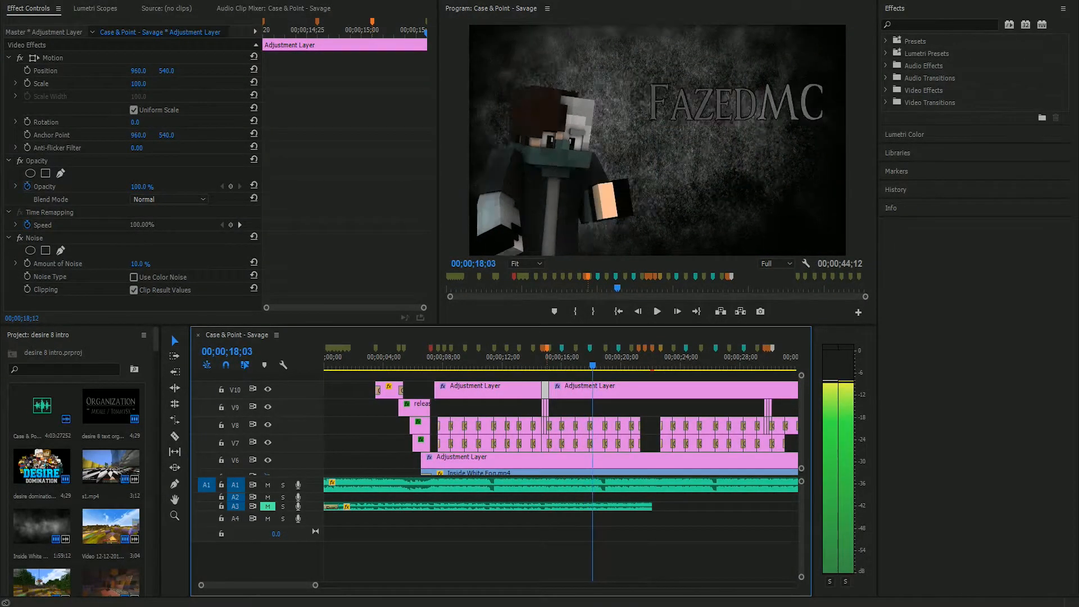
key(space)
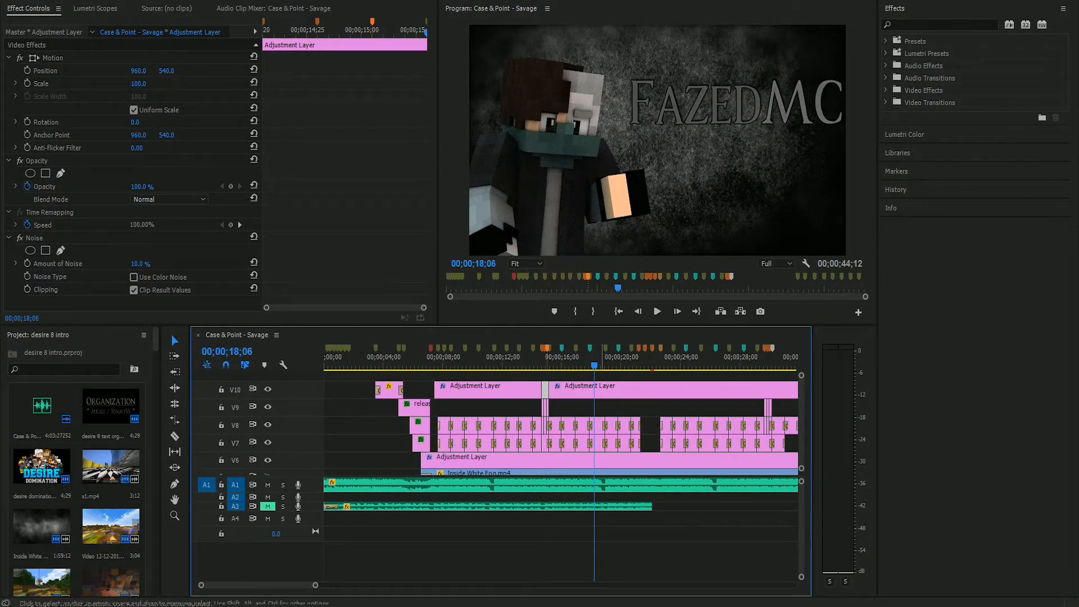
- Inspect the Position and Scale keyframes of the fazed.png clip on V8 at 00;00;18;06 and 00;00;18;07
click(600, 425)
drag(315, 33, 315, 32)
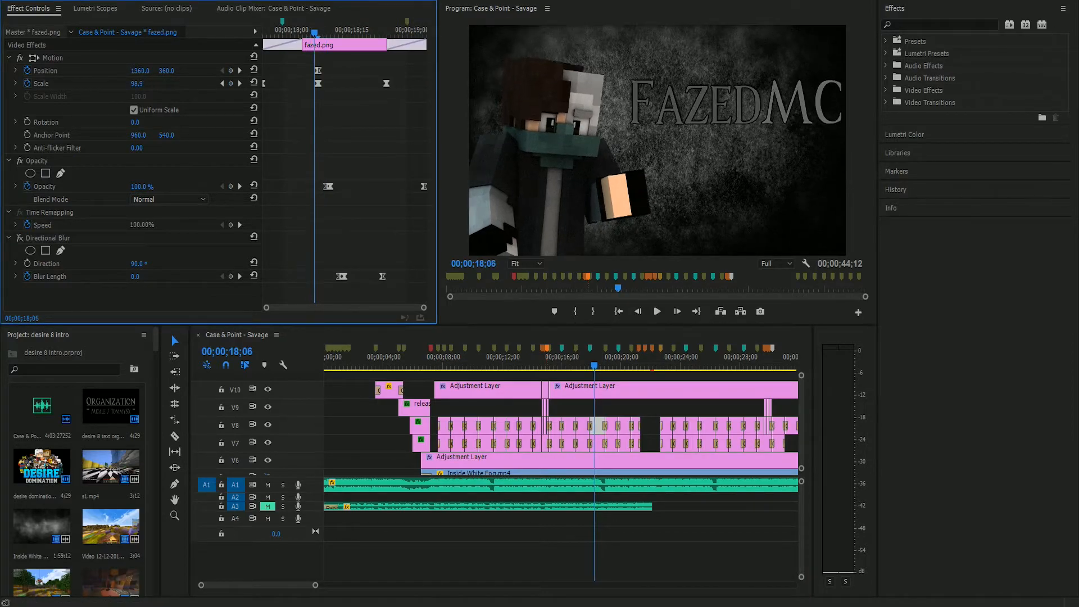
key(Right)
key(Left)
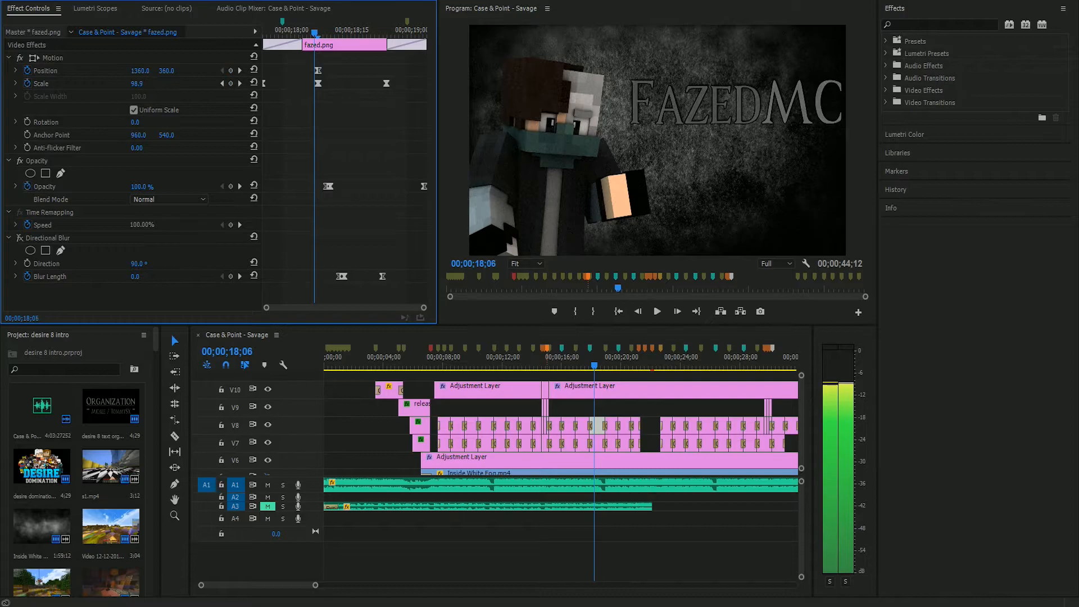
key(Right)
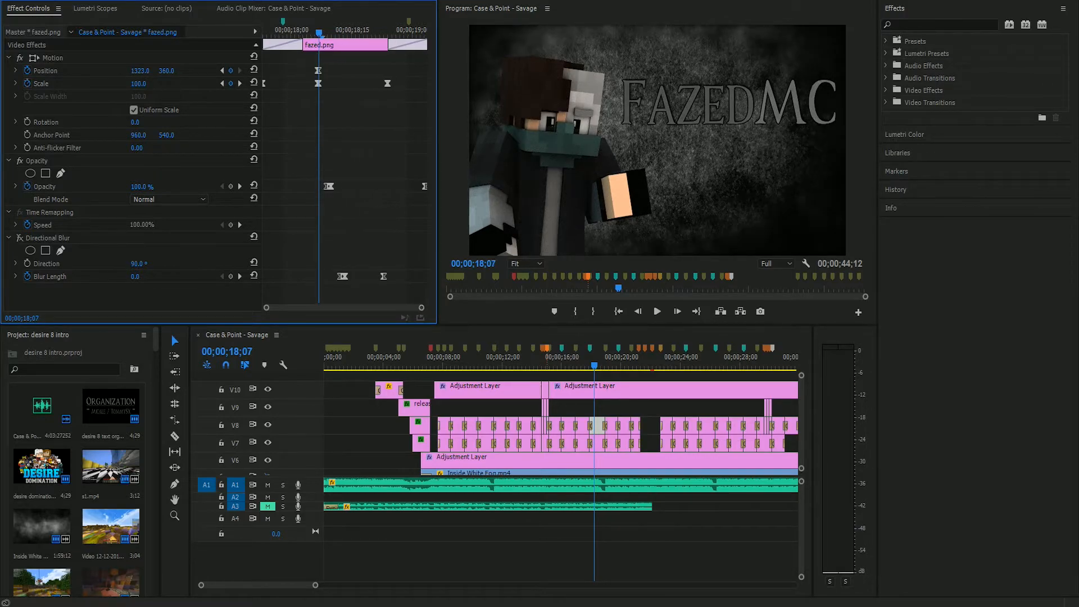
key(=)
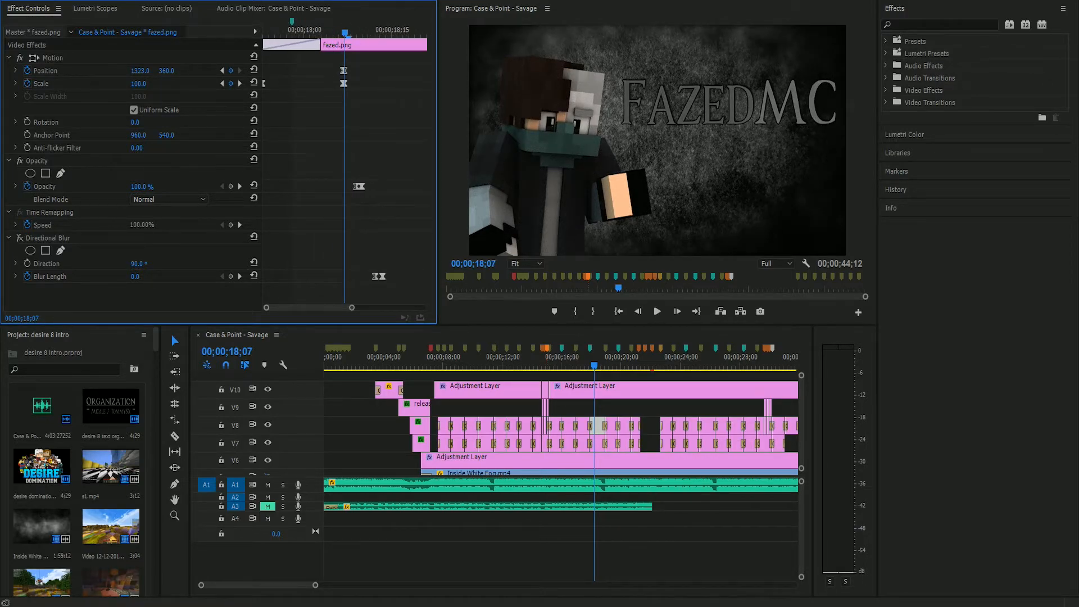
key(minus)
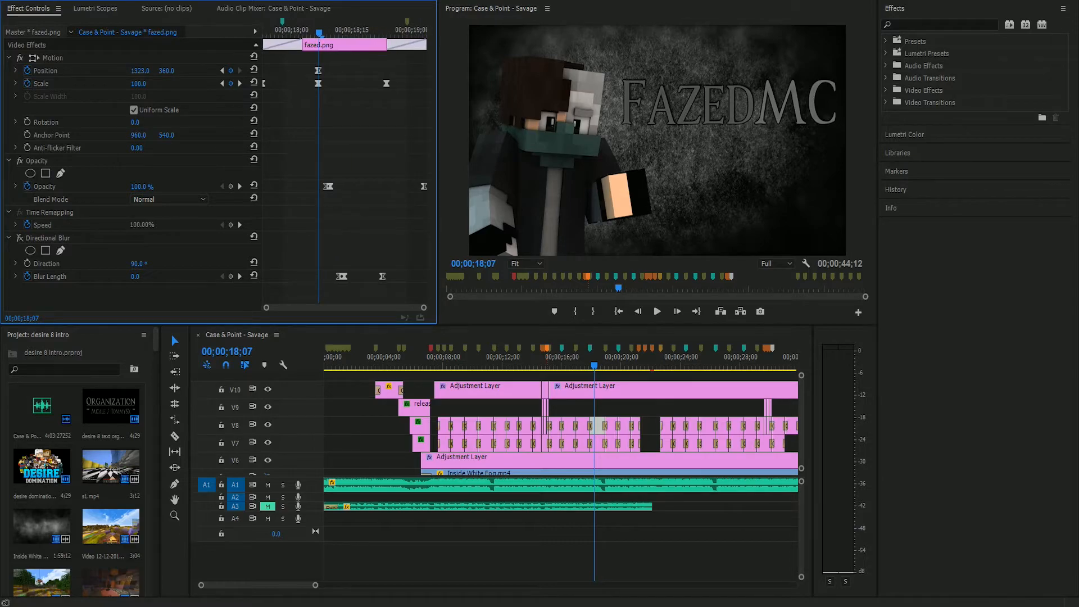
- Replay the fazed.png card's animation from 00;00;17;28 to 00;00;18;21
key(space)
drag(607, 365, 589, 365)
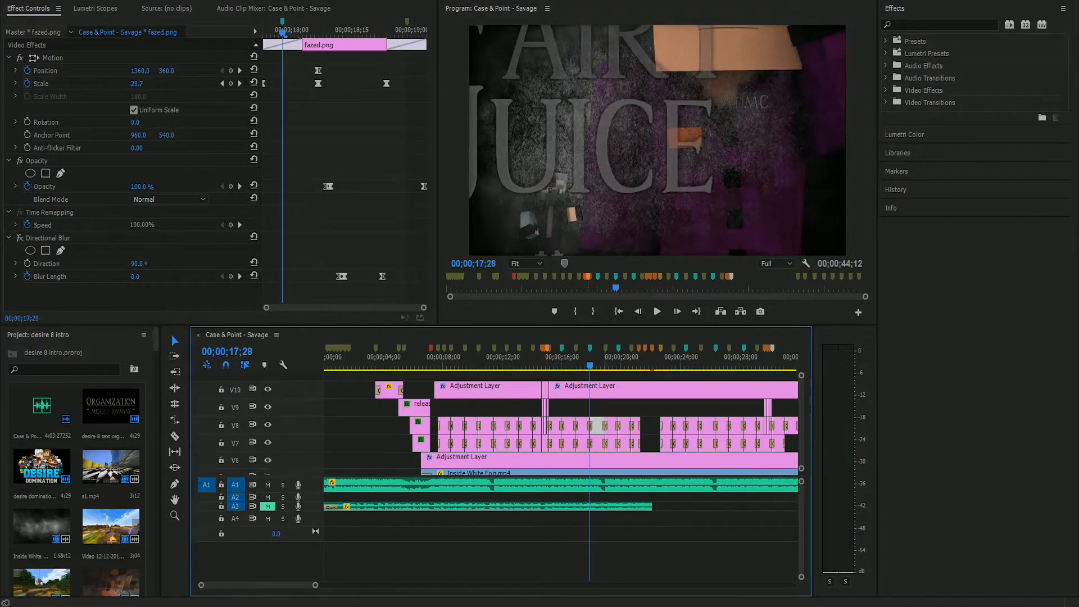
click(656, 311)
click(657, 311)
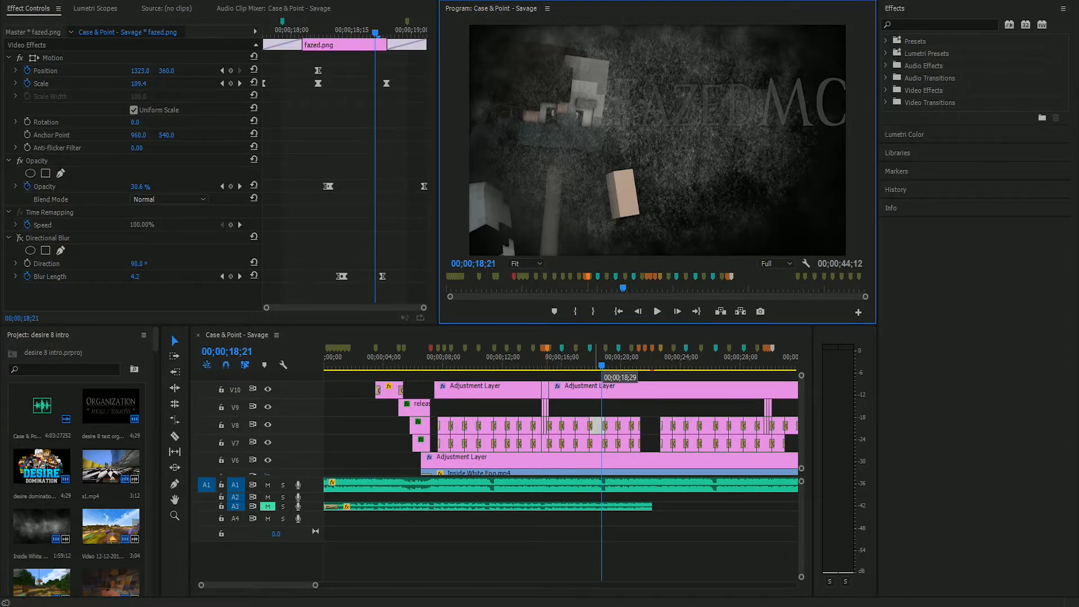
- Go to the last member card before the gap at 00;00;21;03 and play the gameplay section to 00;00;22;19
drag(602, 362, 637, 363)
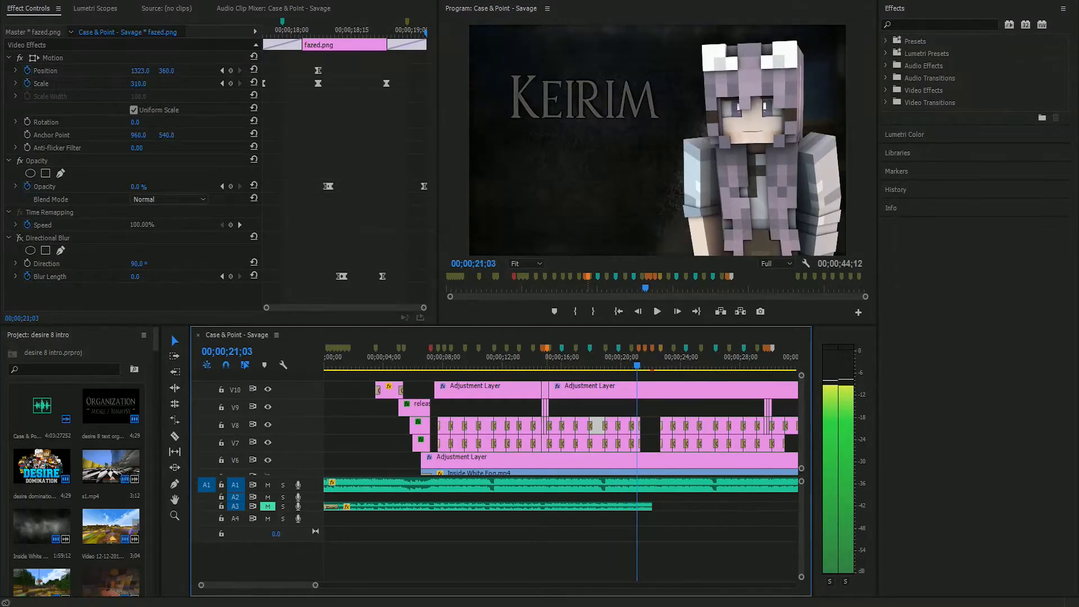
key(equal)
key(equal)
key(equal)
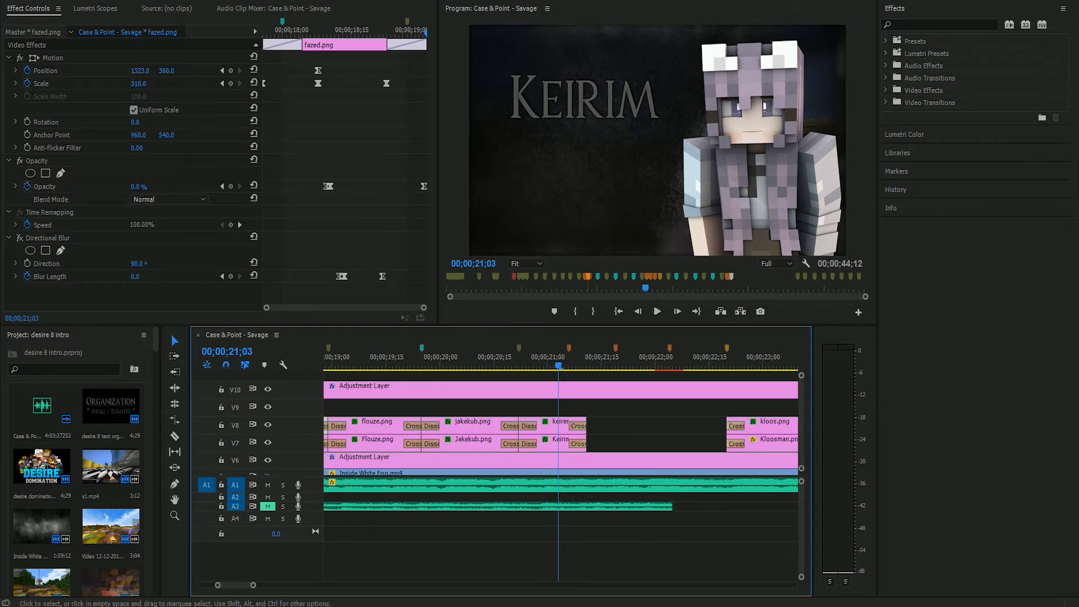
scroll(561, 424, up, 1)
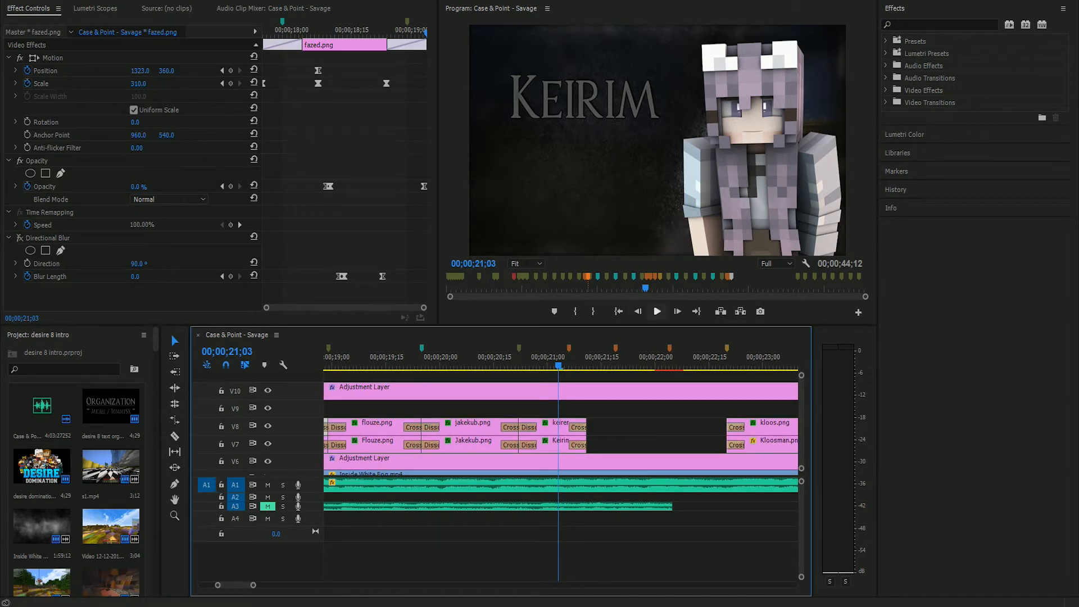
key(space)
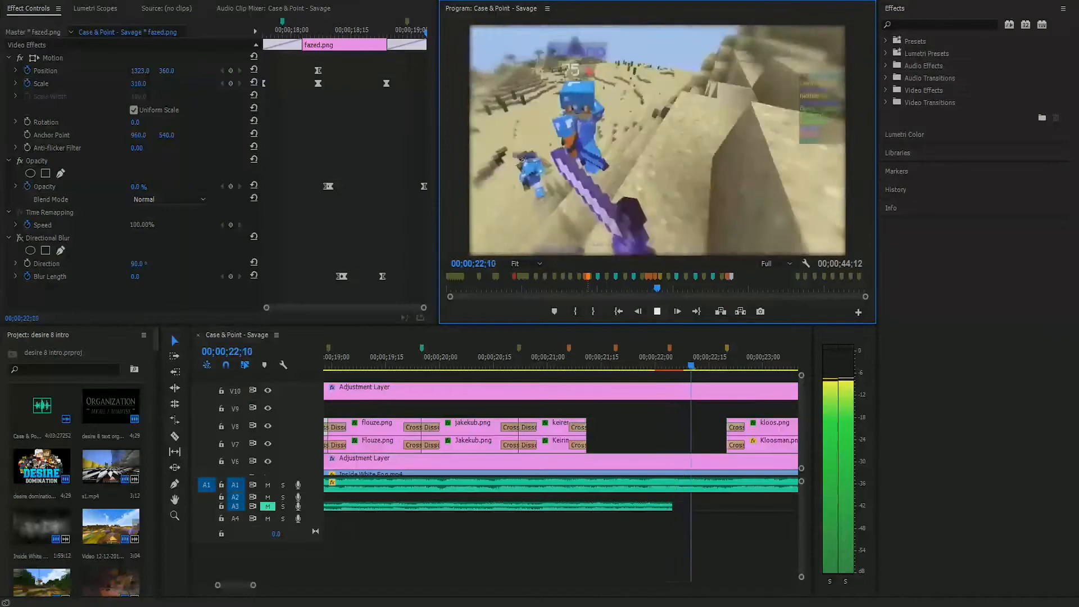
key(space)
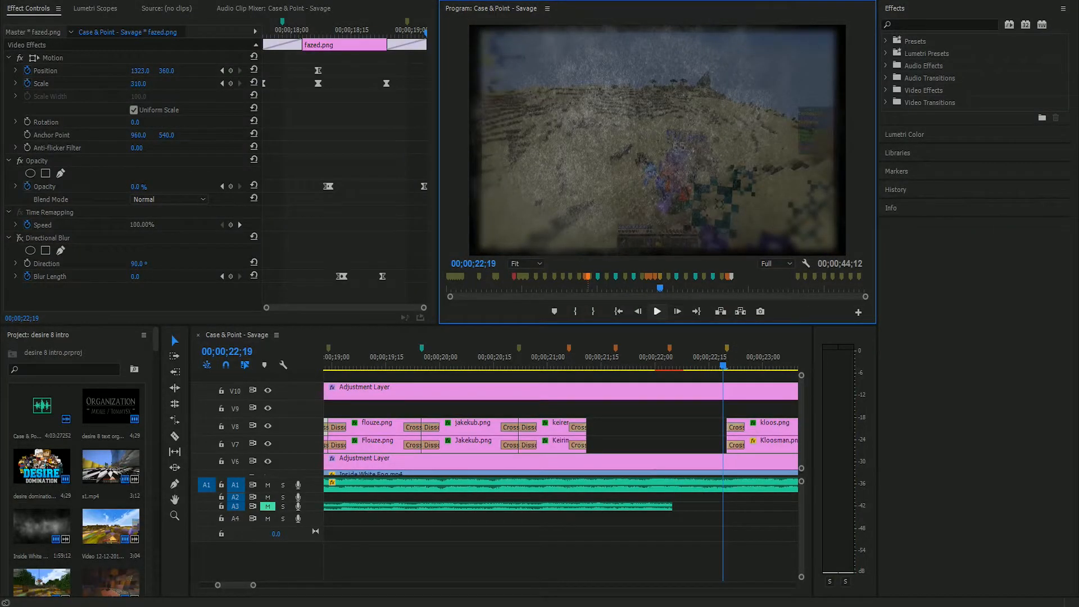
- Select the first gameplay clip on V2 and step through it from 00;00;21;04 to 00;00;21;12
click(561, 366)
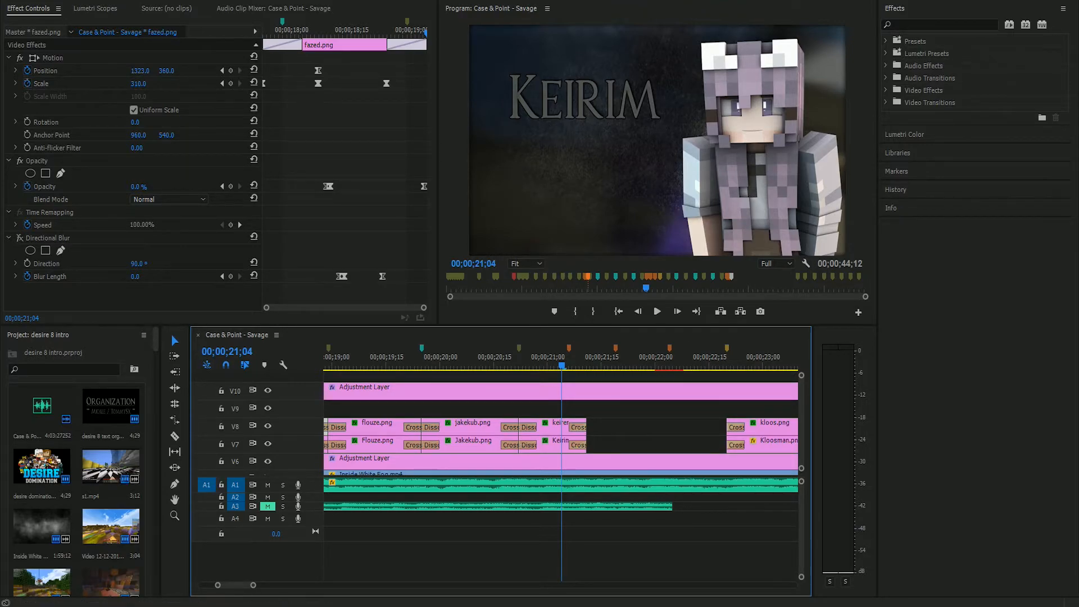
scroll(561, 427, down, 5)
click(599, 448)
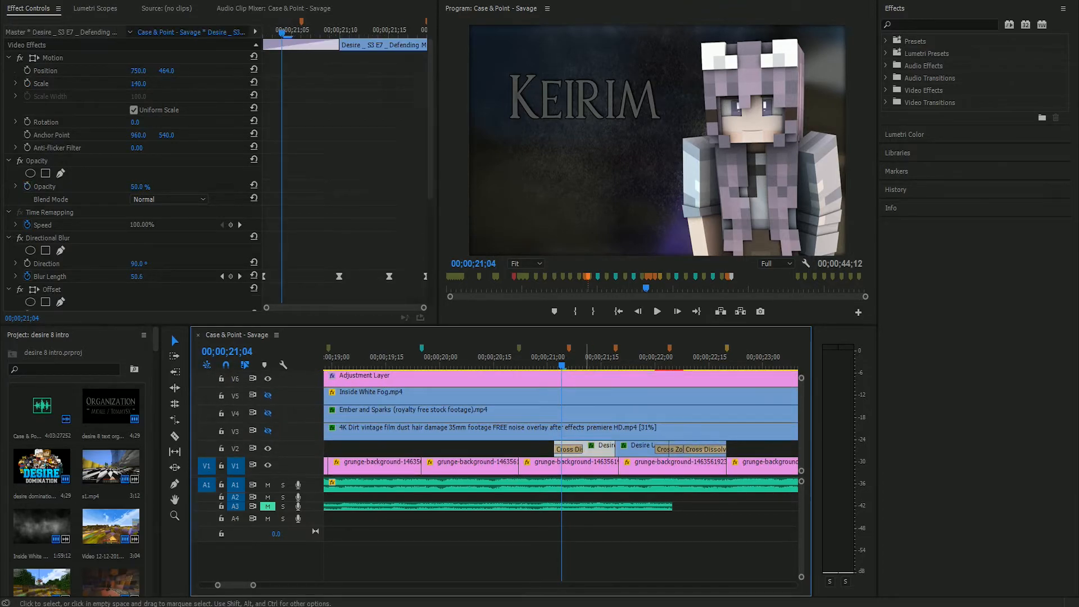
key(Right)
key(Right)
key(Right)
key(Right)
key(Right)
key(Right)
key(Right)
key(Right)
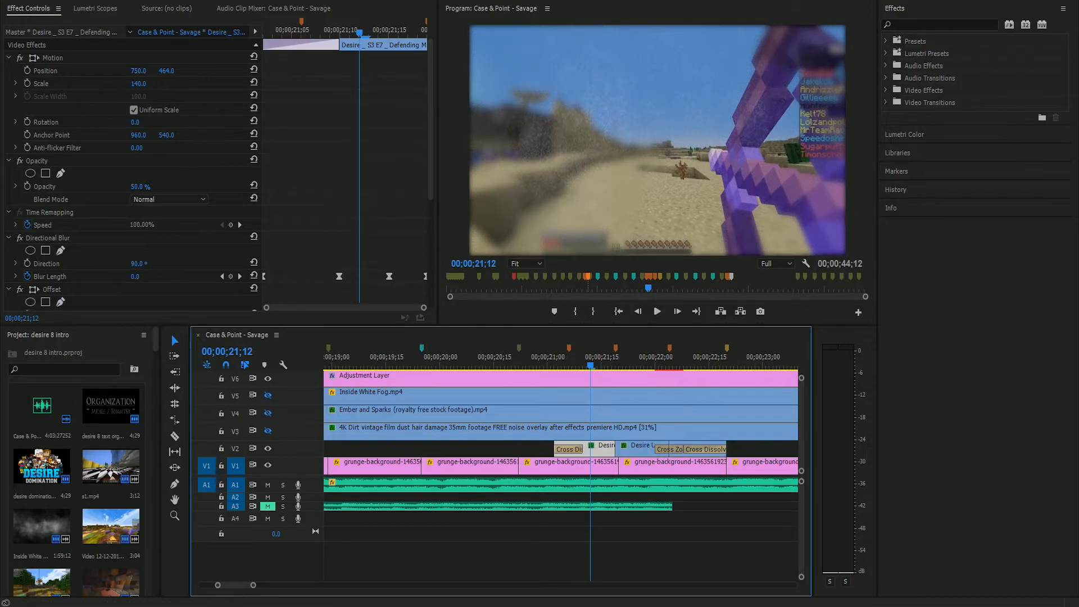
- Examine the first gameplay clip's Directional Blur and Offset keyframes, comparing the frames at 00;00;21;10 and 00;00;21;12
scroll(132, 174, down, 5)
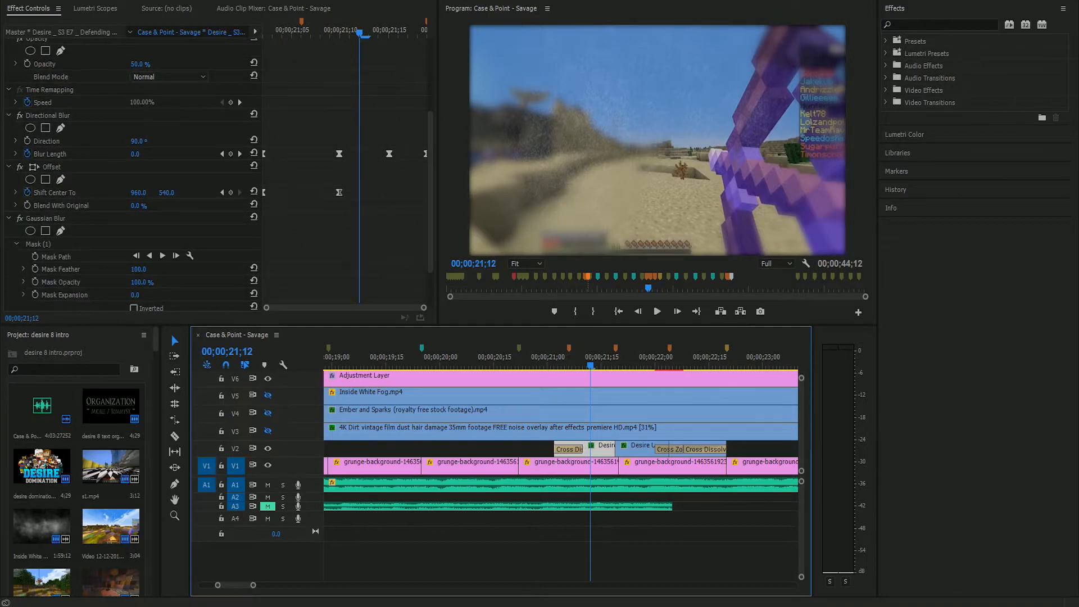
mouse_move(360, 34)
mouse_down()
mouse_move(263, 34)
mouse_move(339, 34)
mouse_up()
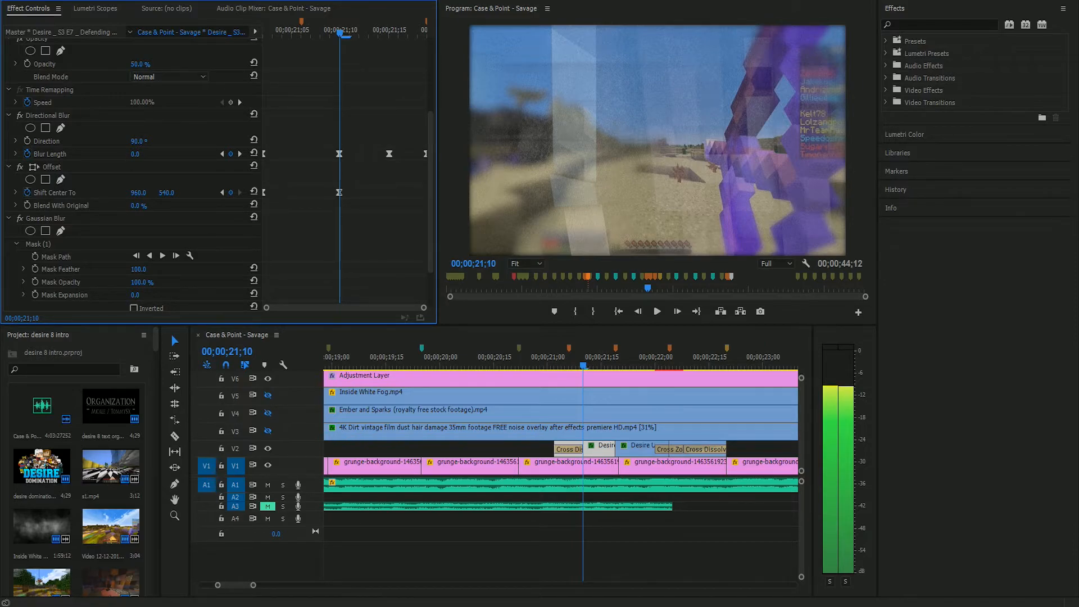
drag(339, 34, 360, 34)
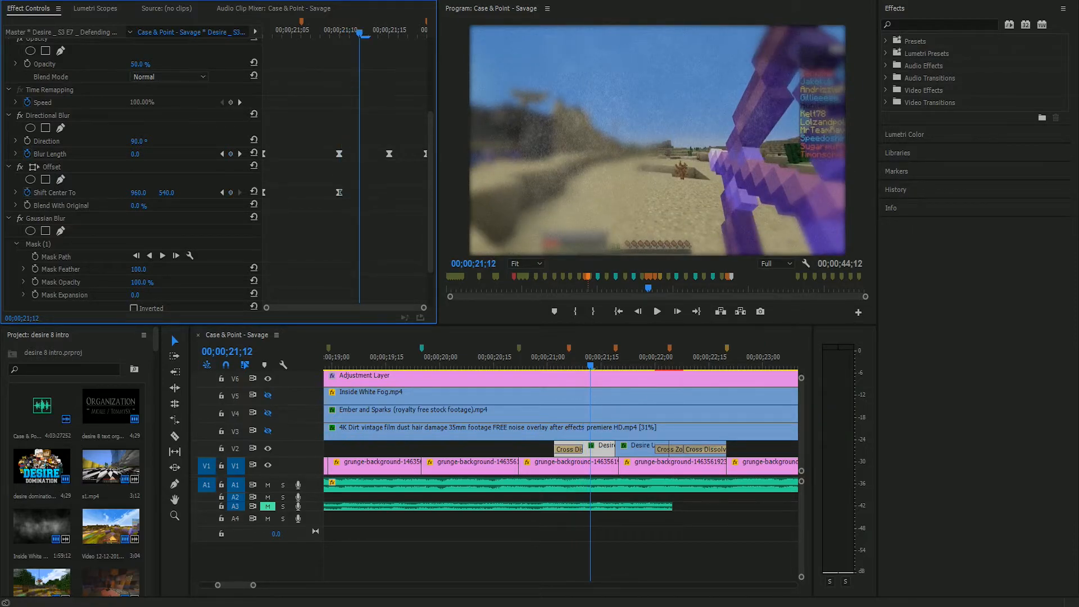
- Show the Gaussian Blur mask outline on the first gameplay clip and review the mask and blurriness settings
click(45, 218)
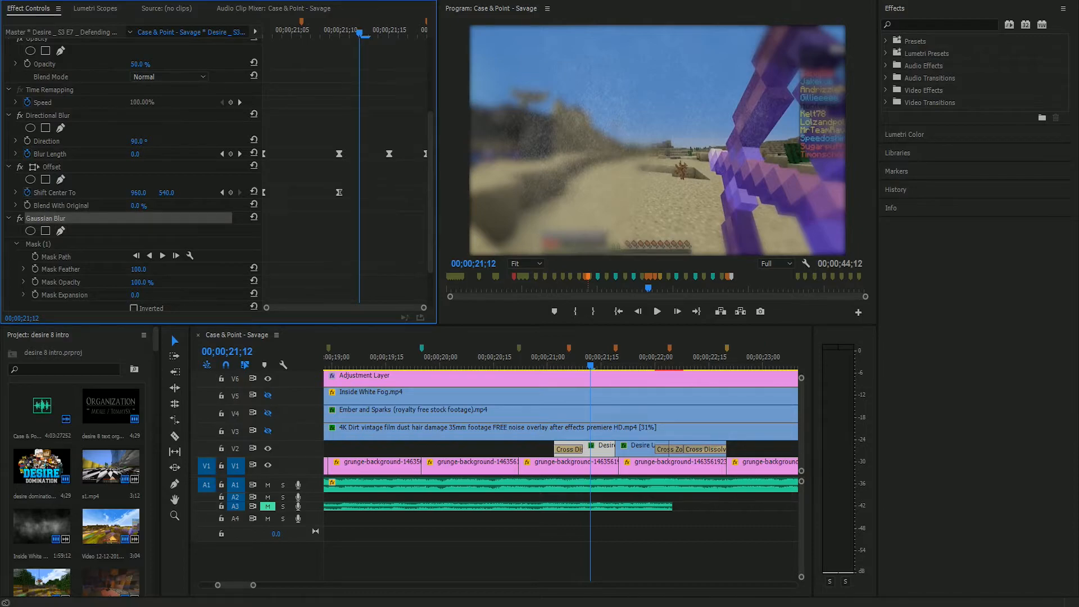
click(38, 244)
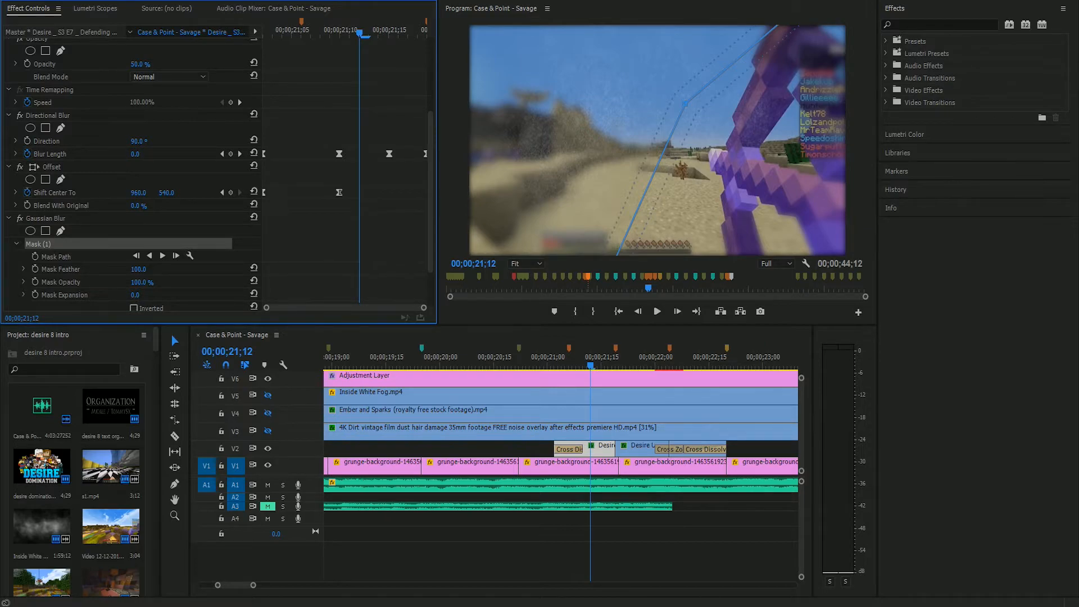
scroll(132, 168, up, 3)
scroll(132, 169, down, 6)
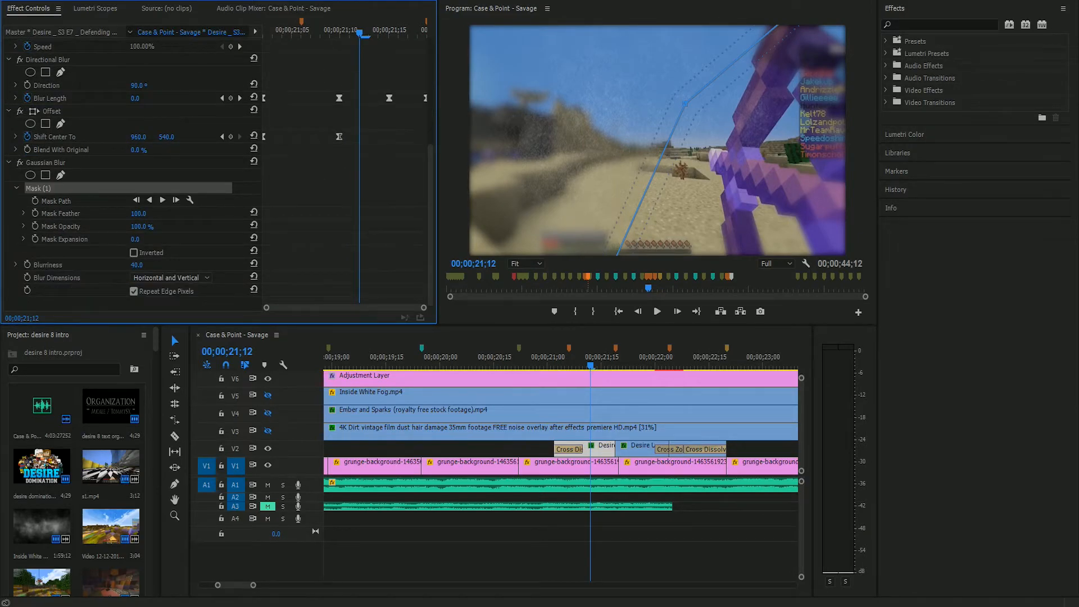
scroll(132, 169, up, 9)
scroll(132, 169, down, 9)
- Toggle the first gameplay clip's Gaussian Blur off and back on to compare the frame at 00;00;21;12
click(19, 163)
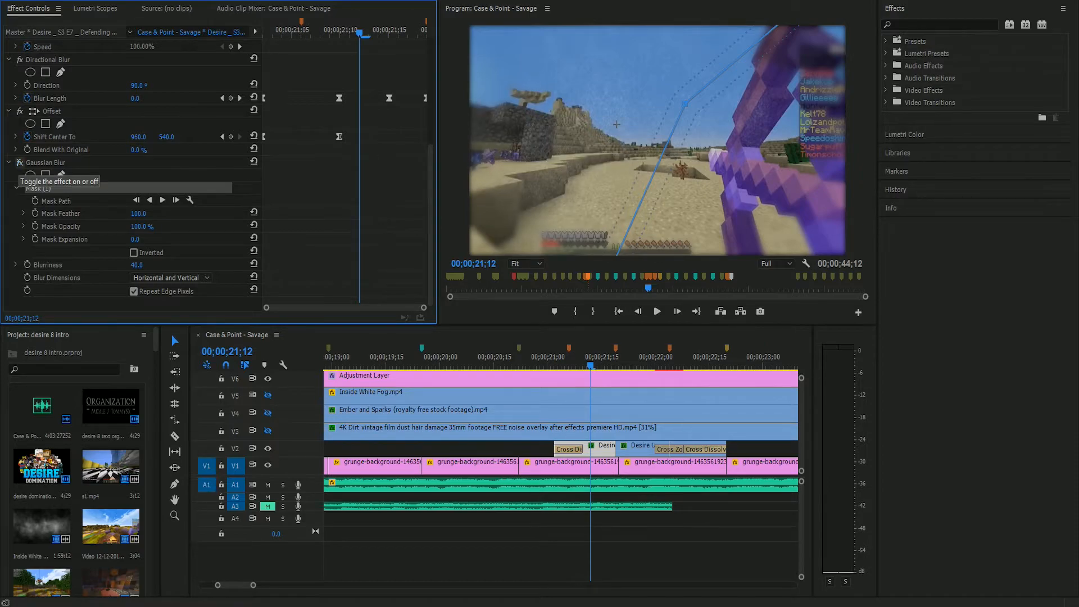
click(19, 162)
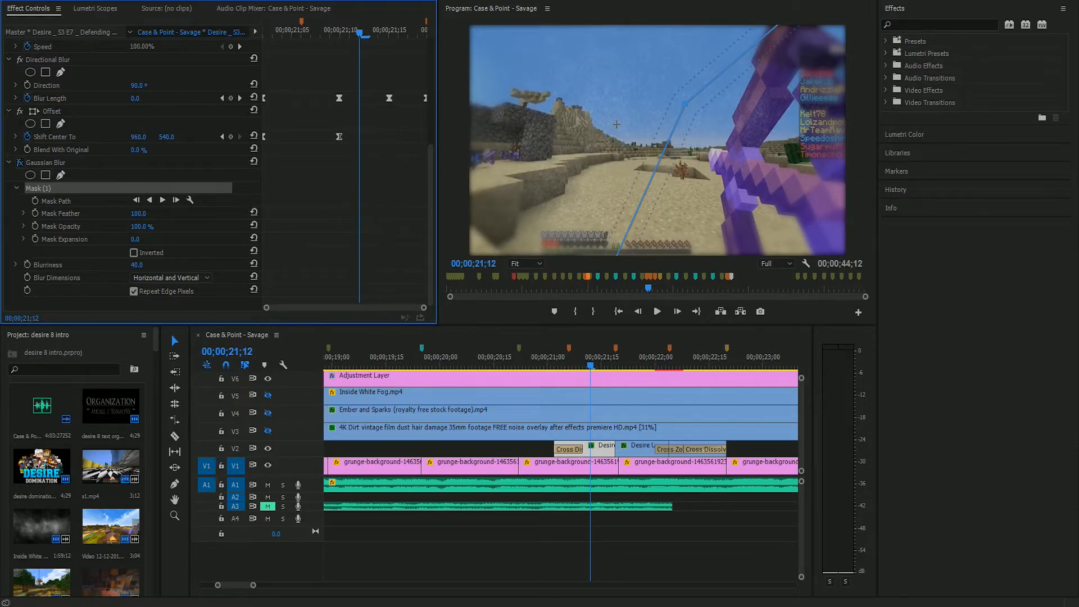
click(19, 162)
click(20, 163)
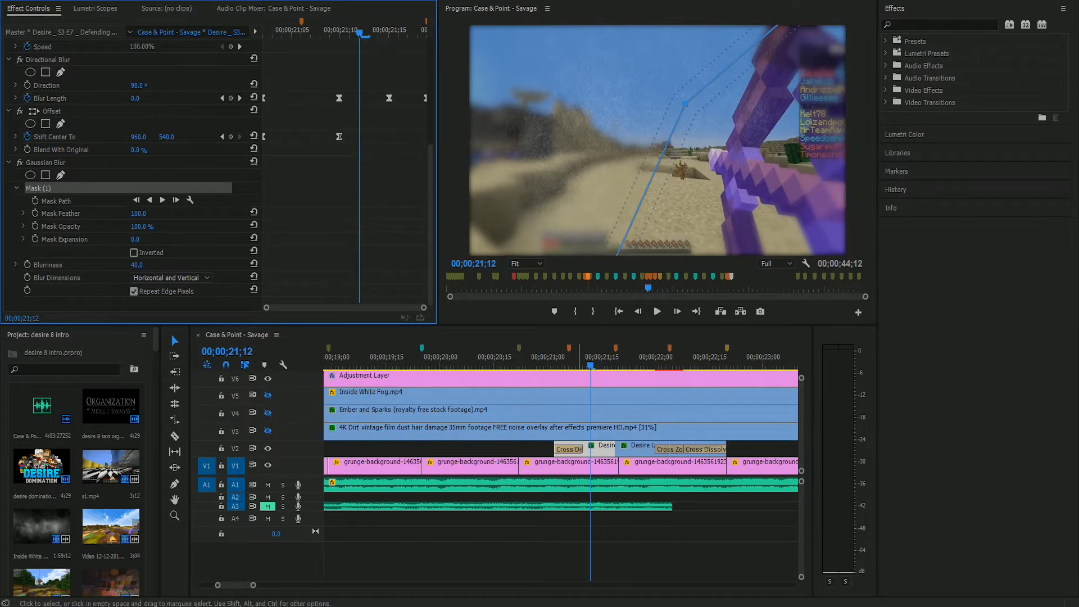
- Check the frame at 00;00;21;16, deselect the clip, and replay the first gameplay clip's entrance to 00;00;21;13
mouse_move(594, 358)
mouse_down()
mouse_move(540, 358)
mouse_move(605, 358)
mouse_up()
click(533, 449)
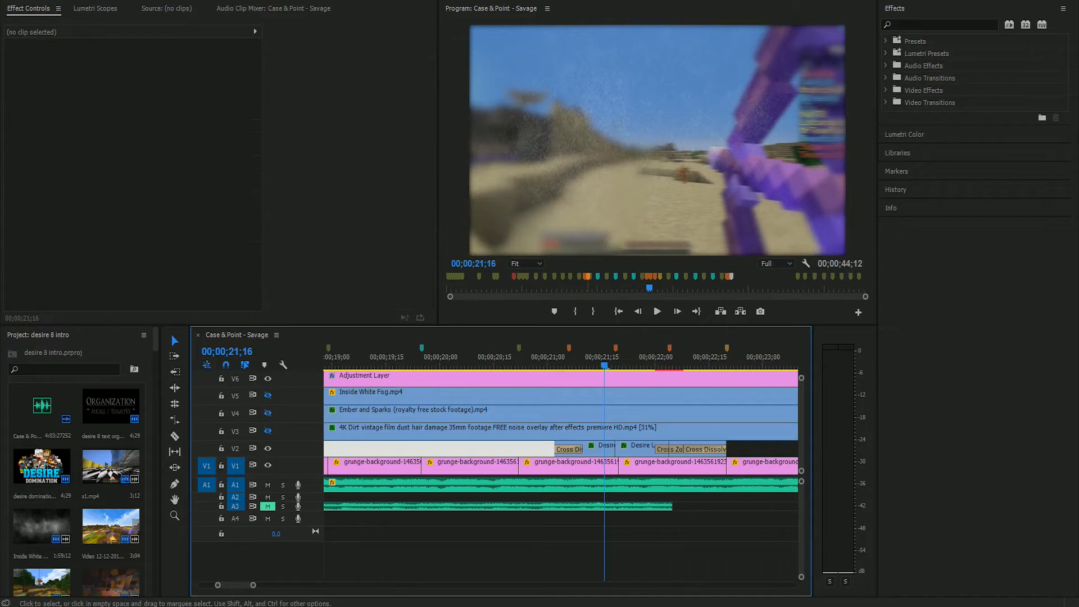
drag(540, 357, 515, 358)
key(space)
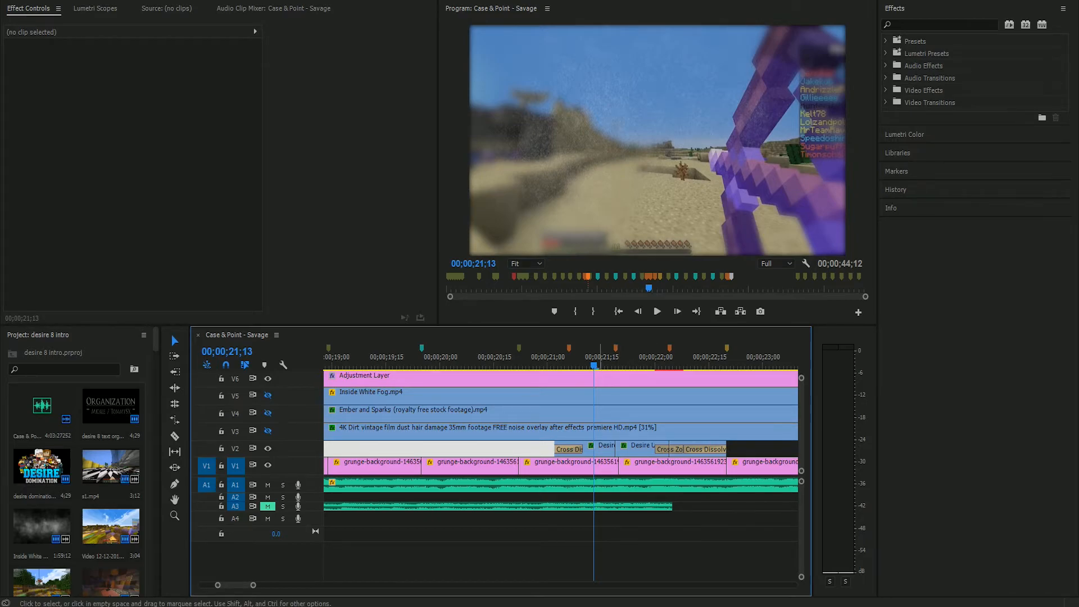
- Step through the directional-blur cut between the two gameplay clips to 00;00;21;19 and play on to 00;00;21;25
key(Right)
key(Right)
key(Right)
key(Right)
key(Right)
key(Right)
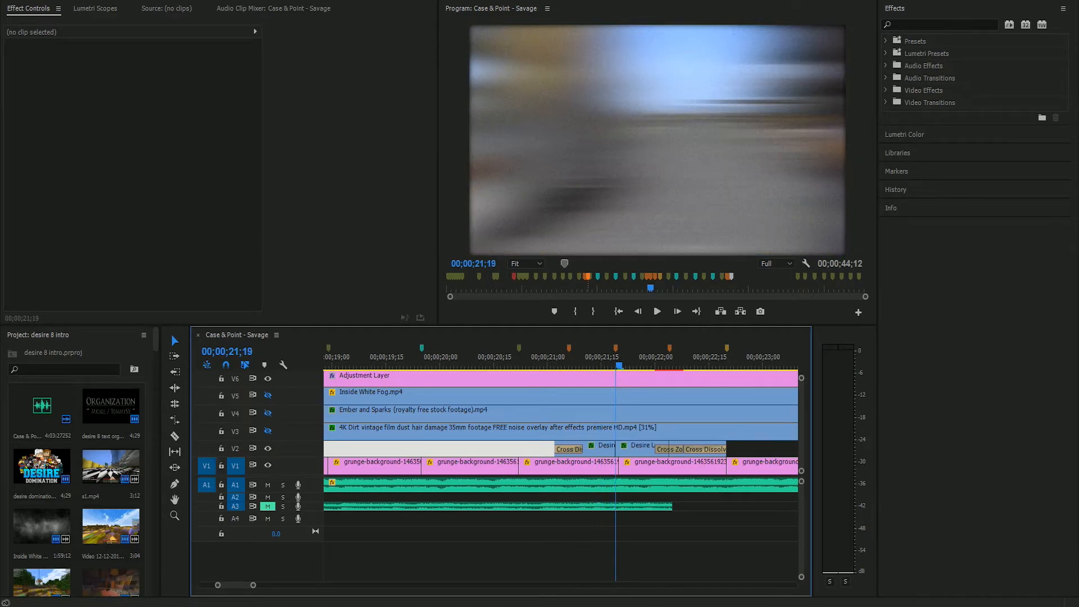
key(space)
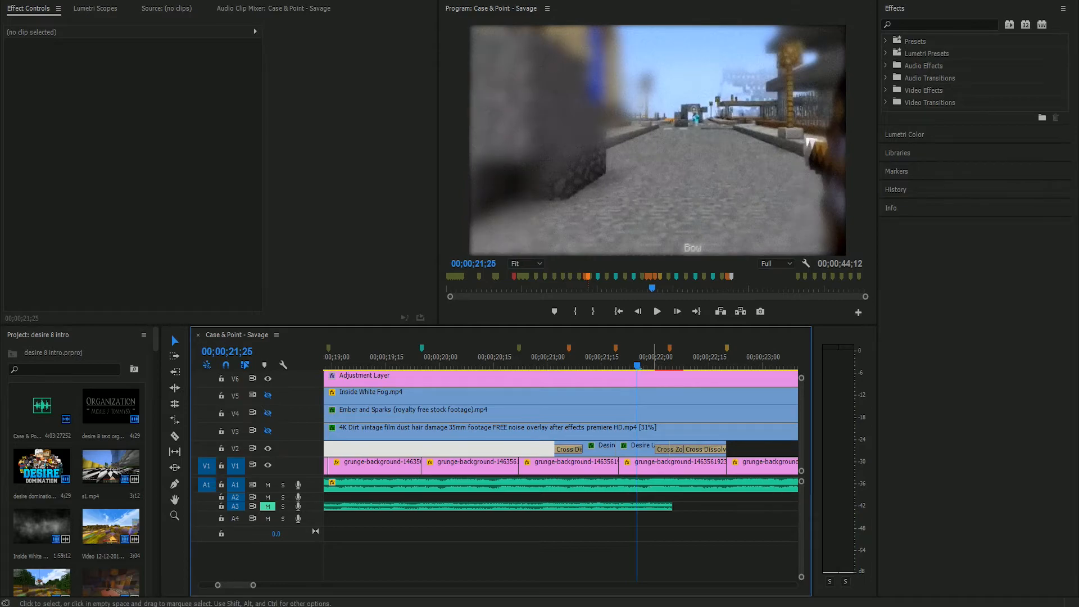
- Select the second gameplay clip on V2, show its first Gaussian Blur mask, and check the masked blur up to 00;00;21;26
click(638, 449)
scroll(133, 169, down, 4)
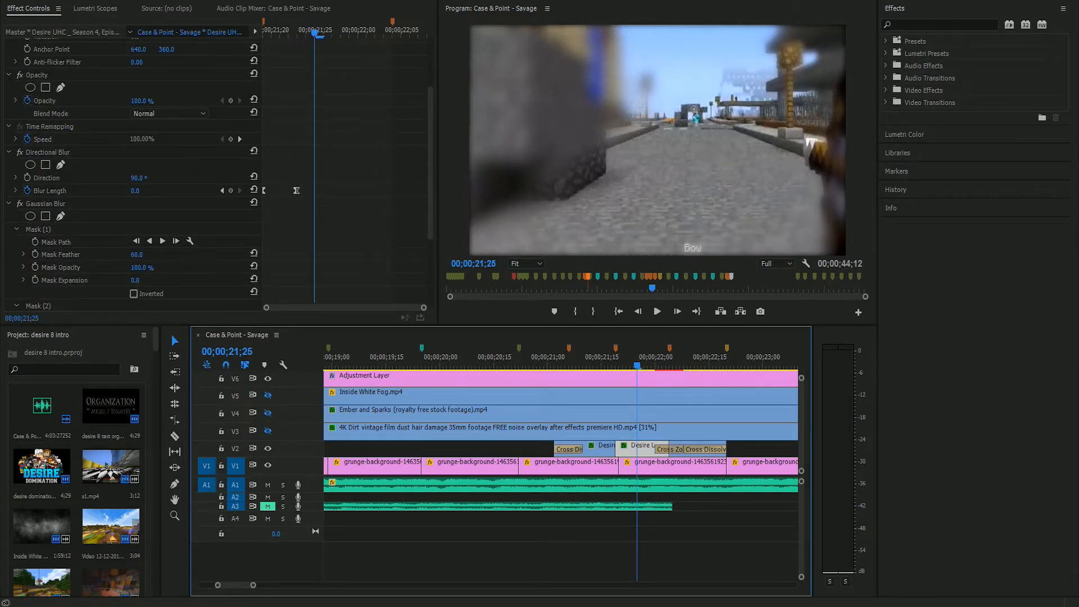
click(38, 229)
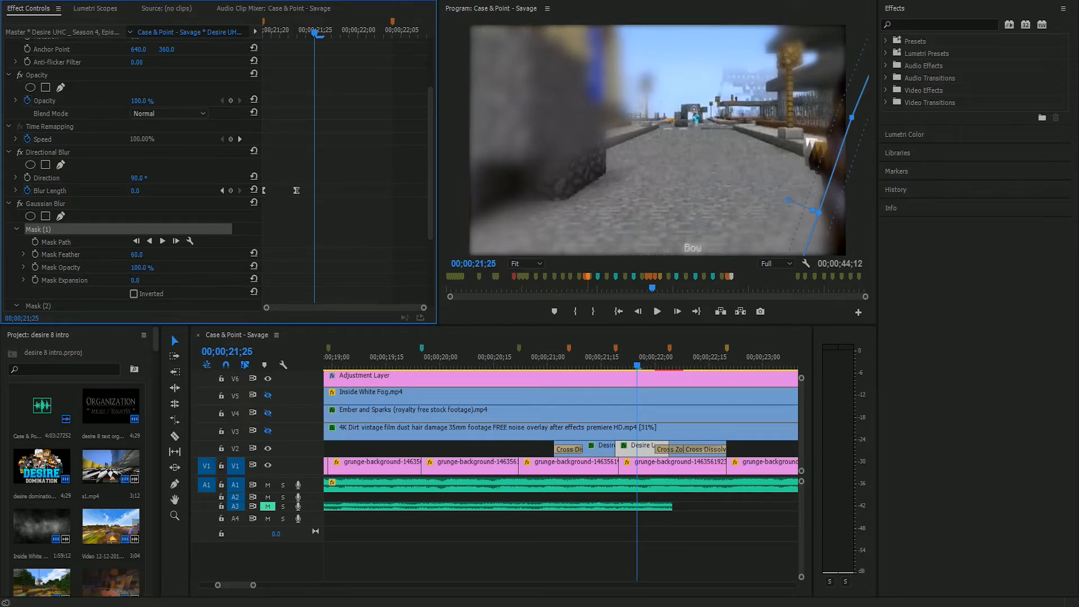
key(space)
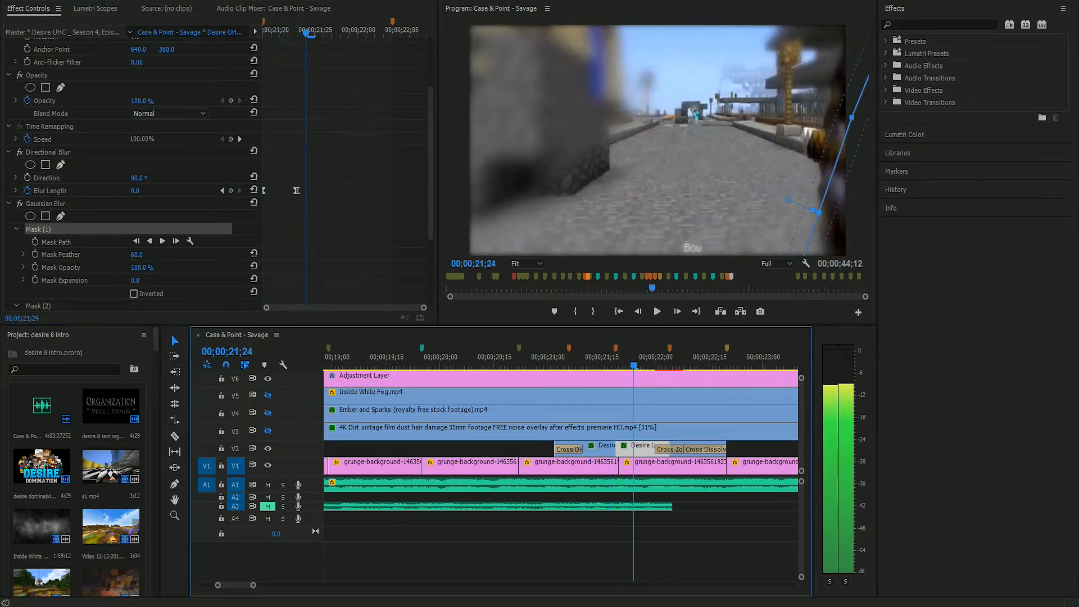
mouse_move(640, 358)
mouse_down()
mouse_move(562, 358)
mouse_move(641, 358)
mouse_up()
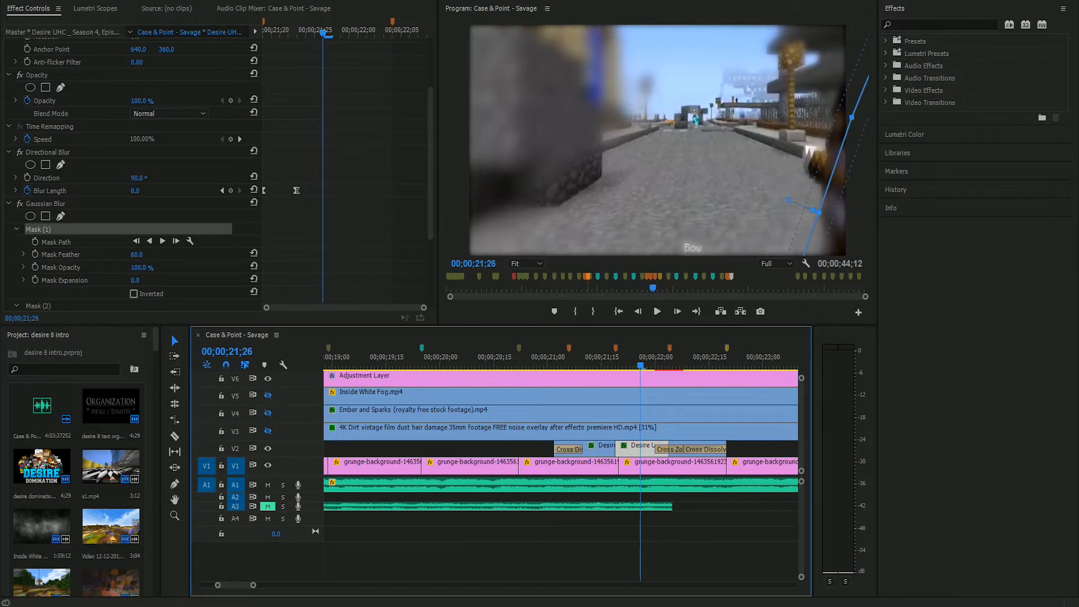
- Step through the second gameplay clip's masked blur to 00;00;22;00 and play on to 00;00;22;12
key(Right)
key(Right)
key(Right)
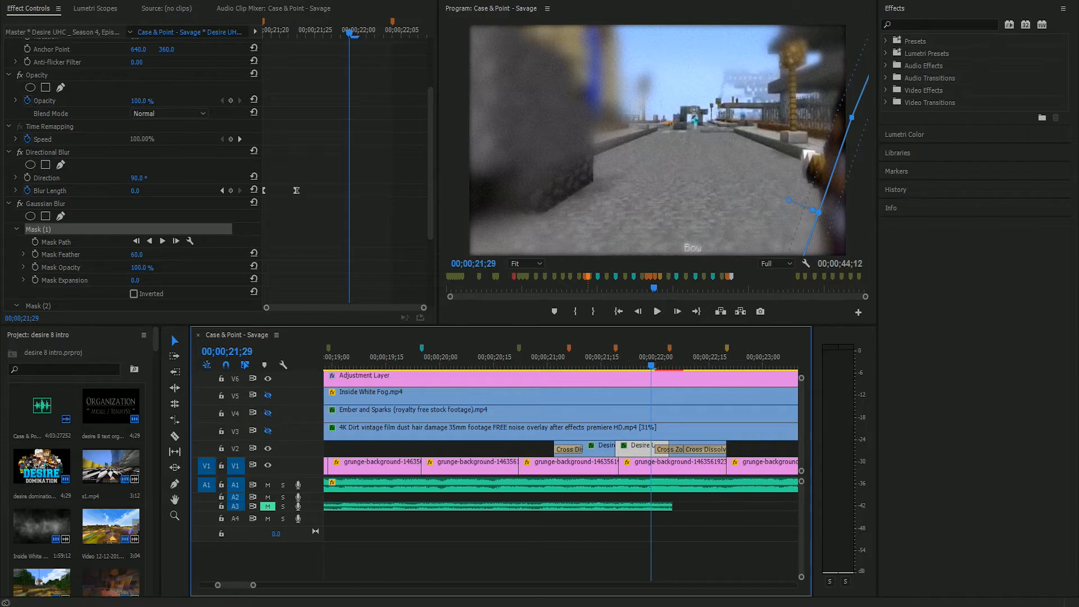
key(Right)
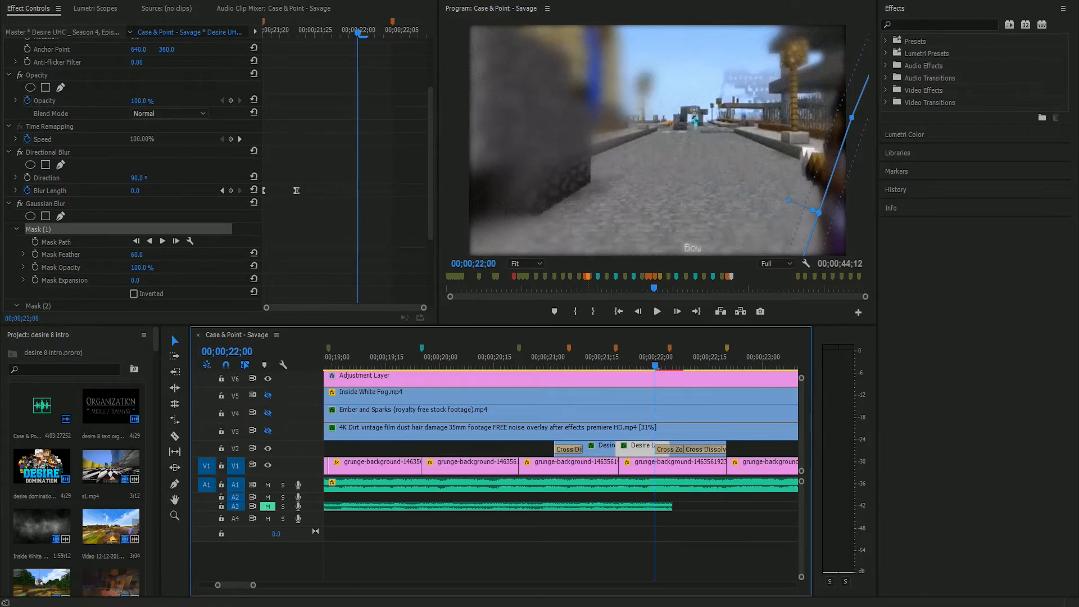
key(space)
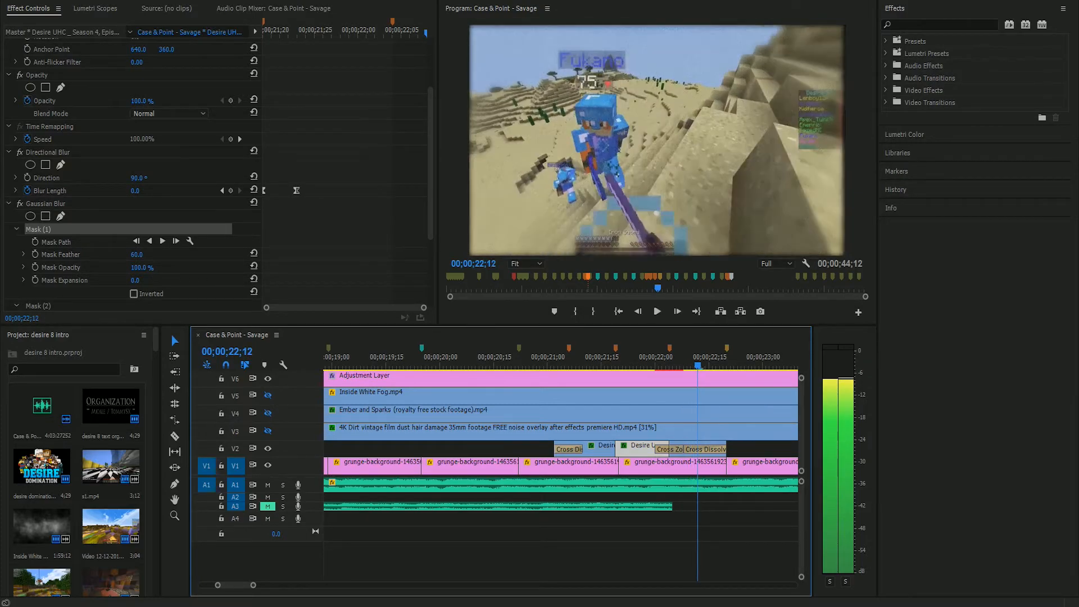
- Step back and forth through the second gameplay clip's closing transitions on V2, ending at 00;00;22;14
key(Left)
key(Left)
key(Left)
key(Left)
key(Left)
key(Left)
key(Left)
key(Left)
key(Left)
key(Left)
key(Left)
key(Right)
key(Right)
key(Right)
key(Right)
key(Right)
key(Right)
key(Right)
key(Right)
key(Right)
key(Right)
key(Right)
key(Right)
key(Right)
key(Right)
key(Right)
key(Right)
key(Left)
key(Left)
key(Left)
key(Left)
key(Left)
key(Left)
key(Left)
key(Left)
key(Left)
key(Right)
key(Right)
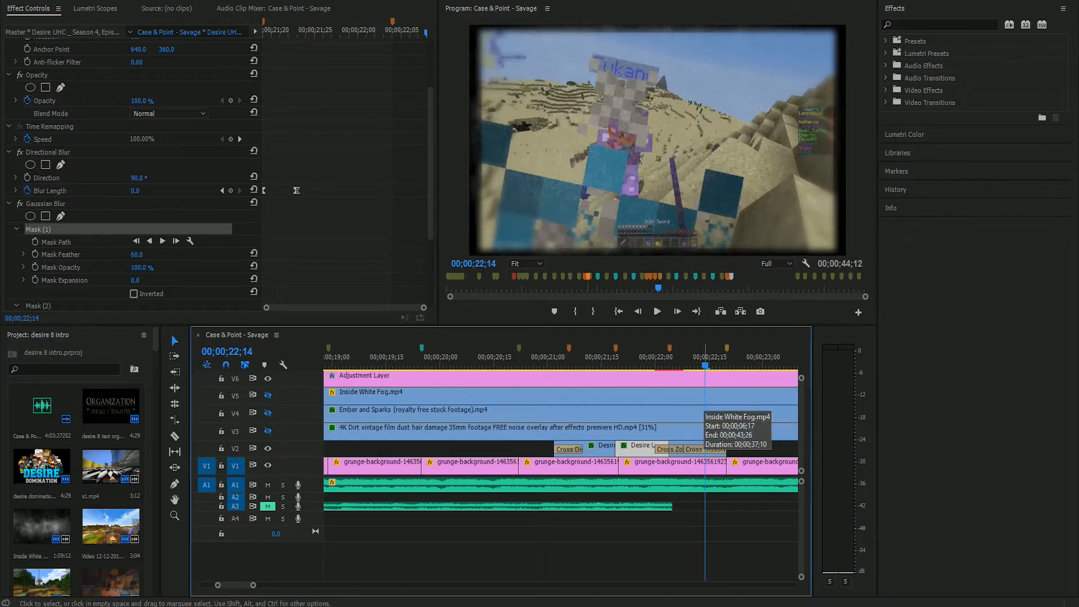
- Check the end of the gameplay section at 00;00;22;18 and play the remaining member cards through to 00;00;31;04
drag(253, 585, 355, 585)
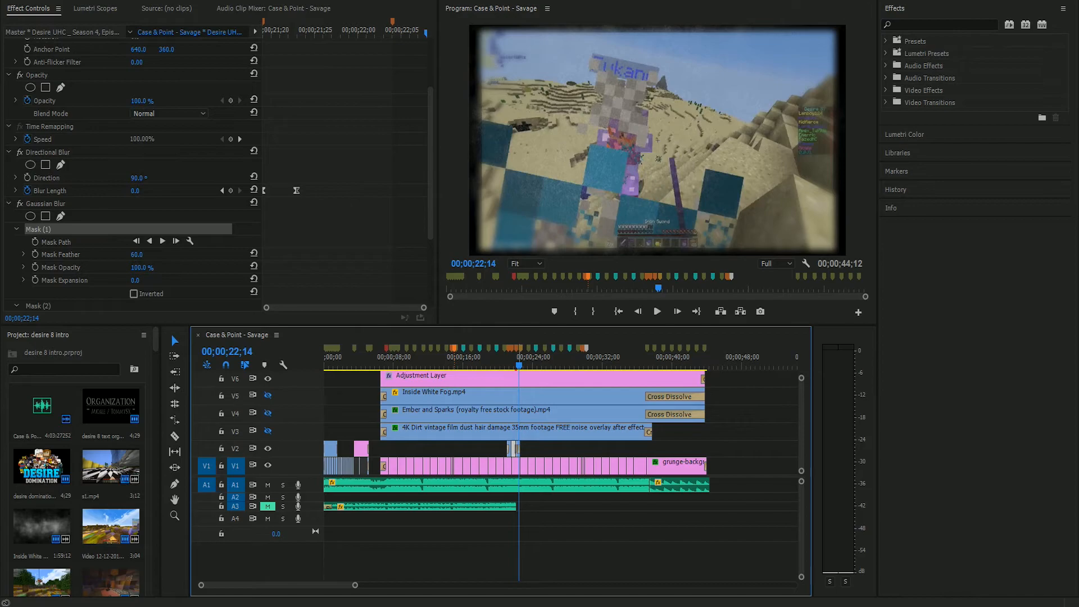
key(Right)
key(Right)
key(Right)
key(Right)
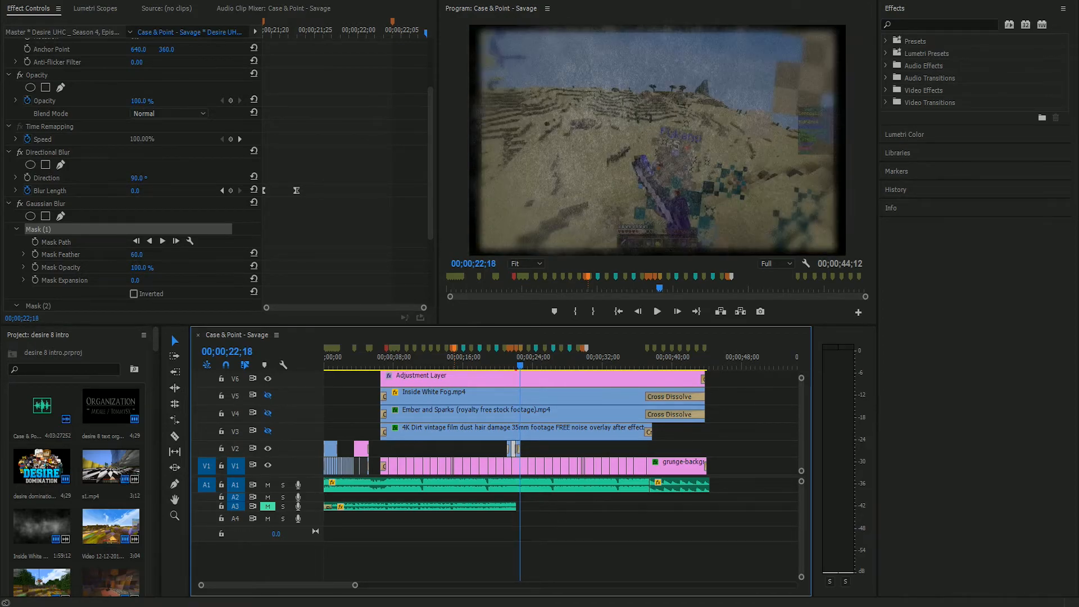
key(space)
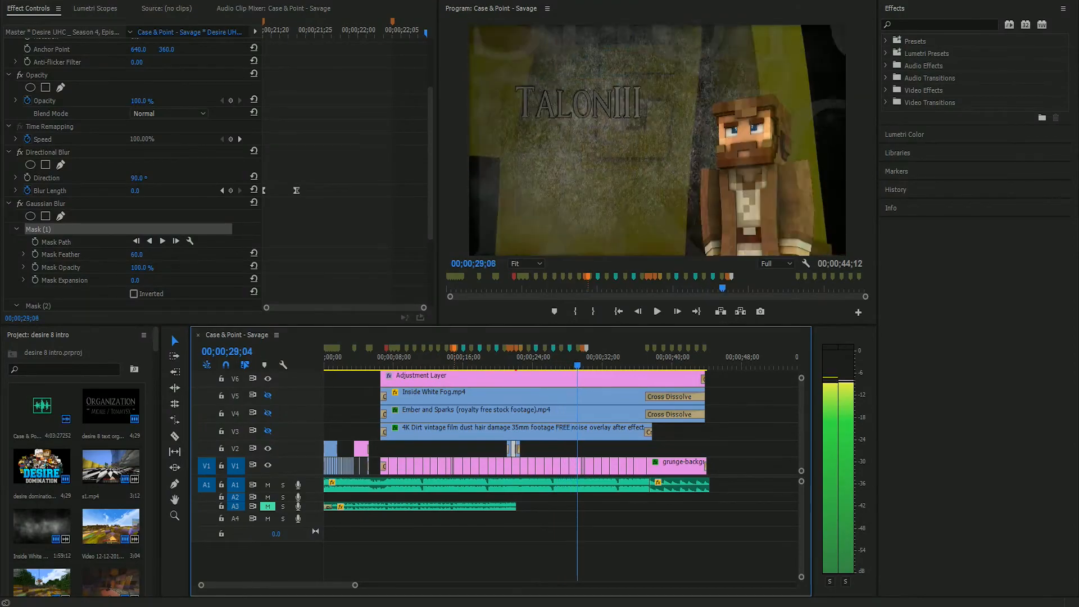
key(space)
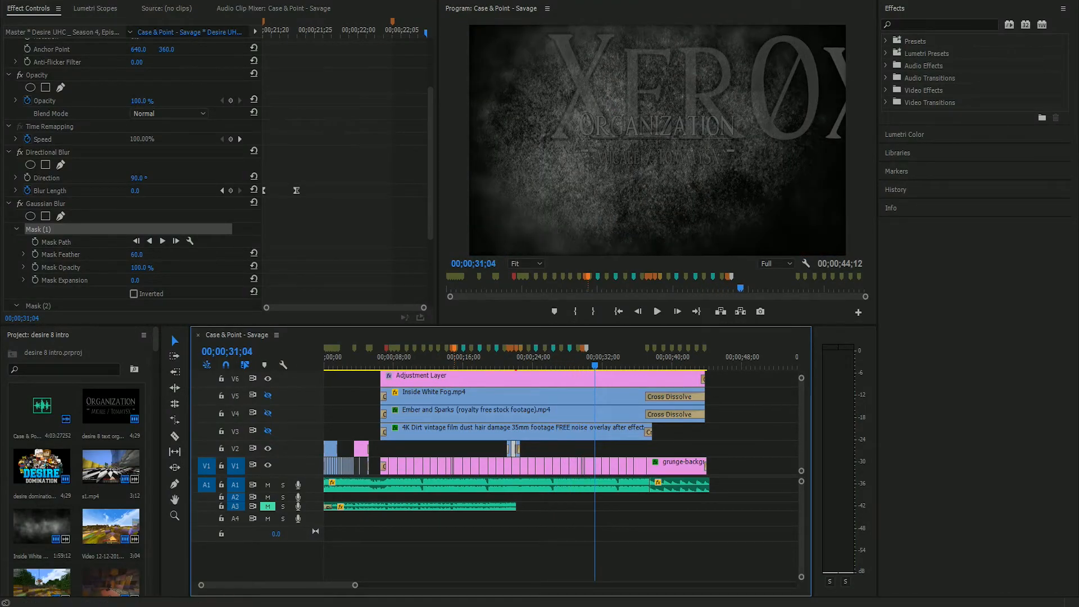
- Select the desire 8 text org.png clip on V8 and play its entrance to 00;00;31;14
scroll(561, 425, up, 5)
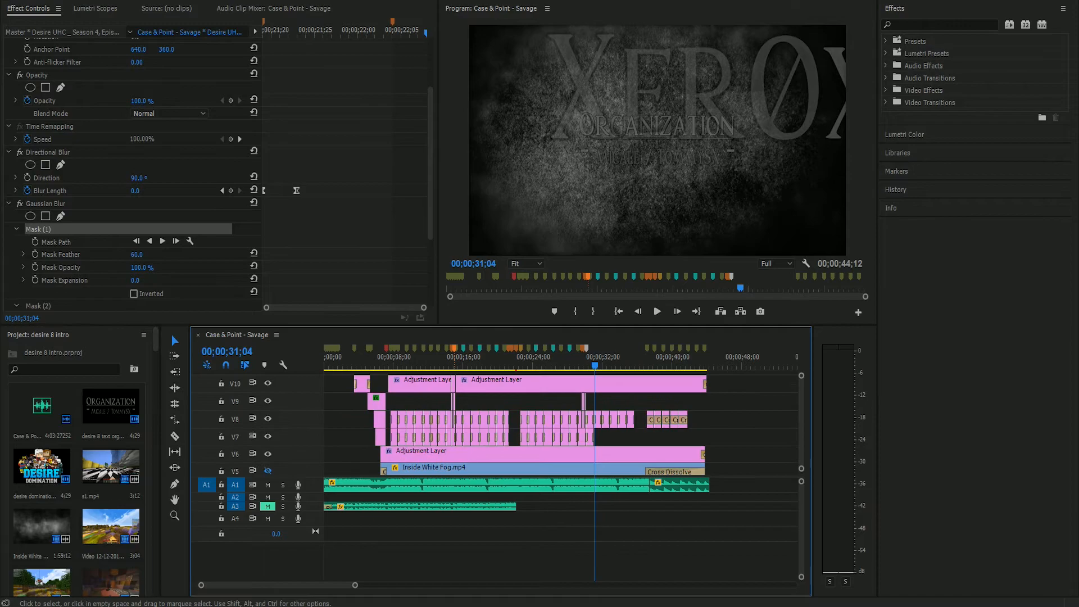
key(=)
key(=)
key(=)
key(=)
key(=)
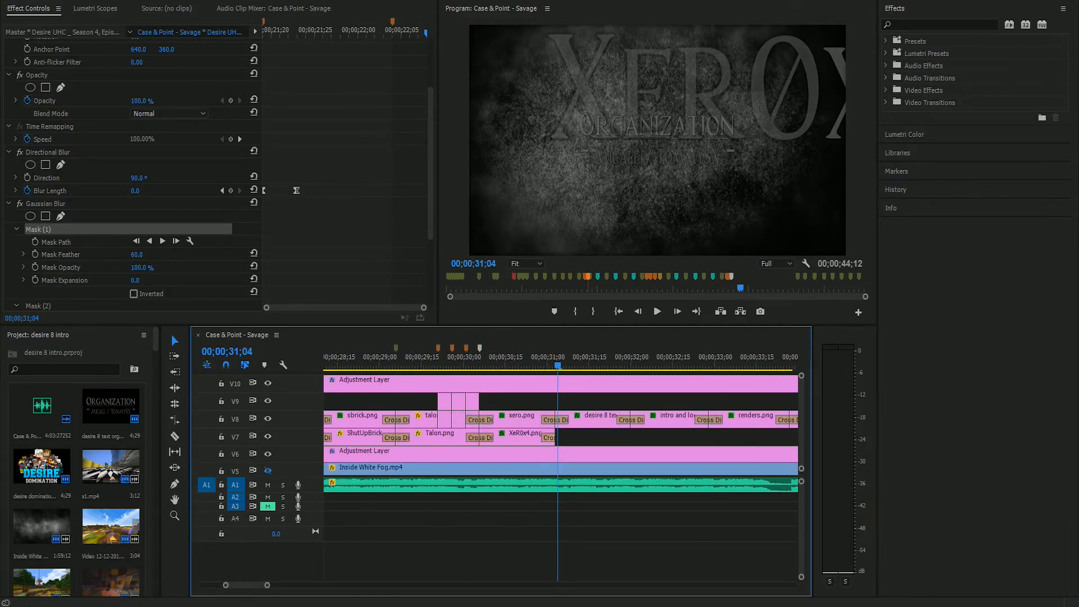
scroll(582, 438, up, 1)
click(582, 441)
click(583, 427)
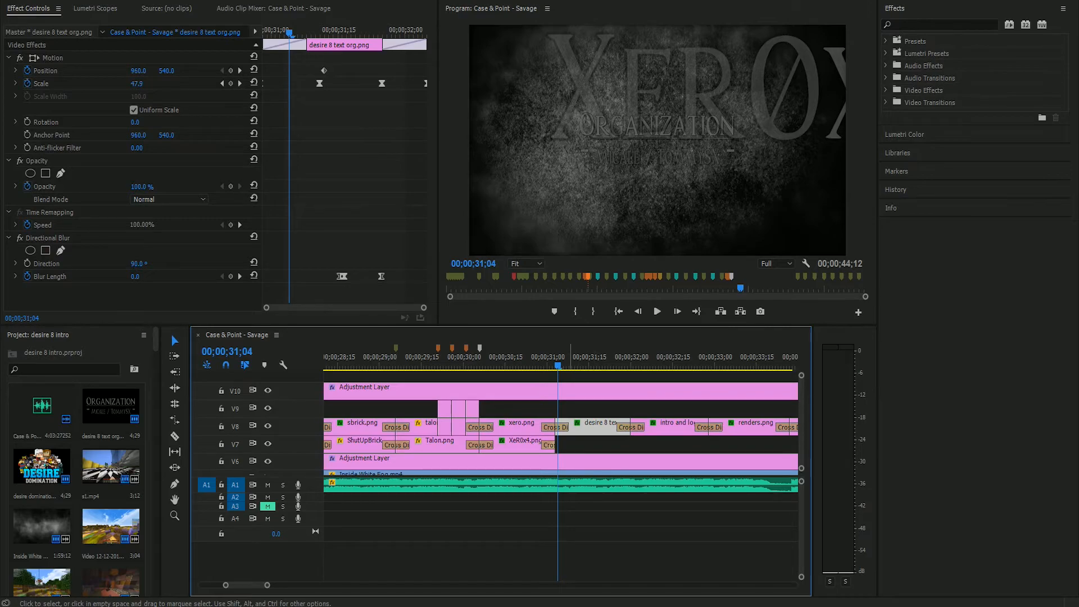
key(space)
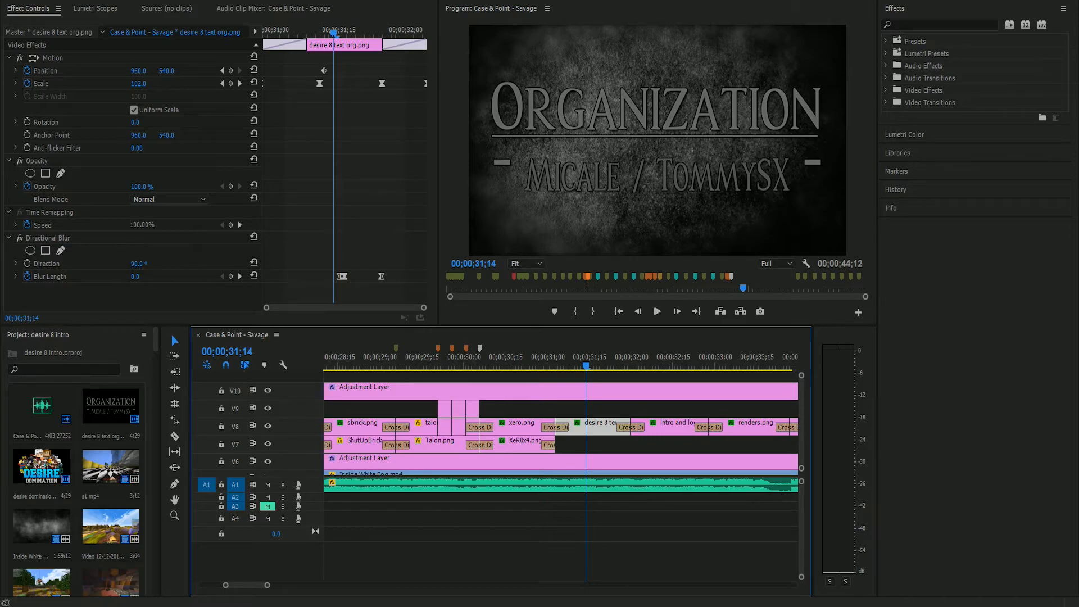
- Save the project and compare the member card at 00;00;28;20 with the Organization card at 00;00;31;10
key(ctrl+s)
click(352, 358)
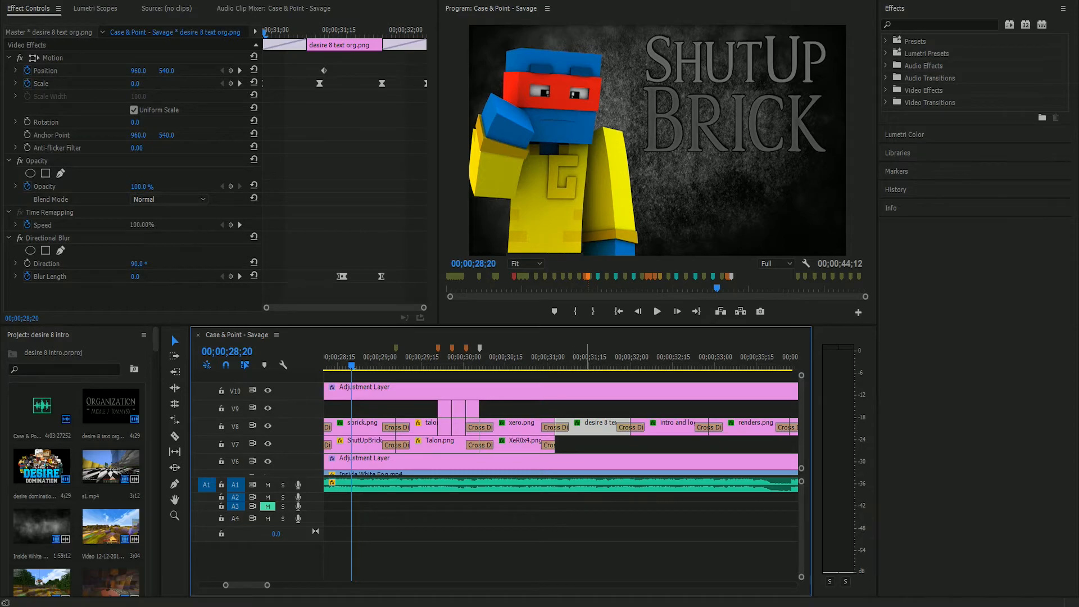
drag(609, 358, 574, 358)
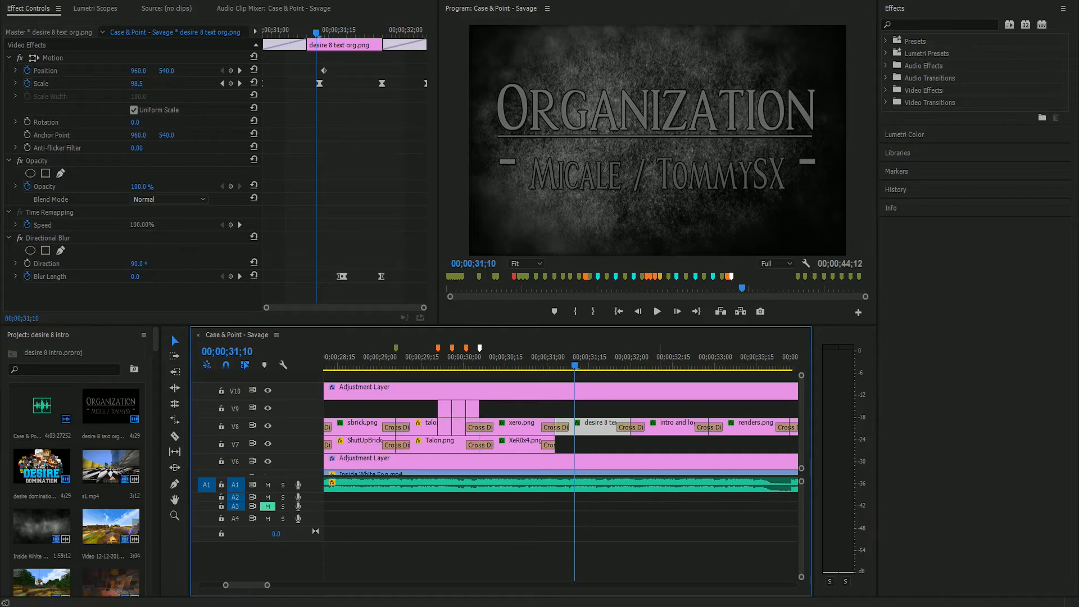
- Go to the Intro & Logo card at 00;00;32;12 and step through its directional blur to 00;00;32;19
drag(575, 366, 664, 365)
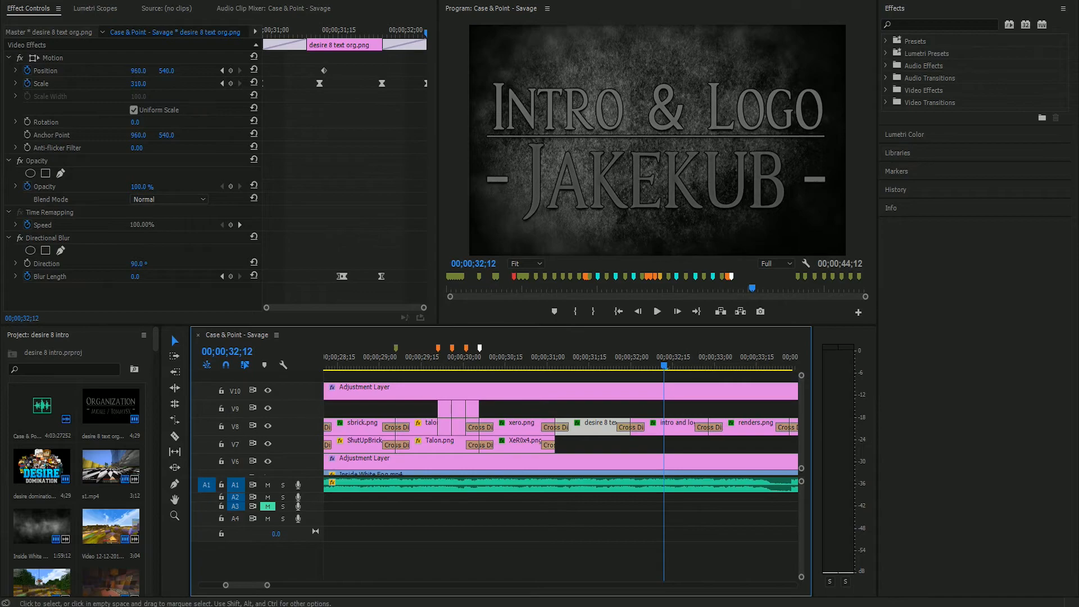
key(Right)
key(Right)
key(Right)
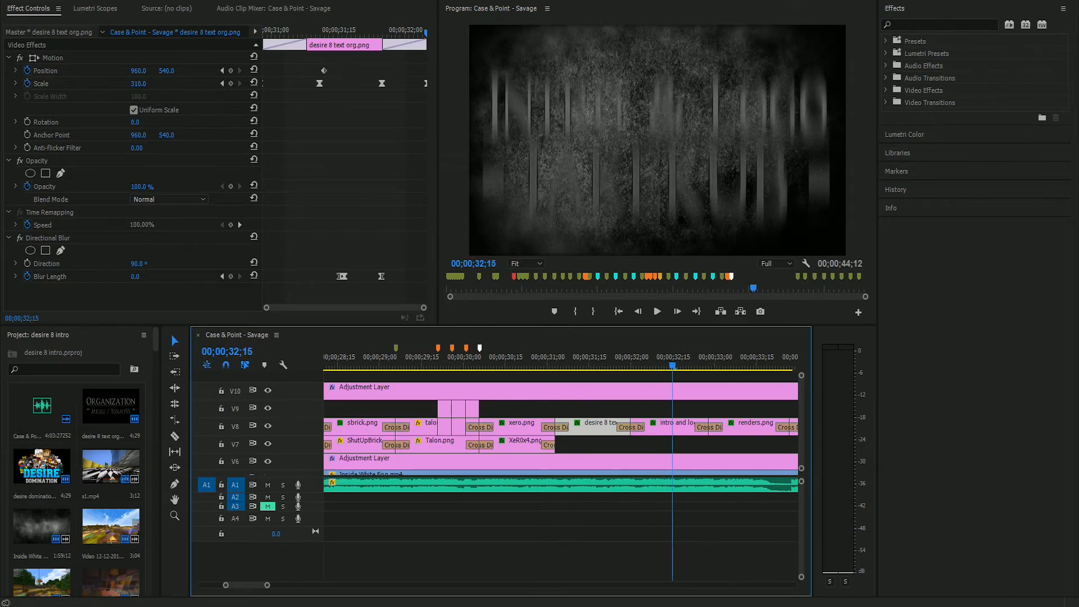
key(Right)
key(Right)
key(Right)
key(Right)
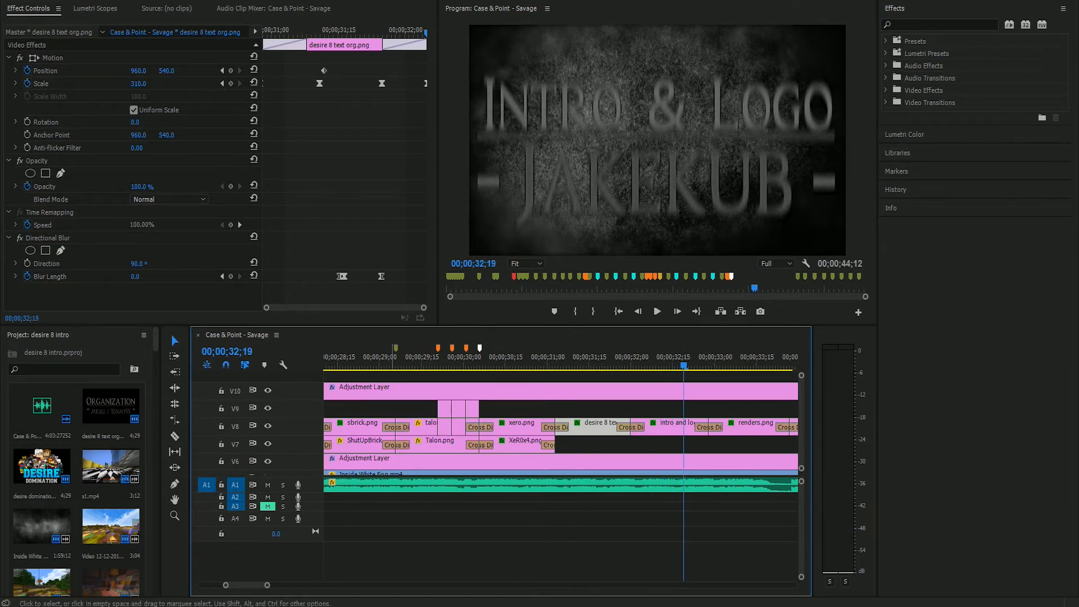
- Step from the Intro & Logo card through the cross dissolve to the Renders card at 00;00;33;06
key(minus)
key(minus)
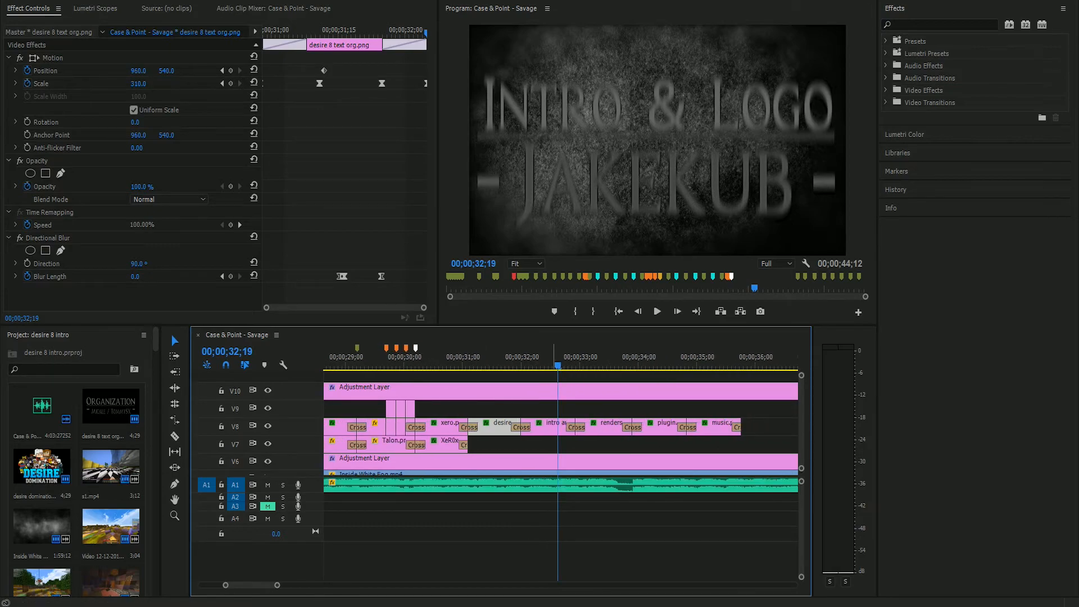
key(Right)
key(Right)
key(Right)
key(Right)
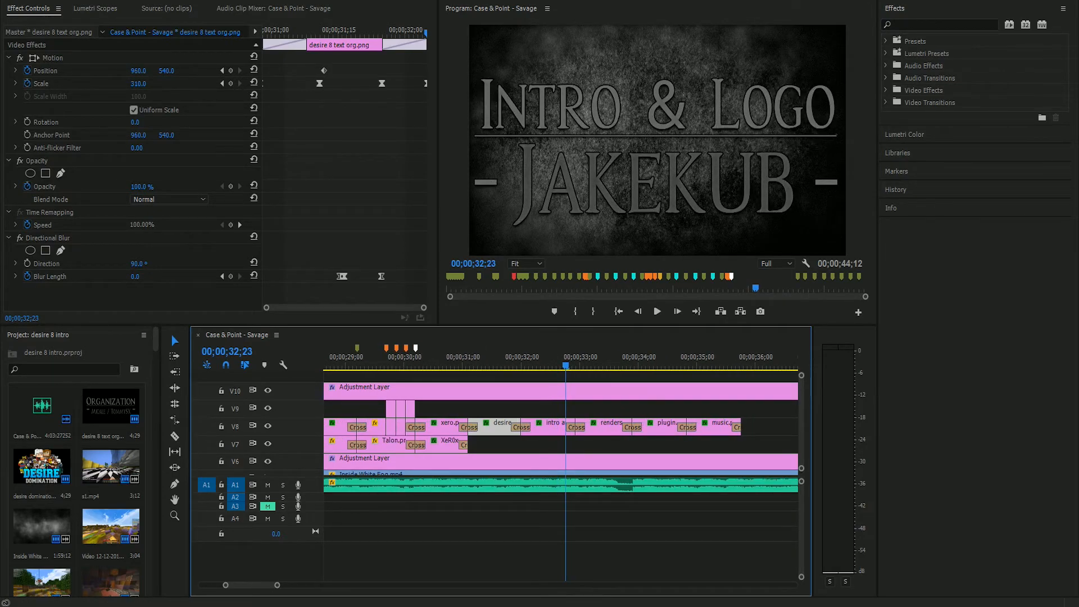
key(Right)
key(Right)
key(Right)
key(Right)
key(Right)
key(Right)
key(Right)
key(Right)
key(Right)
key(Right)
key(Right)
key(Right)
key(Right)
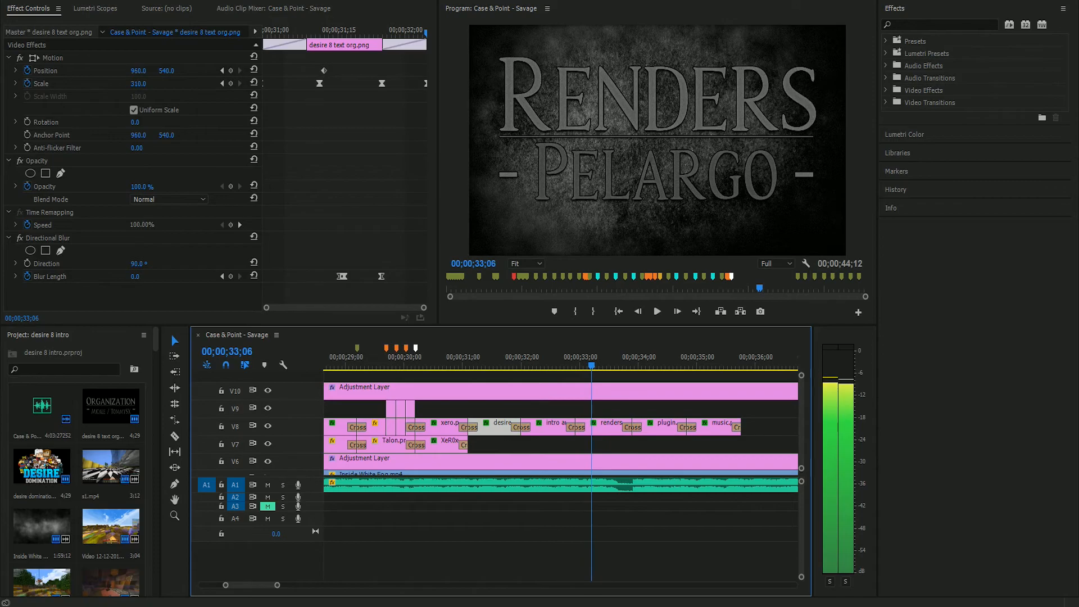
- Select the renders.png clip on V8 and examine its scale animation around the transition at 00;00;33;00
click(614, 429)
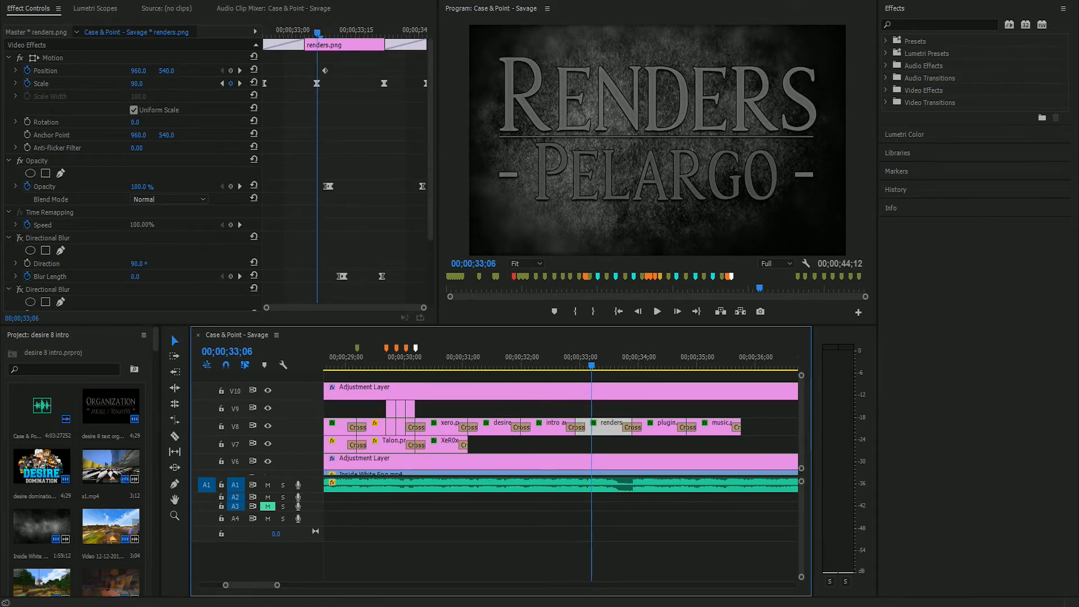
click(221, 83)
key(Right)
key(Right)
key(Right)
key(Right)
key(Right)
key(Right)
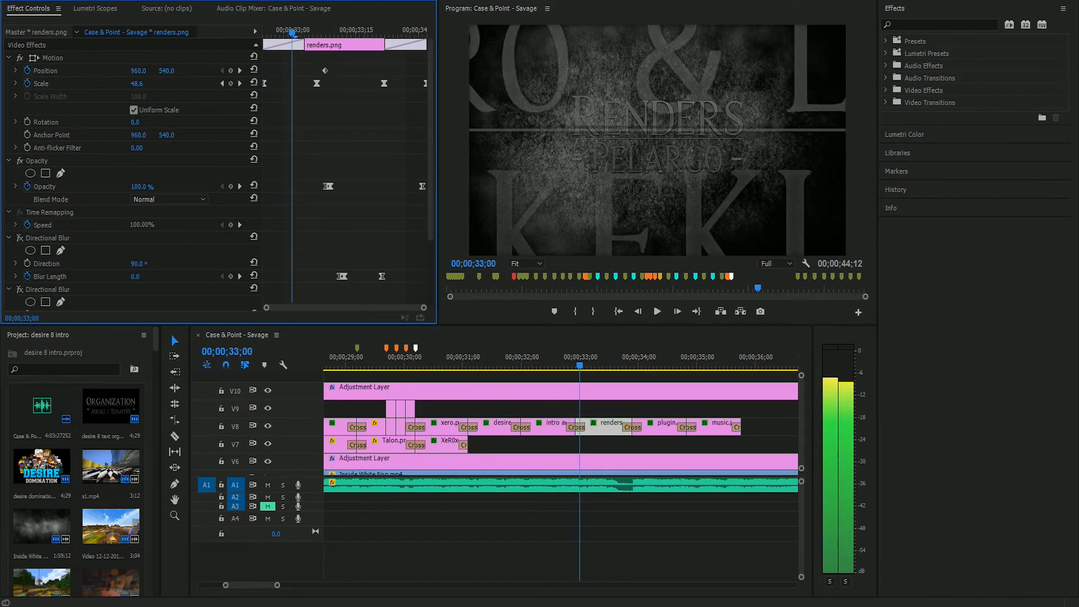
- Step back and forth through the Renders card's scale-up entrance, ending at the Scale keyframe at 00;00;33;06
key(Left)
key(Left)
key(Left)
key(Left)
key(Left)
key(Right)
key(Right)
key(Right)
key(Right)
key(Right)
key(Right)
key(Right)
key(Right)
key(Right)
key(Right)
key(Right)
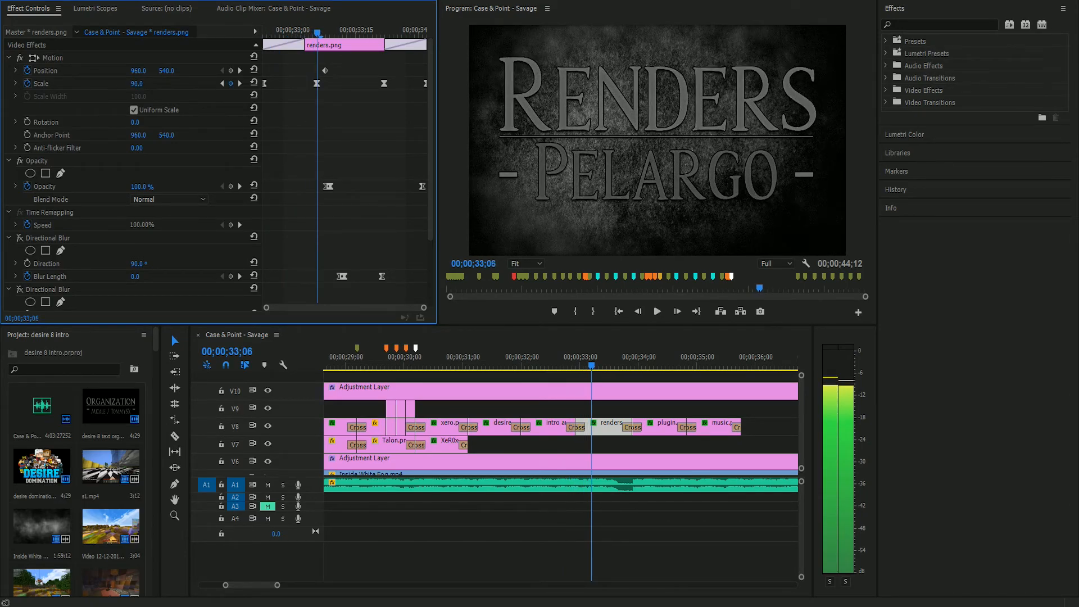
- Step through the Renders card's opacity fade and directional blur to 00;00;33;14
key(Right)
key(Right)
key(Right)
key(Right)
key(Right)
key(Right)
key(Right)
key(Right)
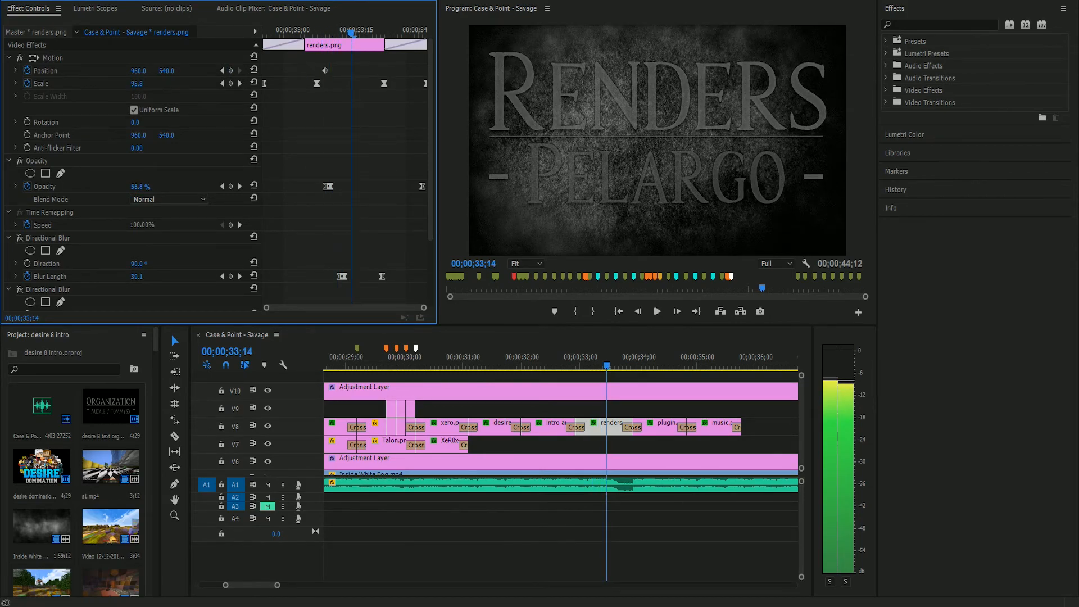
- Examine the Renders card's blur and fade frames around 00;00;33;15, and step back to 00;00;33;10
key(Right)
key(Right)
key(Right)
key(Right)
key(Right)
key(Right)
key(Right)
key(Right)
key(Right)
key(Right)
key(Right)
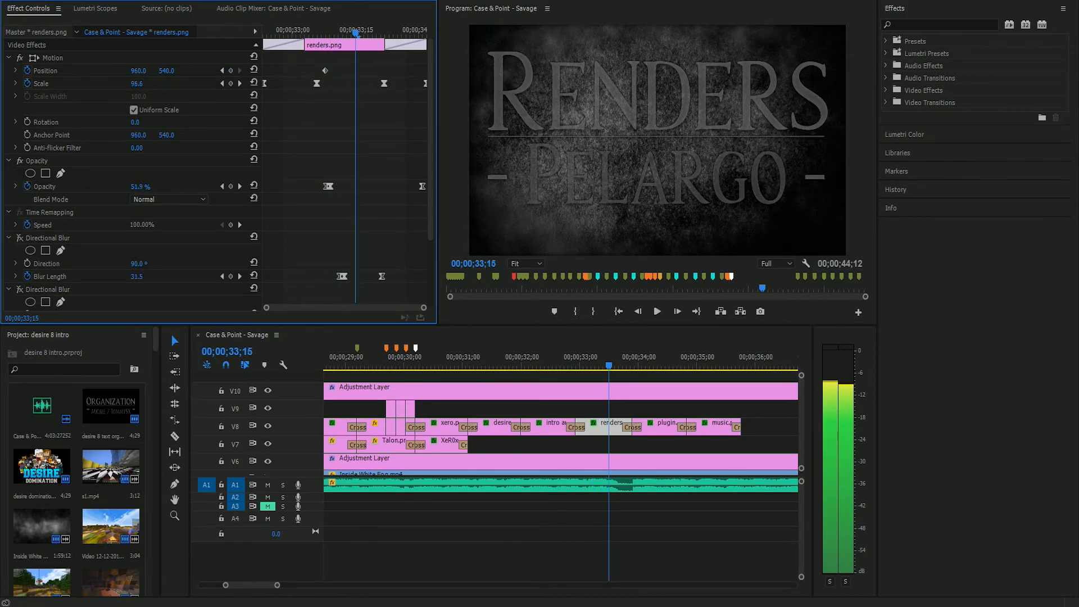
key(Left)
key(Left)
key(Left)
key(Left)
key(Left)
key(Left)
key(Left)
key(Left)
key(Left)
key(Left)
key(Left)
key(Left)
key(Left)
key(Left)
key(Left)
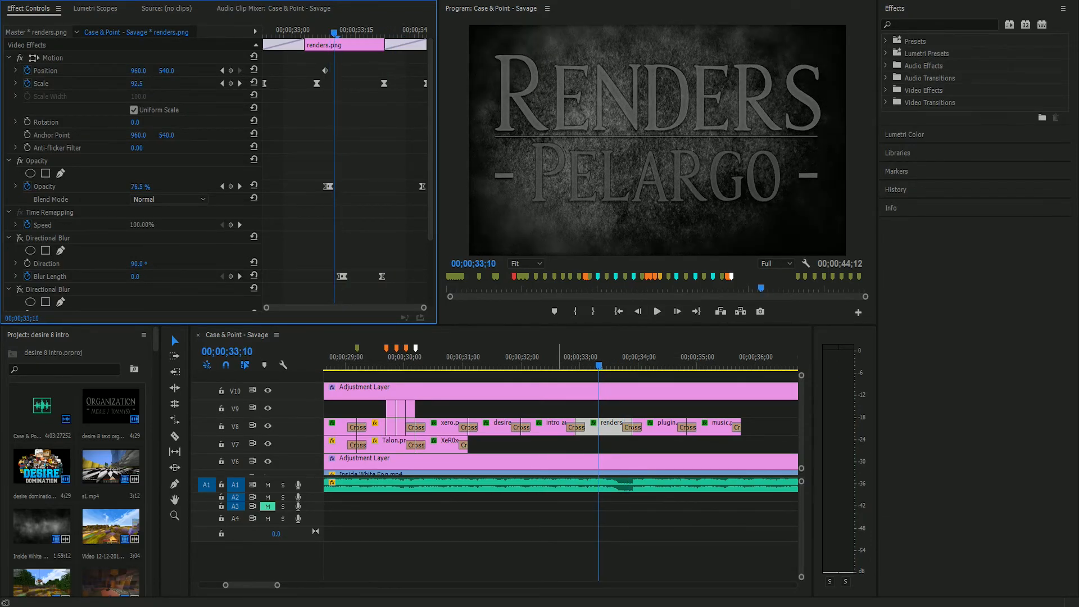
- Play the Renders card's exit to 00;00;33;24, and replay it from 00;00;33;03 to 00;00;34;12
click(656, 312)
click(657, 311)
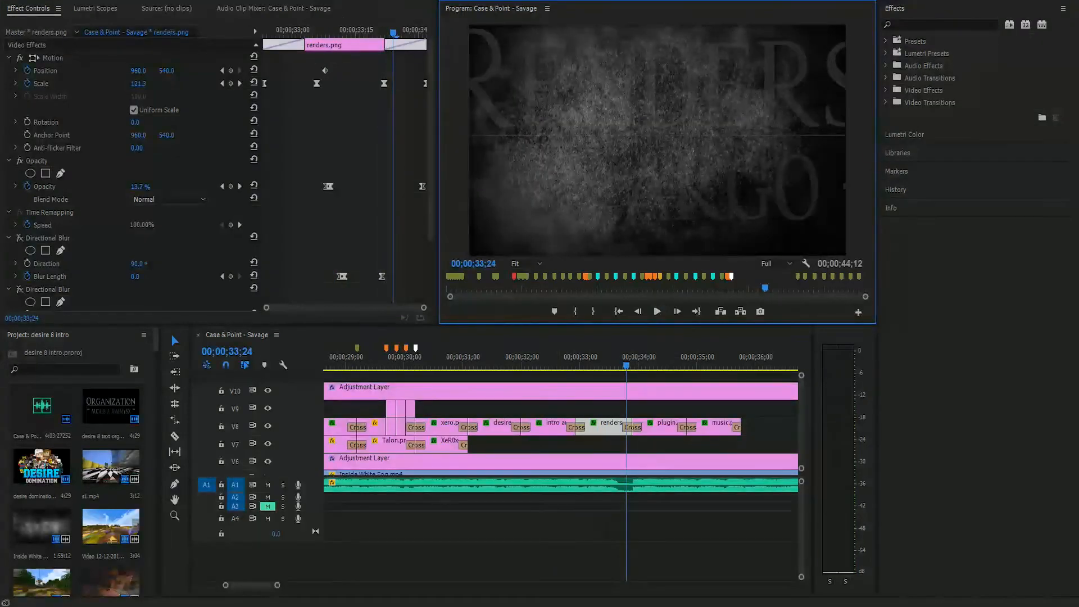
click(585, 363)
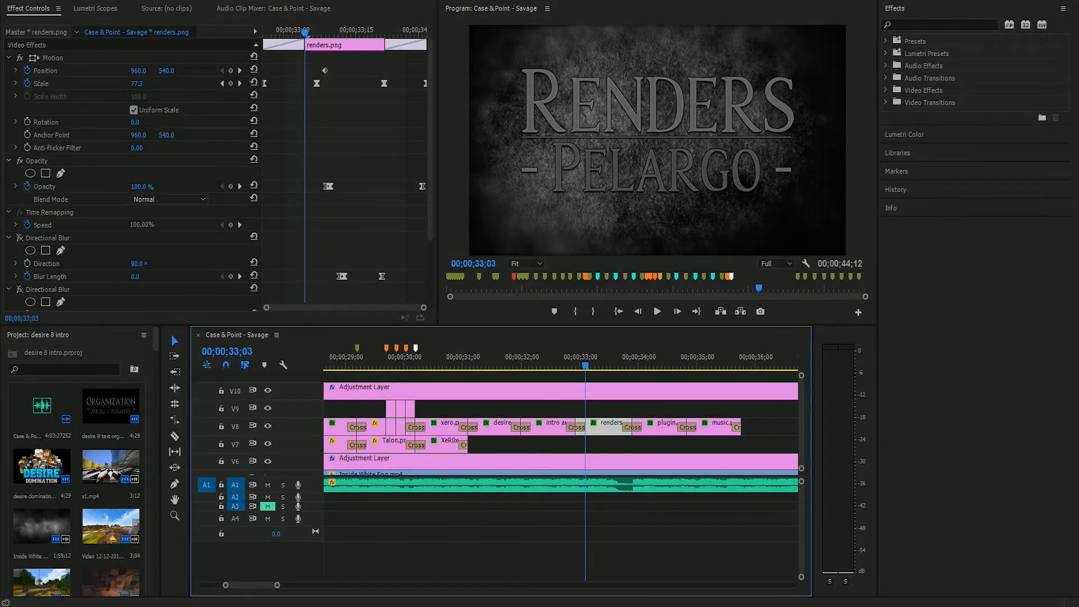
click(657, 311)
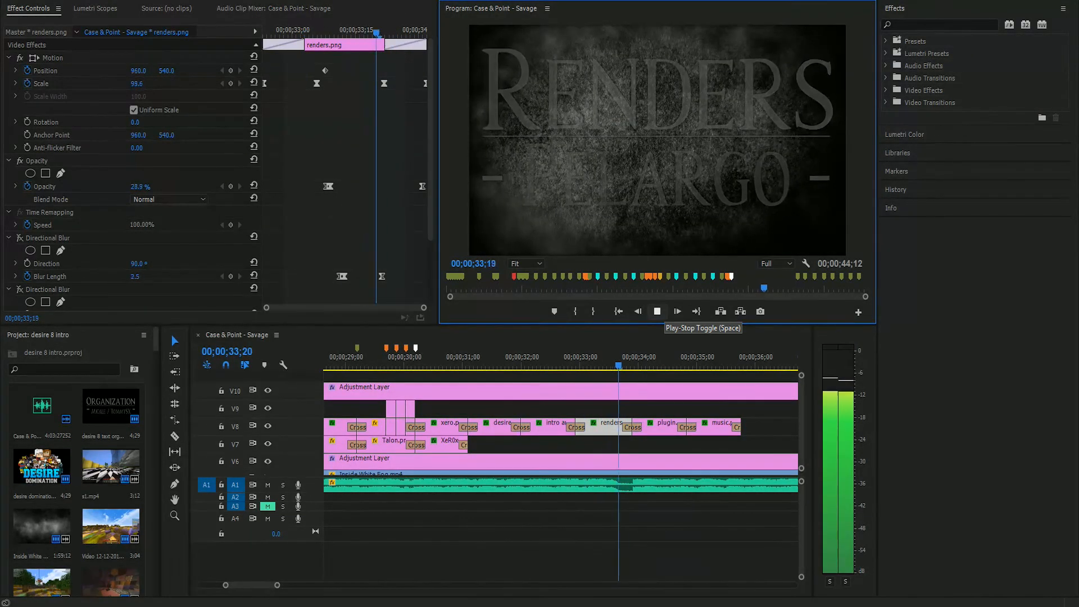
click(657, 311)
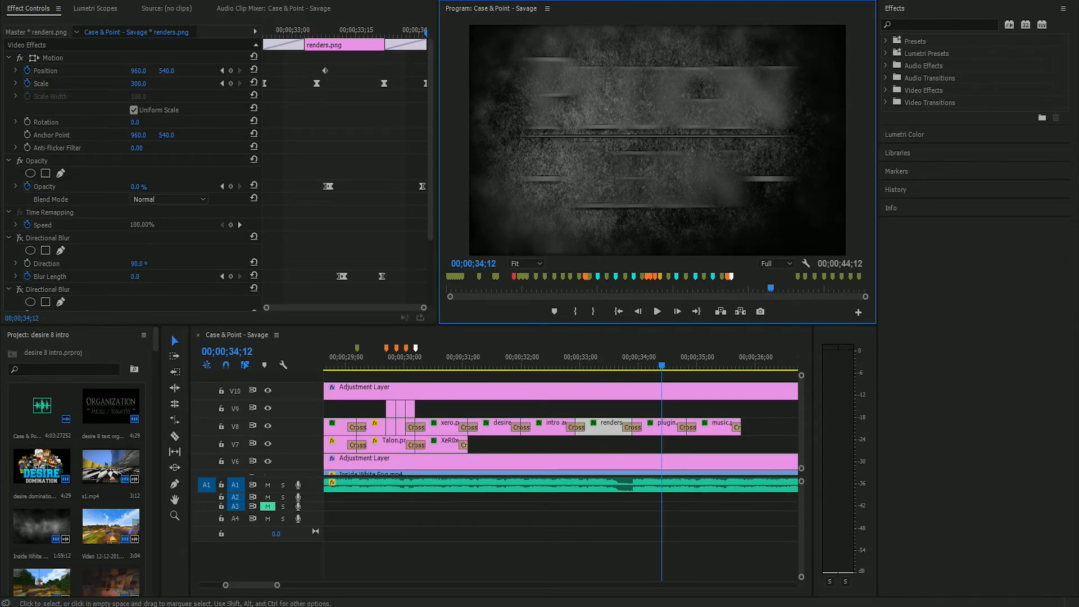
- Go to the Plugin card at 00;00;34;03 and advance to its directional blur at 00;00;34;11
click(644, 359)
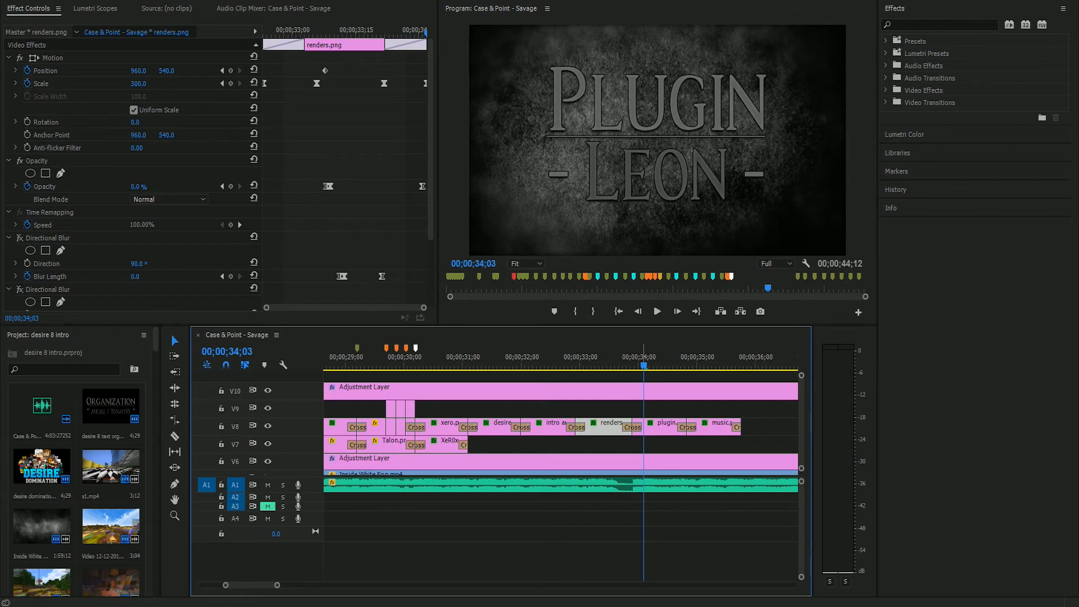
key(shift+Right)
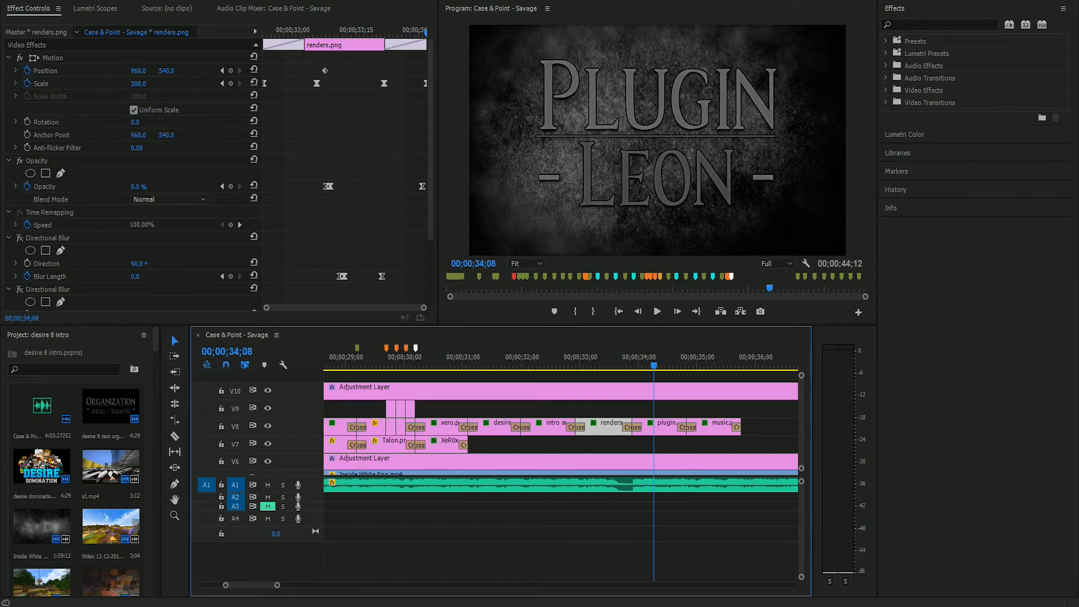
key(shift+Right)
key(shift+Right)
key(shift+Right)
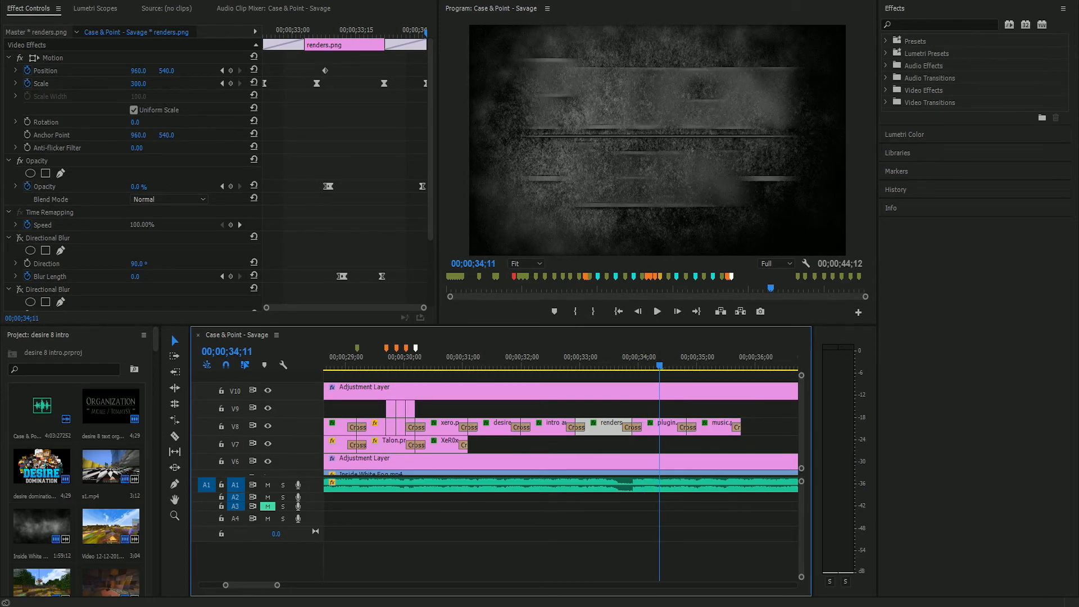
- Advance from the Plugin card's directional blur to the Music card at 00;00;35;04
key(shift+Right)
key(shift+Right)
key(shift+Right)
key(shift+Right)
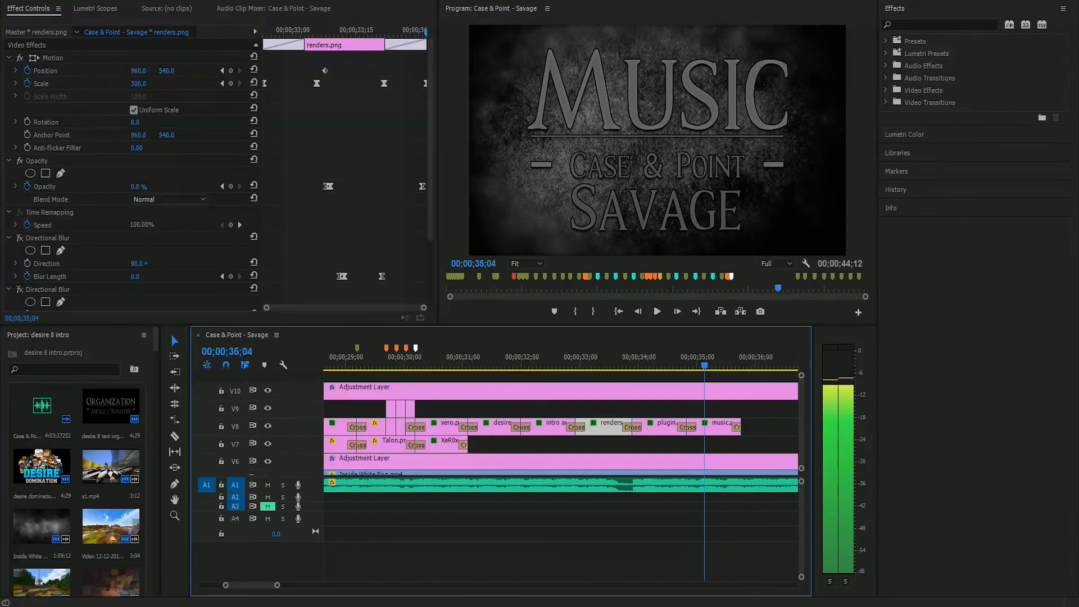
- Step frame by frame through the Music card and its exit to 00;00;36;00
key(Right)
key(Right)
key(Right)
key(Right)
key(Right)
key(Right)
key(Right)
key(Right)
key(Right)
key(Right)
key(Right)
key(Right)
key(Right)
key(Right)
key(Right)
key(Right)
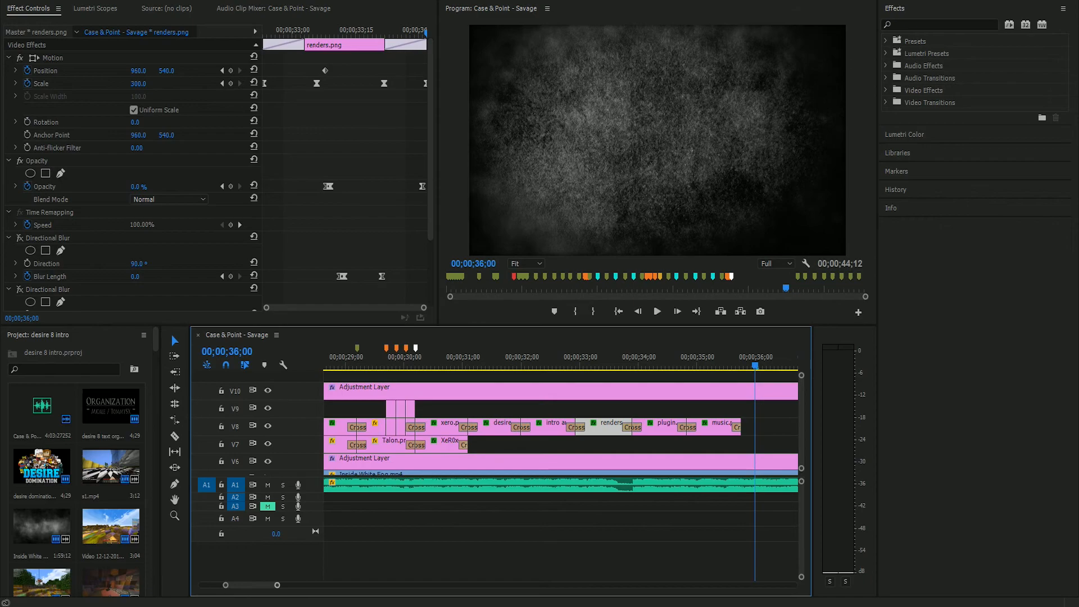
- Play the sequence from 00;00;36;00 to the first closing pixel-art icon at 00;00;37;15
key(minus)
click(657, 311)
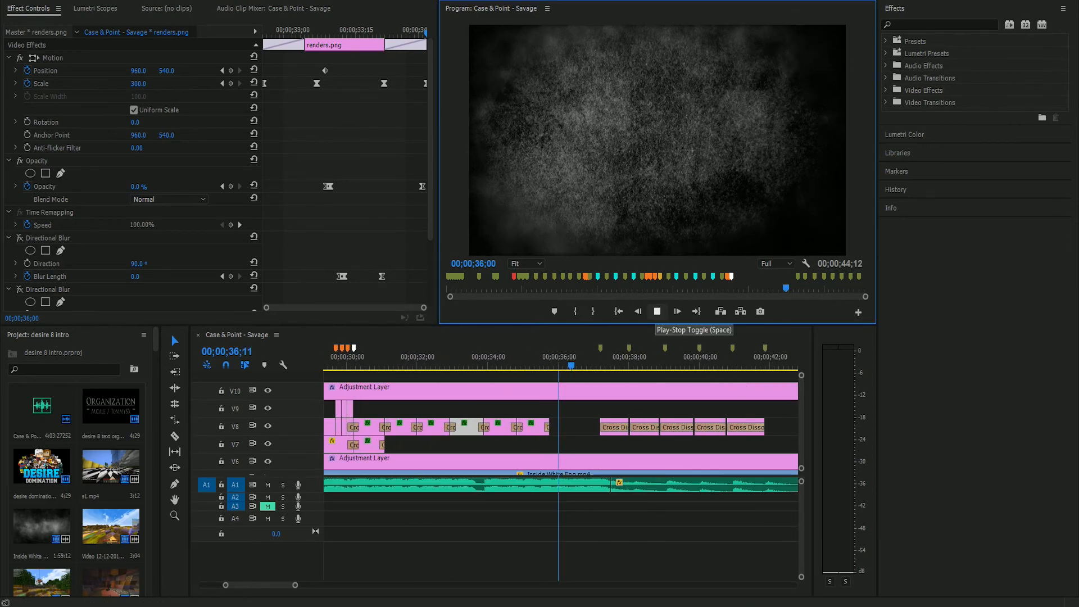
key(space)
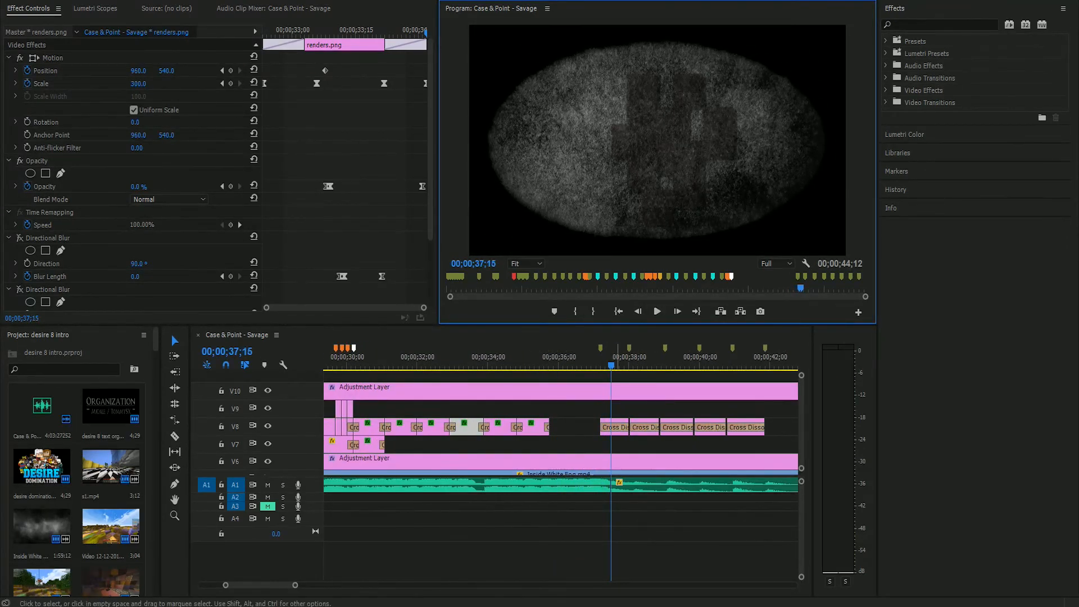
- Show the Brightness & Contrast mask of the last grunge-background clip on V1 at the clip's start, 00;00;37;08
scroll(562, 424, down, 3)
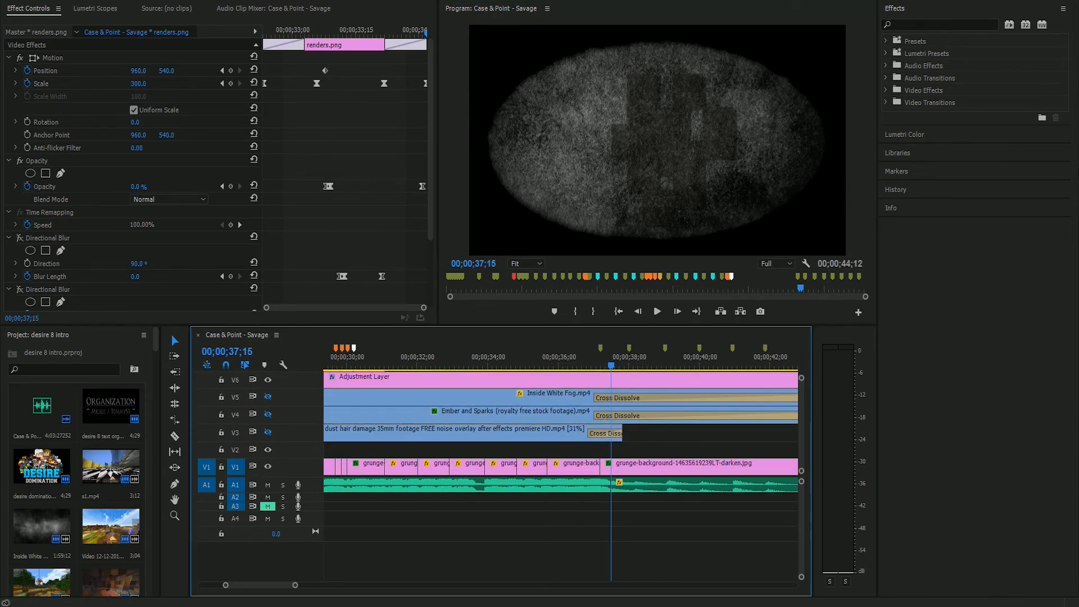
click(674, 468)
scroll(168, 197, down, 4)
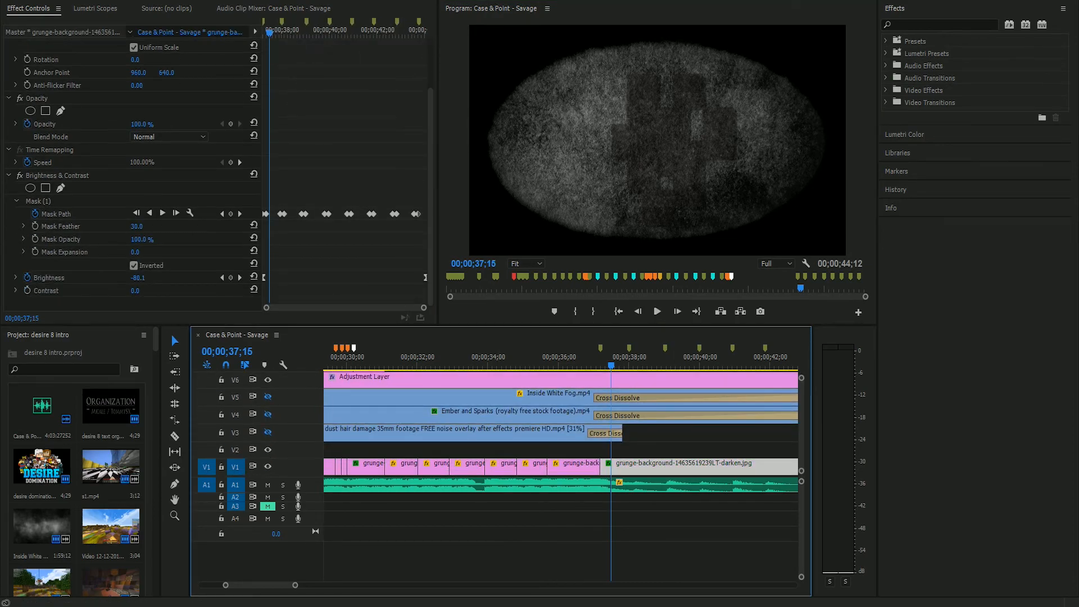
click(38, 201)
click(264, 32)
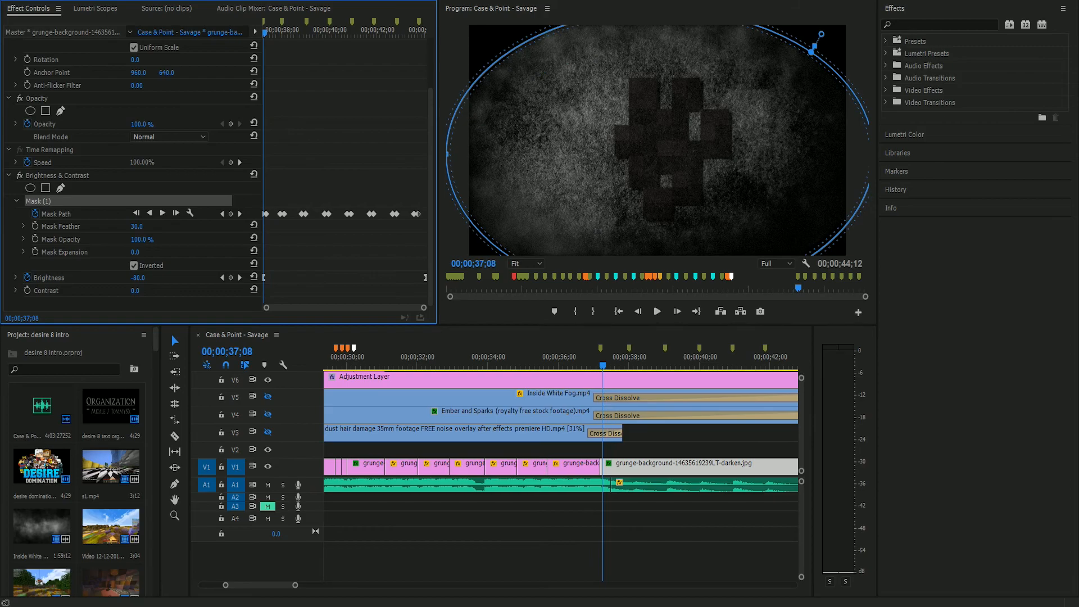
- Play the closing section to 00;00;41;04 to examine how the elliptical mask shrinks around the fading icons
key(space)
key(space)
key(Right)
key(Right)
key(space)
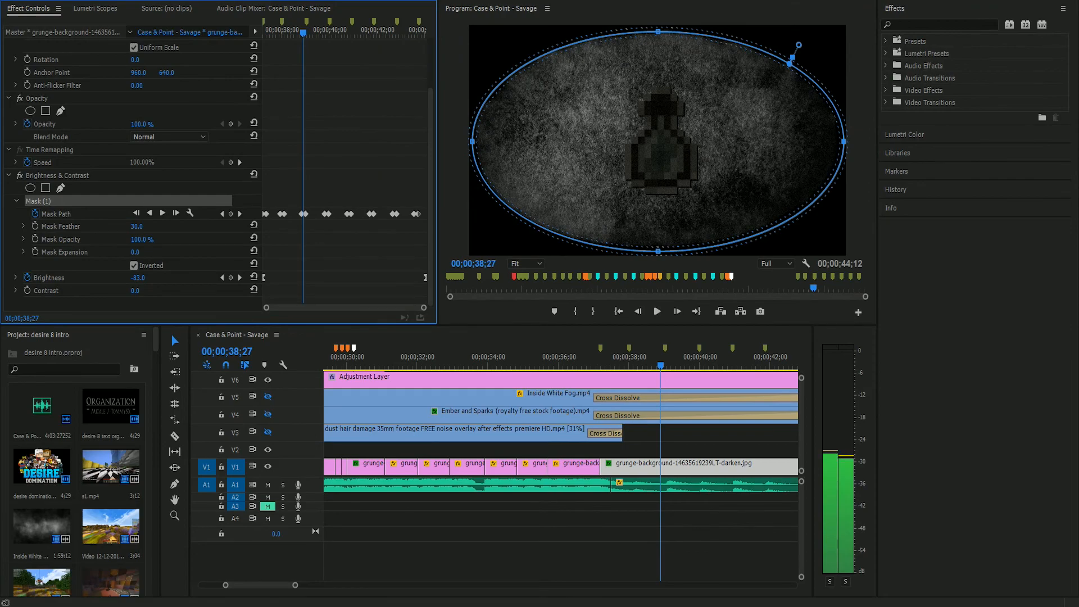
key(space)
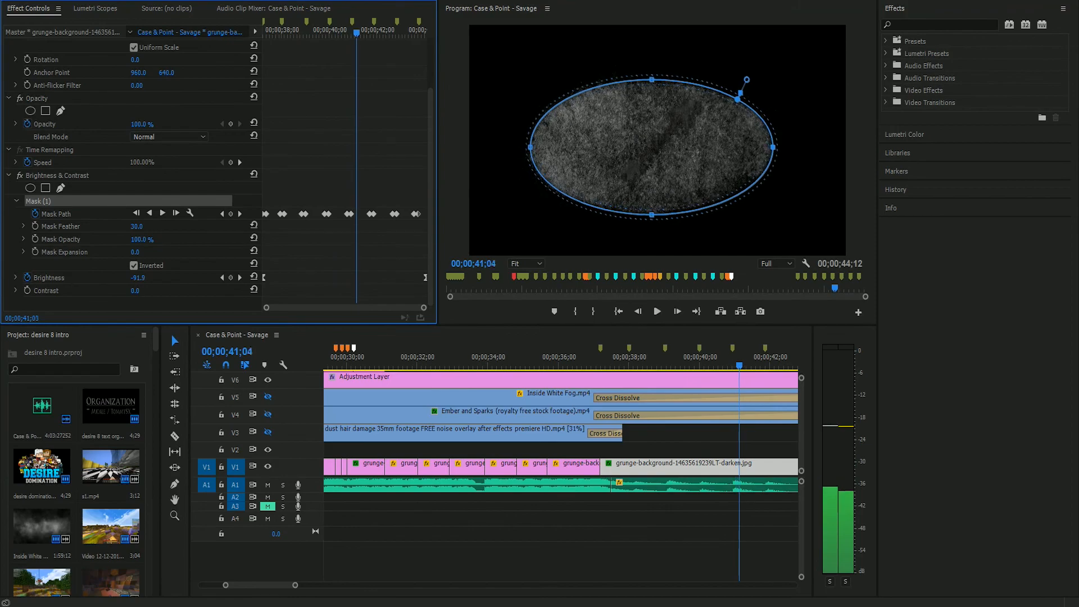
- Go back to 00;00;38;14, examine the first icon's fade around 00;00;37;12, and scrub forward through its V8 clip
drag(376, 32, 293, 33)
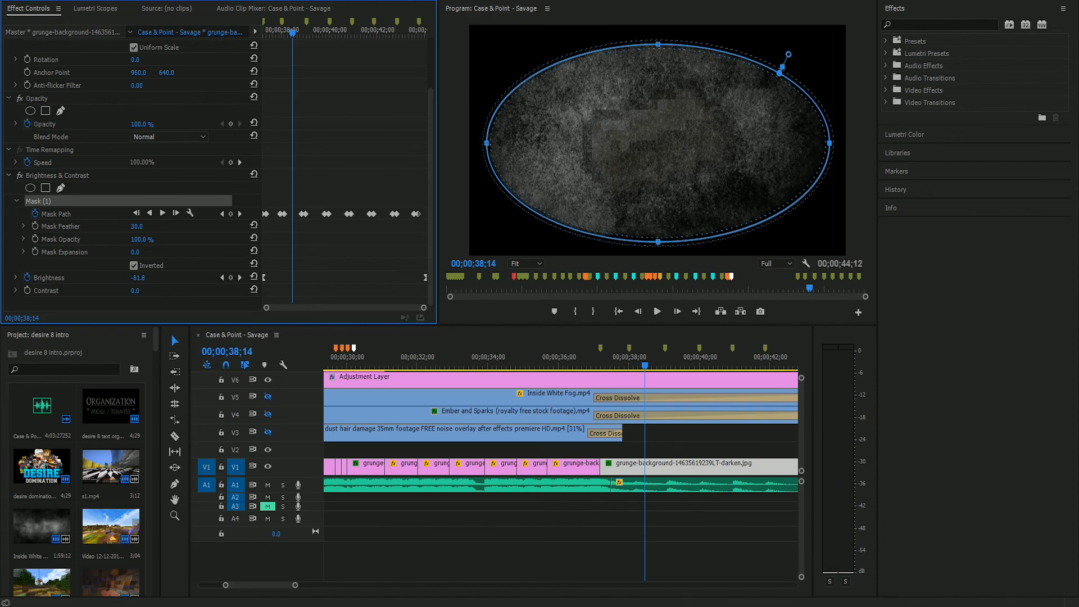
scroll(562, 422, up, 2)
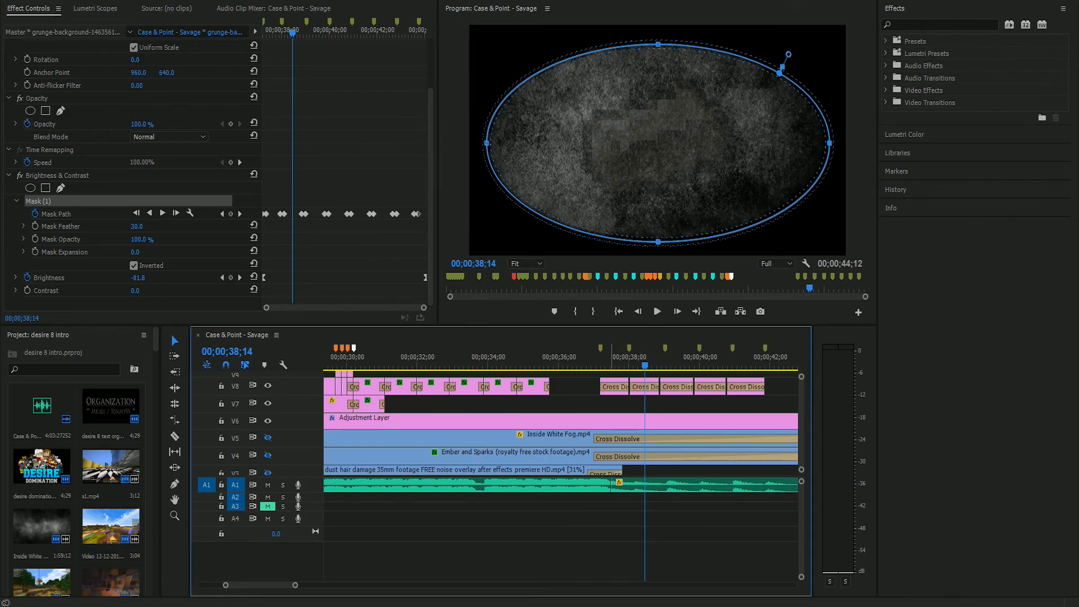
click(611, 357)
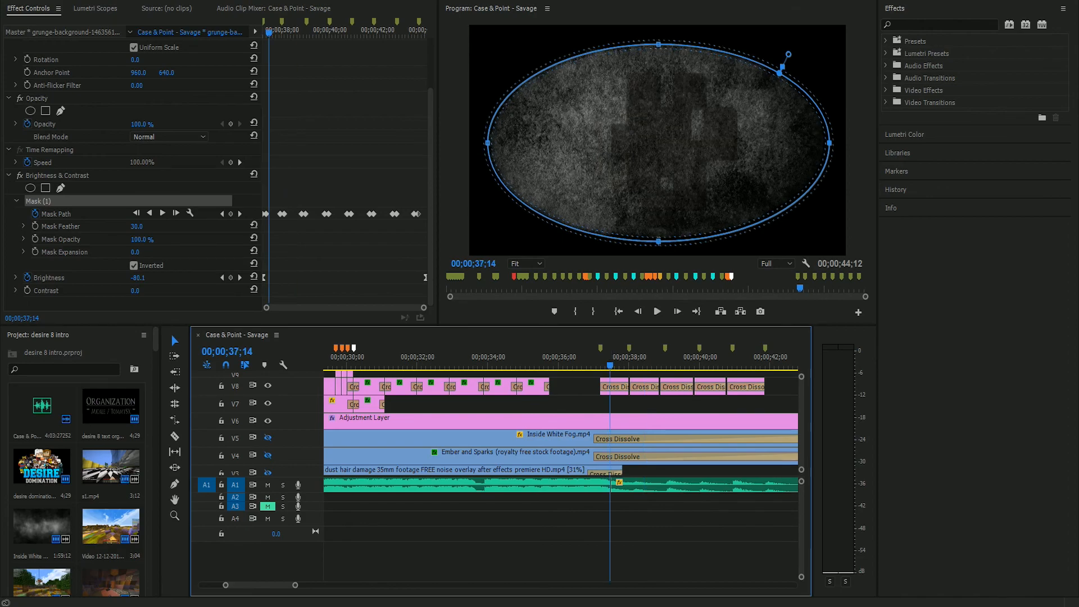
key(Left)
key(Left)
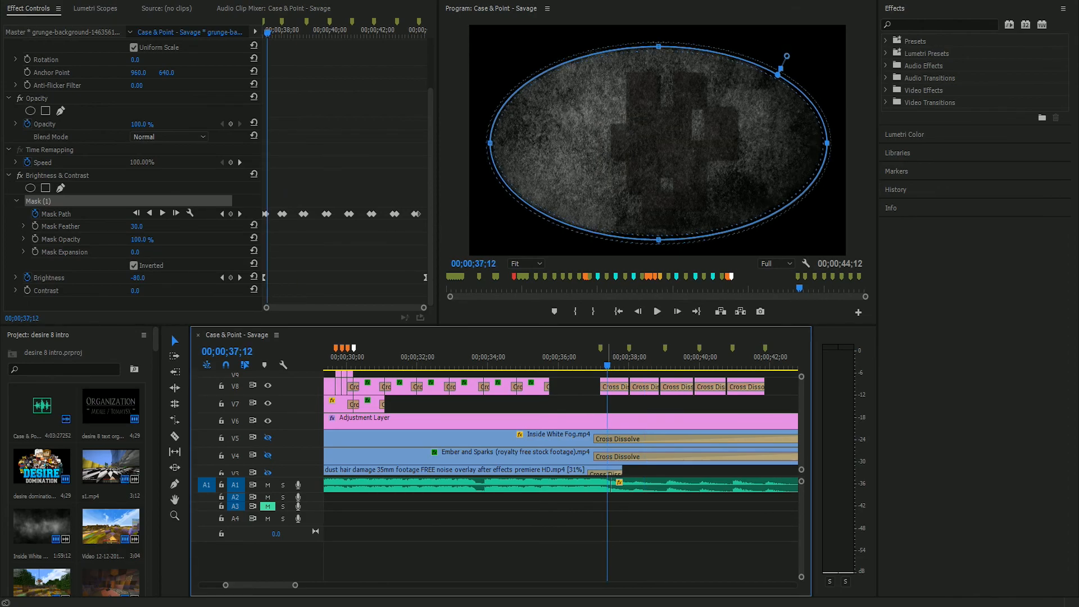
drag(607, 358, 625, 358)
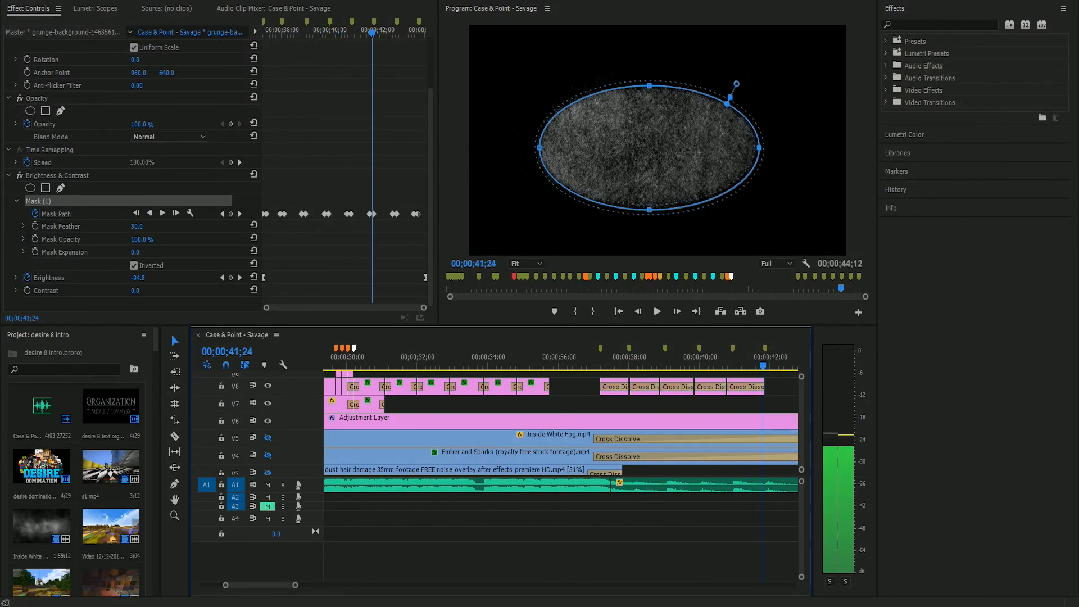
- Play the rest of the closing icons past the end of the sequence to 00;00;46;04
key(space)
key(minus)
key(space)
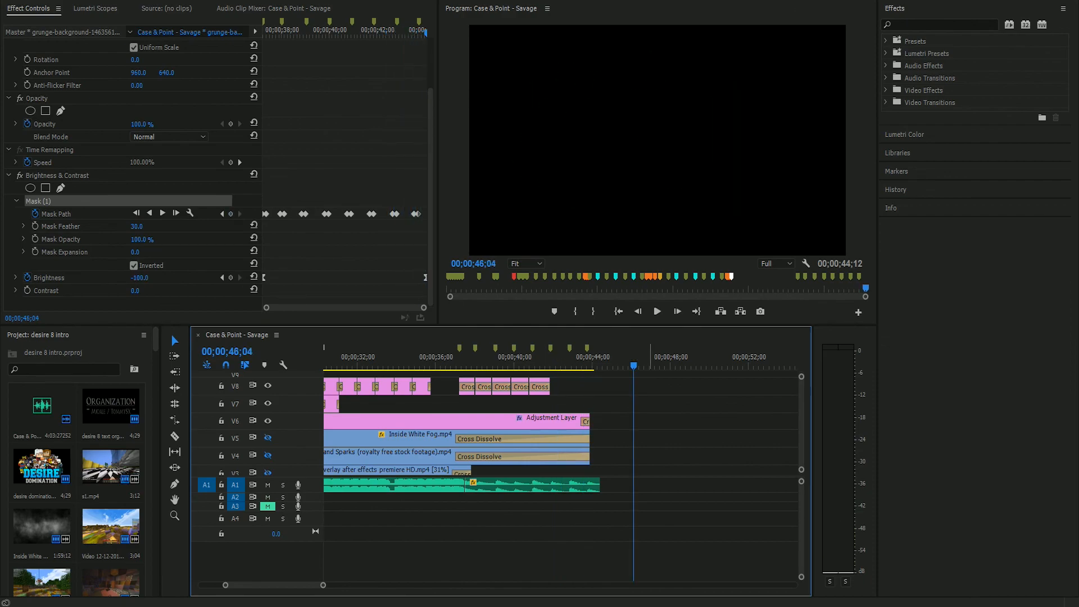
- Return to the start of the sequence at 00;00;00;00 and look over all its video and audio tracks
key(minus)
key(minus)
key(minus)
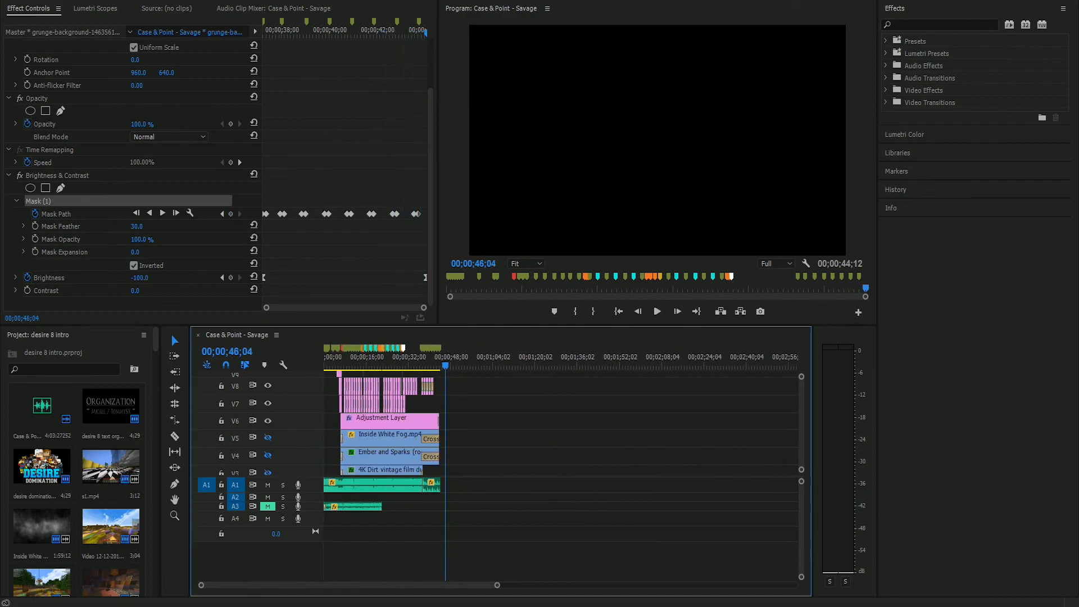
key(Home)
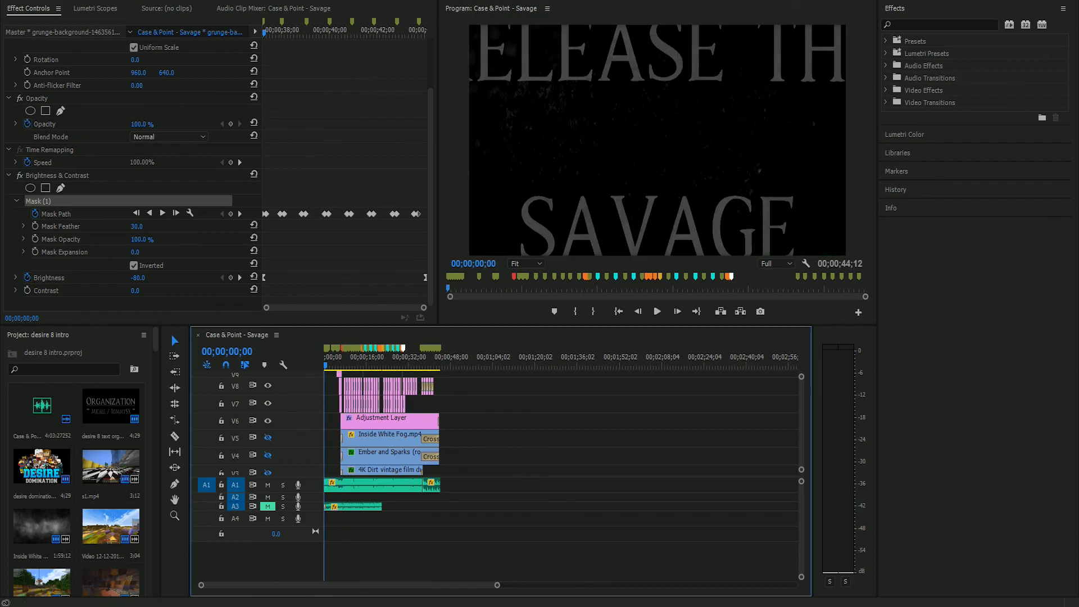
key(equal)
key(equal)
key(equal)
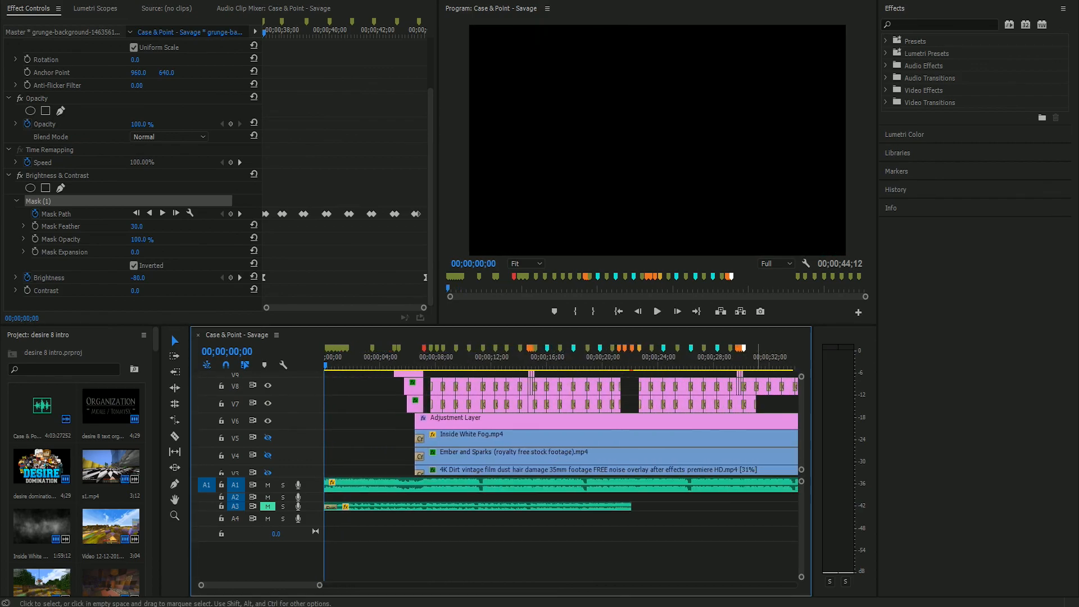
scroll(562, 427, up, 3)
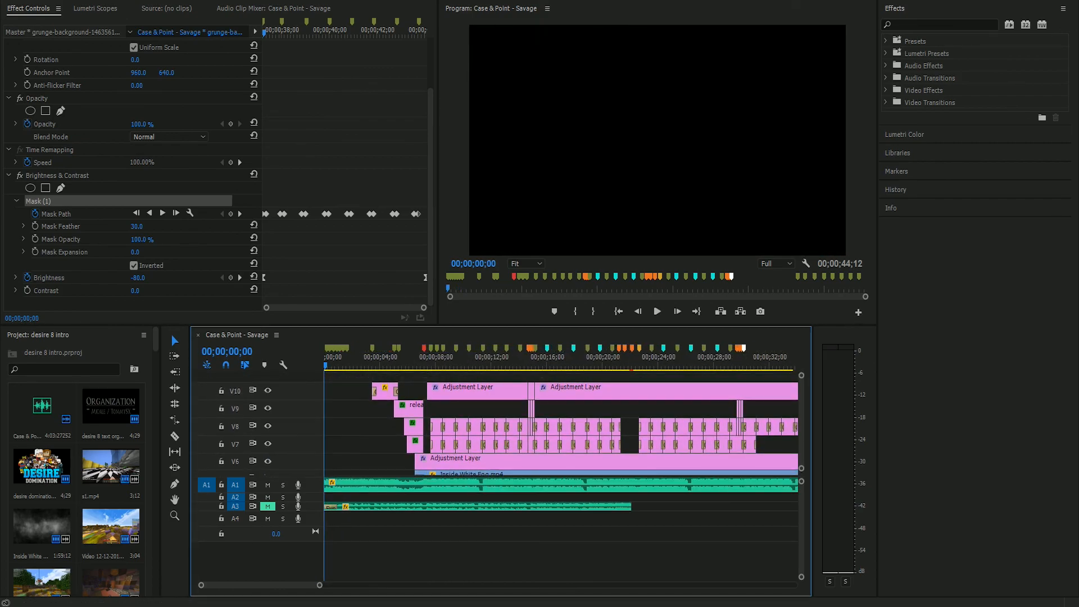
scroll(562, 427, down, 6)
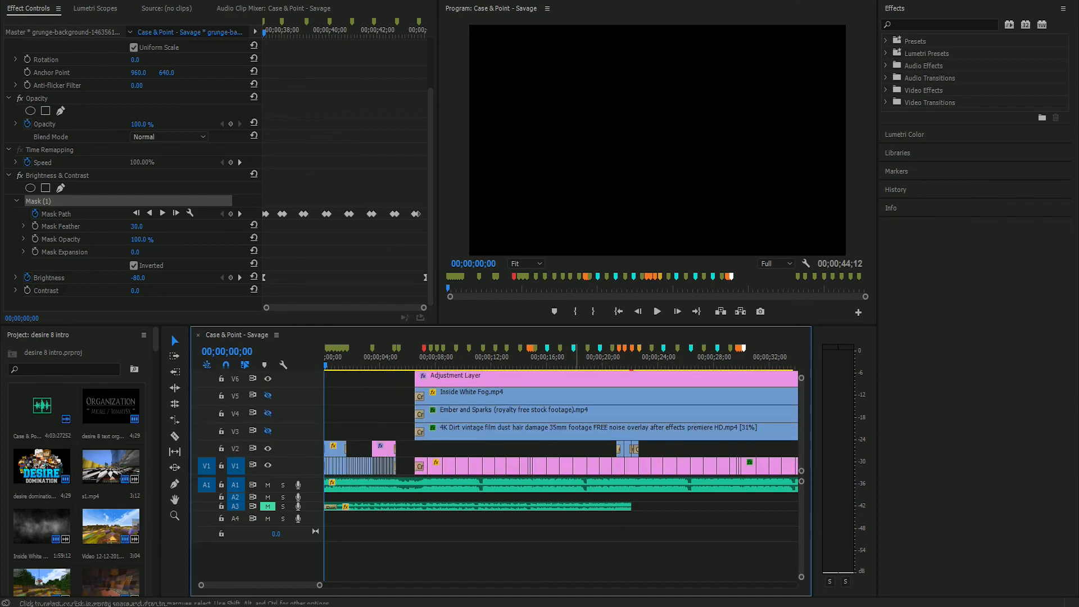
key(minus)
key(minus)
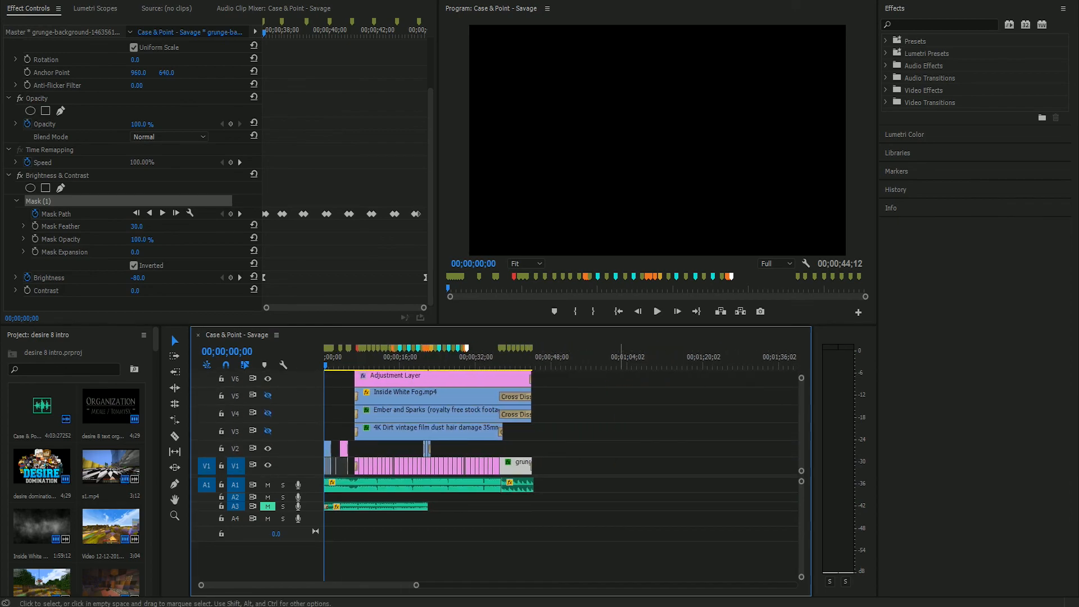